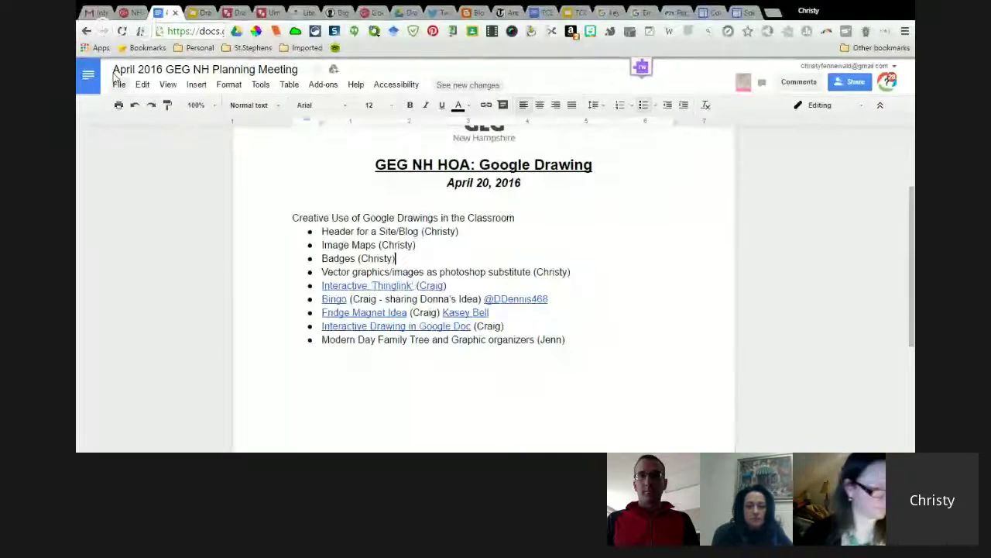
Switch to the Dramatize Your Drawings presentation in Google Slides.
{"action": "left_click", "coordinate": [201, 13]}
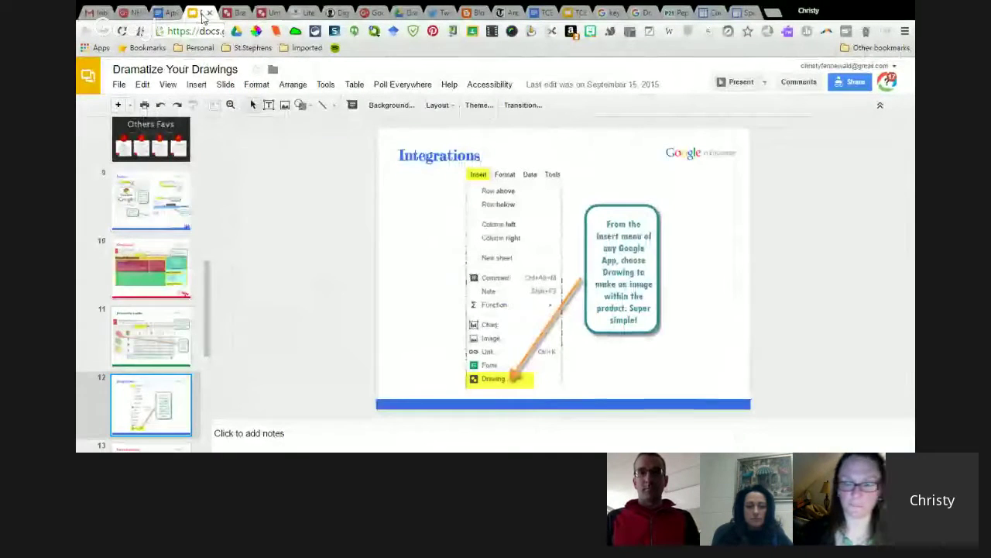
Move through the Literacy Training site to the Spartan Digital Citizenship site.
{"action": "left_click", "coordinate": [305, 14]}
{"action": "left_click", "coordinate": [344, 13]}
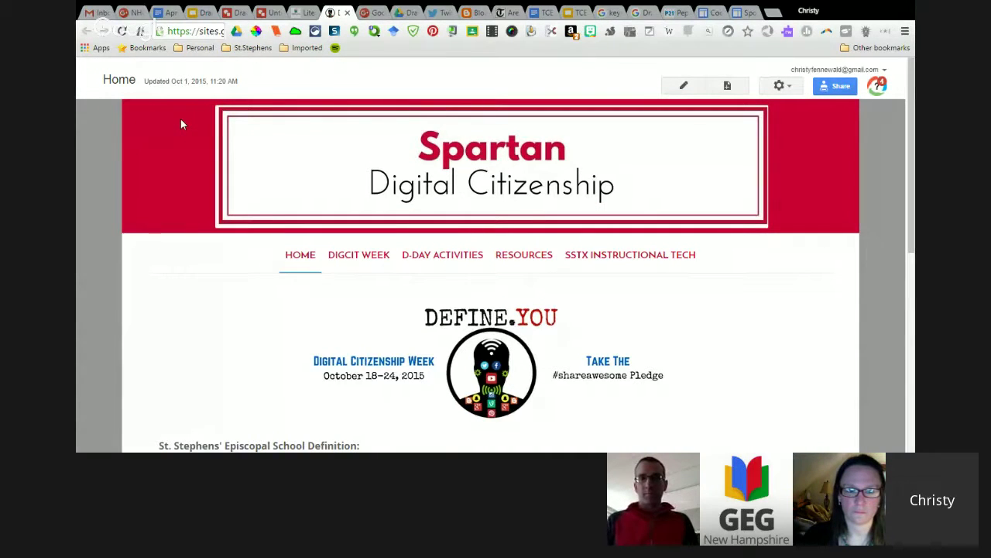
Switch to the blank Untitled drawing in Google Drawings.
{"action": "left_click", "coordinate": [273, 14]}
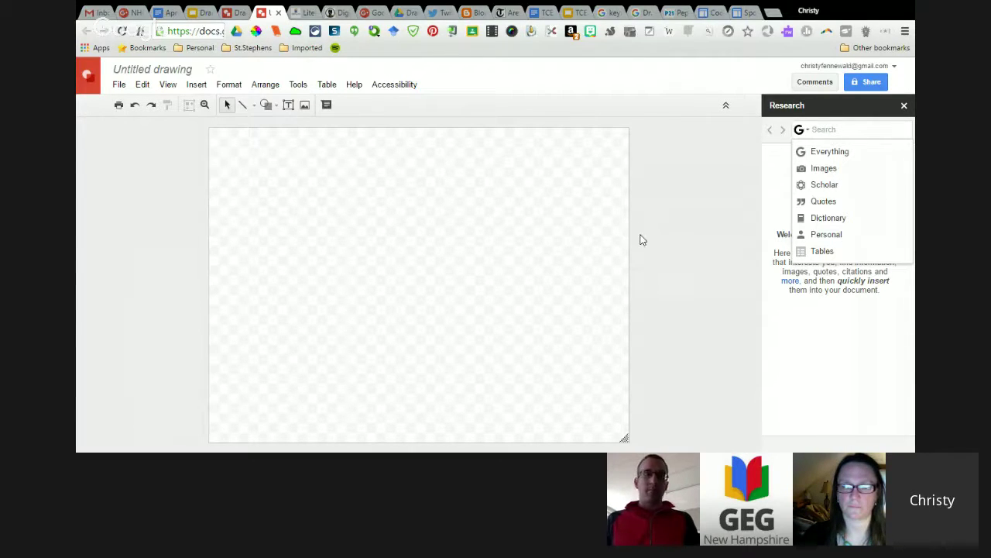
Rename the drawing to 'Header'.
{"action": "left_click", "coordinate": [150, 70]}
{"action": "type", "text": "Header"}
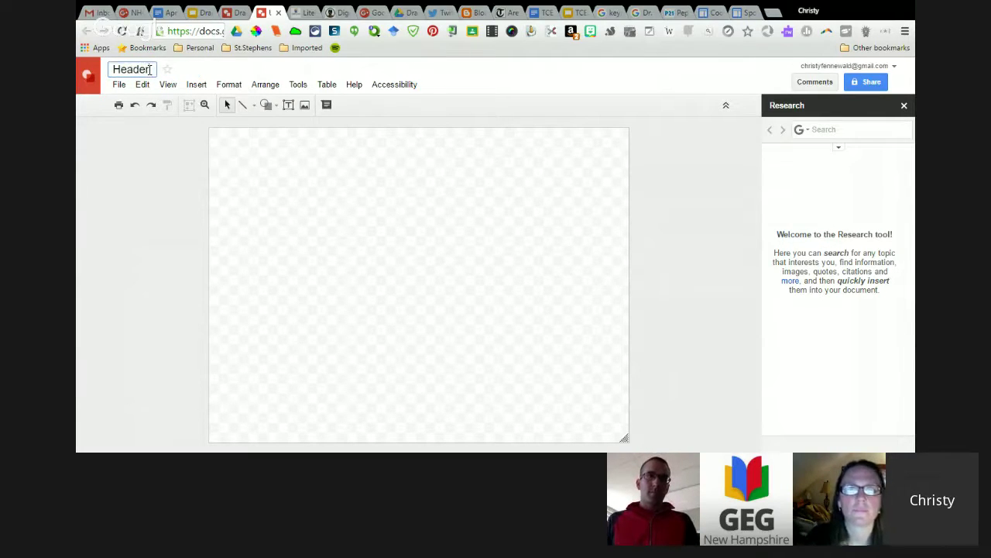
{"action": "key", "text": "Return"}
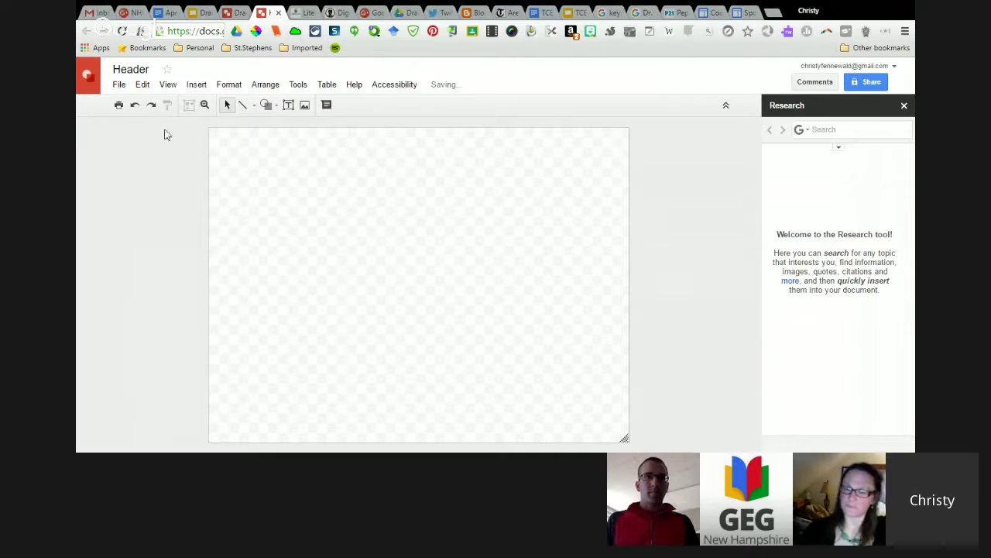
Set a custom page size of 1000 × 200 pixels in Page setup.
{"action": "left_click", "coordinate": [119, 85]}
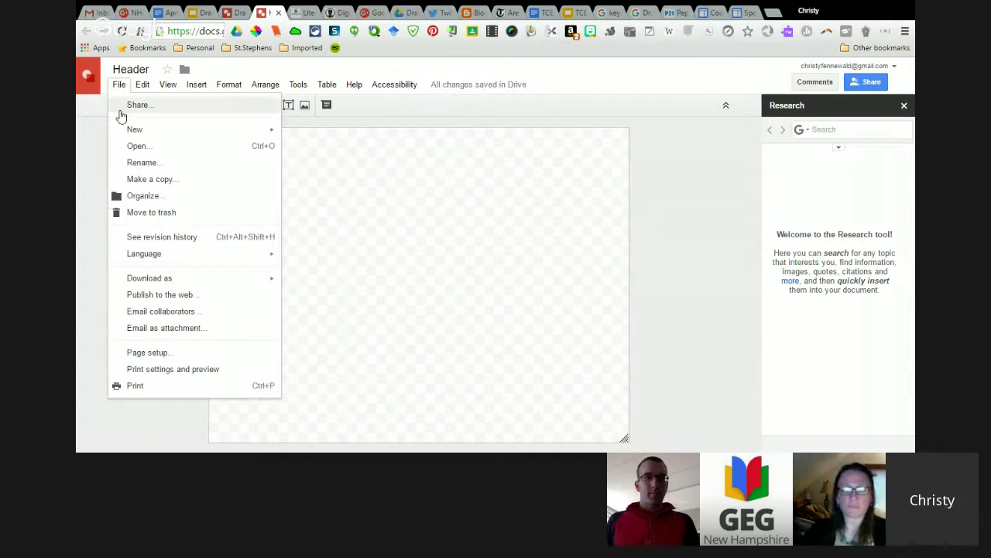
{"action": "left_click", "coordinate": [149, 353]}
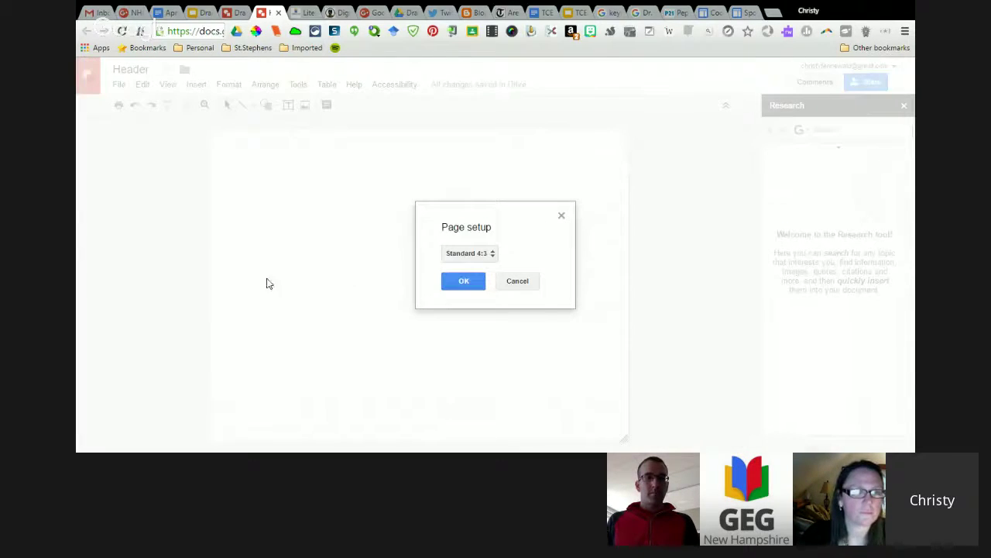
{"action": "left_click", "coordinate": [475, 260]}
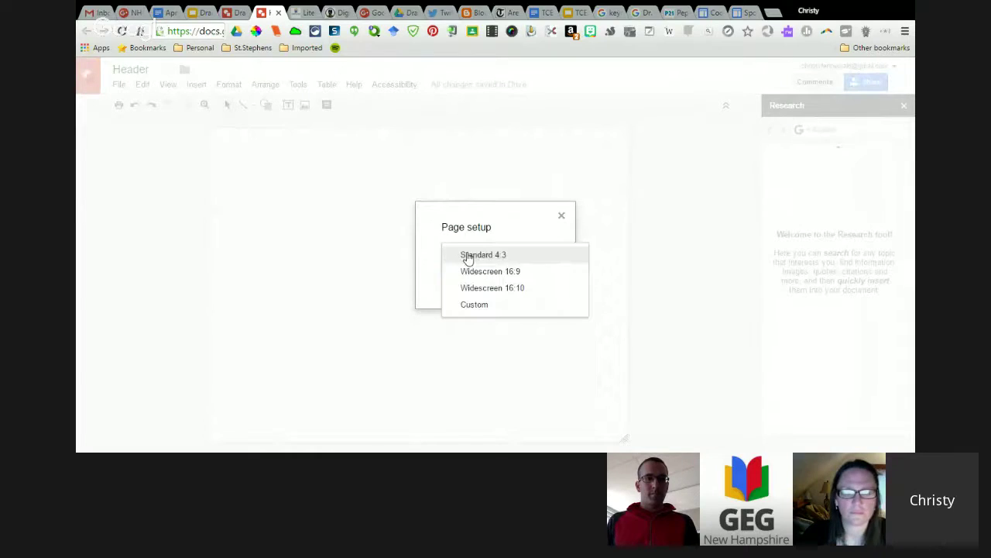
{"action": "left_click", "coordinate": [469, 302]}
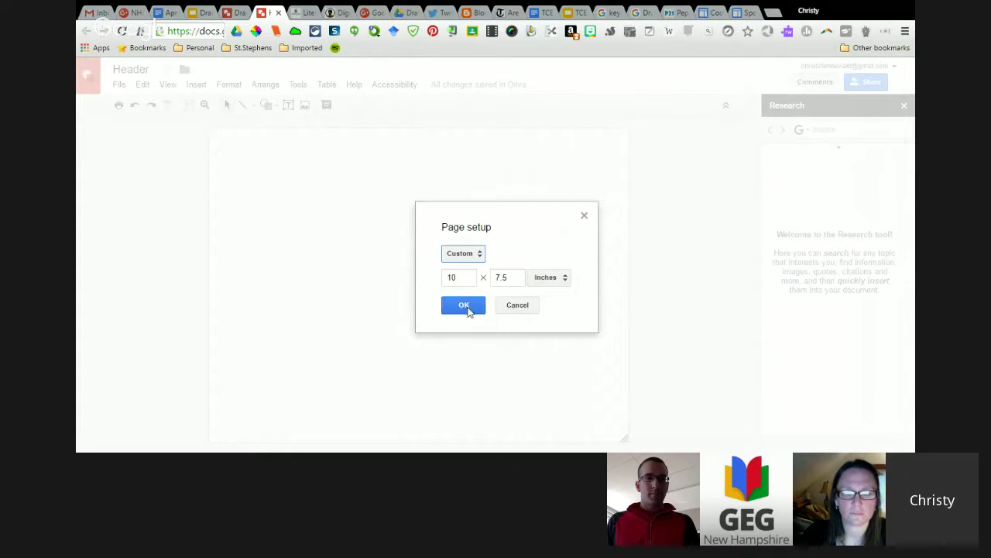
{"action": "left_click", "coordinate": [563, 281]}
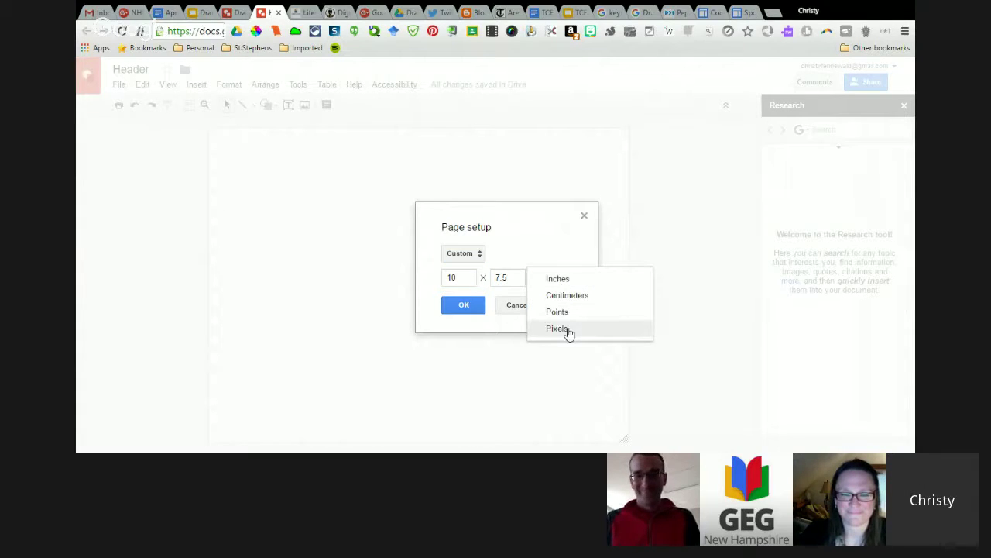
{"action": "left_click", "coordinate": [567, 329]}
{"action": "left_click", "coordinate": [470, 275]}
{"action": "left_click_drag", "start_coordinate": [470, 276], "coordinate": [431, 275]}
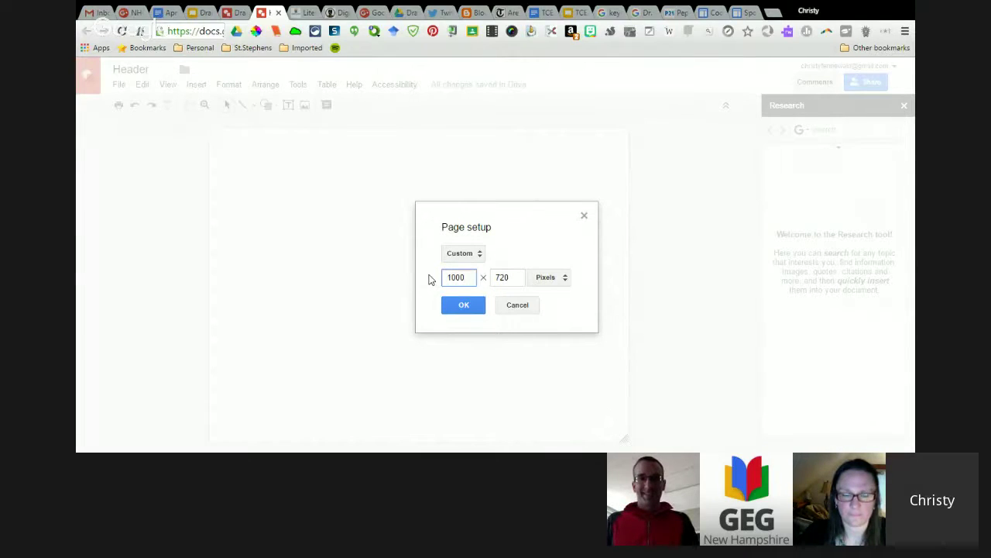
{"action": "double_click", "coordinate": [497, 276]}
{"action": "type", "text": "2"}
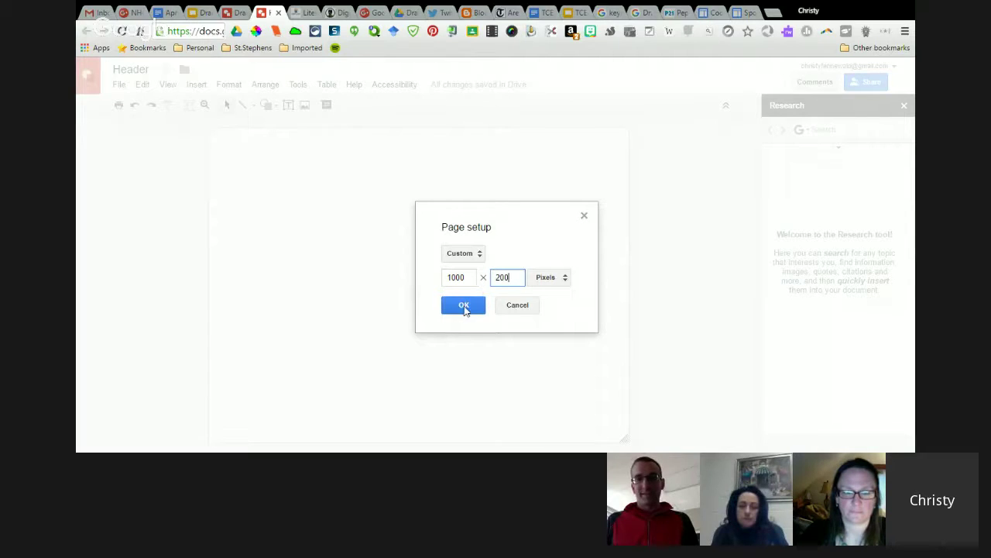
{"action": "left_click", "coordinate": [464, 307]}
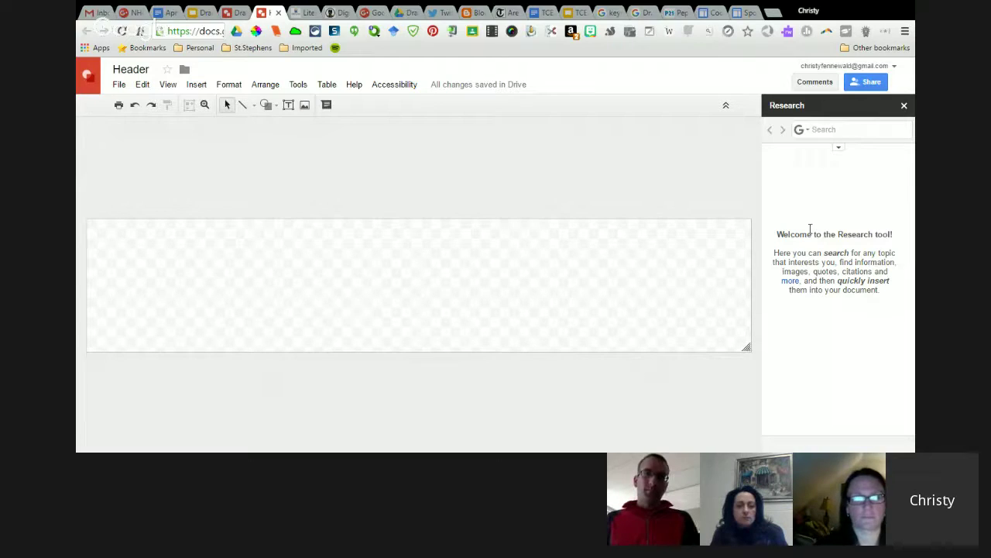
Reopen the Research panel and search for 'frog'.
{"action": "left_click", "coordinate": [904, 106]}
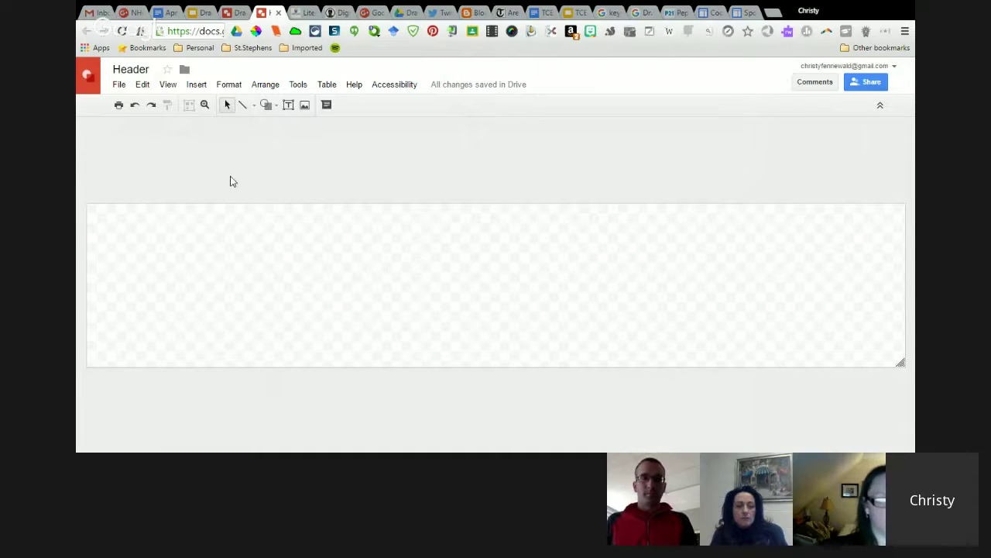
{"action": "left_click", "coordinate": [297, 85]}
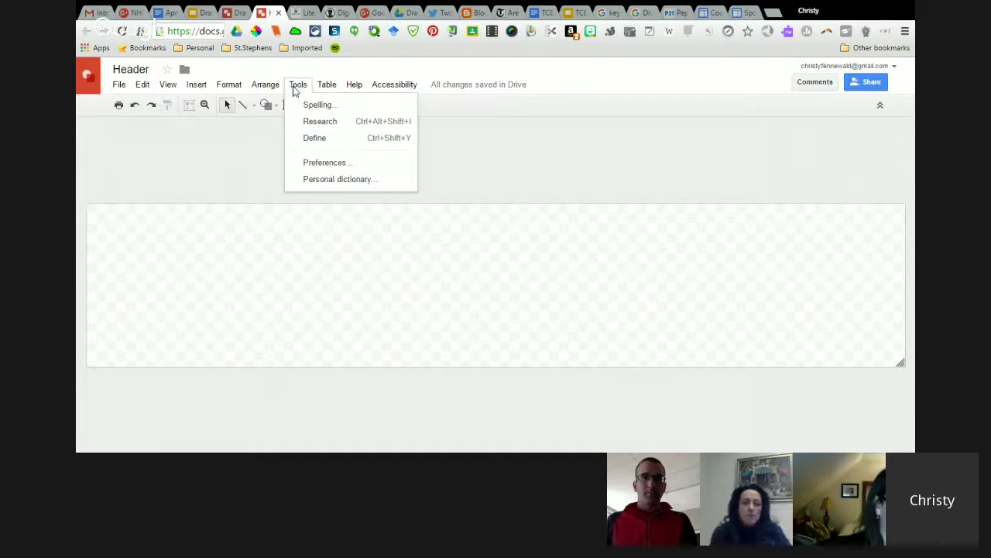
{"action": "left_click", "coordinate": [314, 123]}
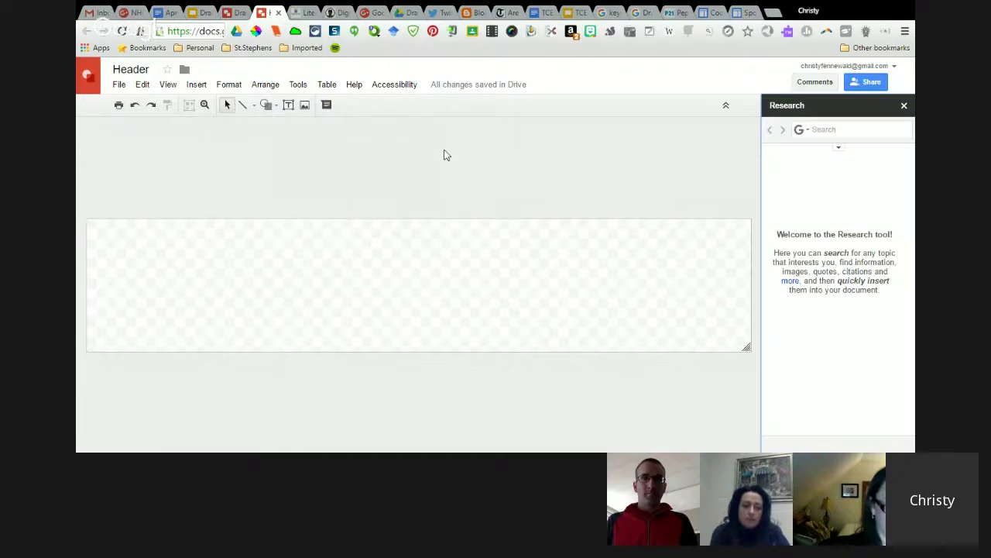
{"action": "left_click", "coordinate": [849, 132]}
{"action": "type", "text": "fro"}
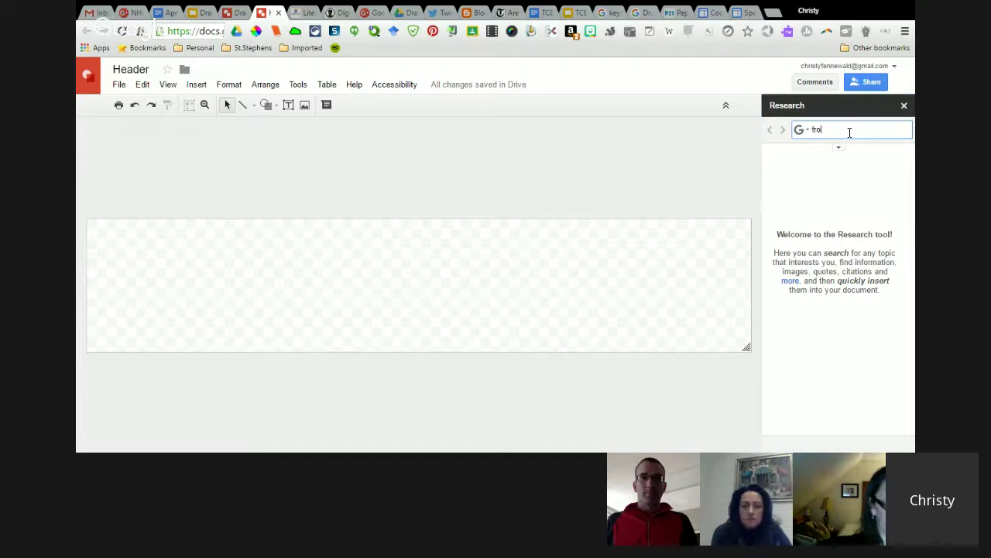
{"action": "type", "text": "g"}
{"action": "key", "text": "Return"}
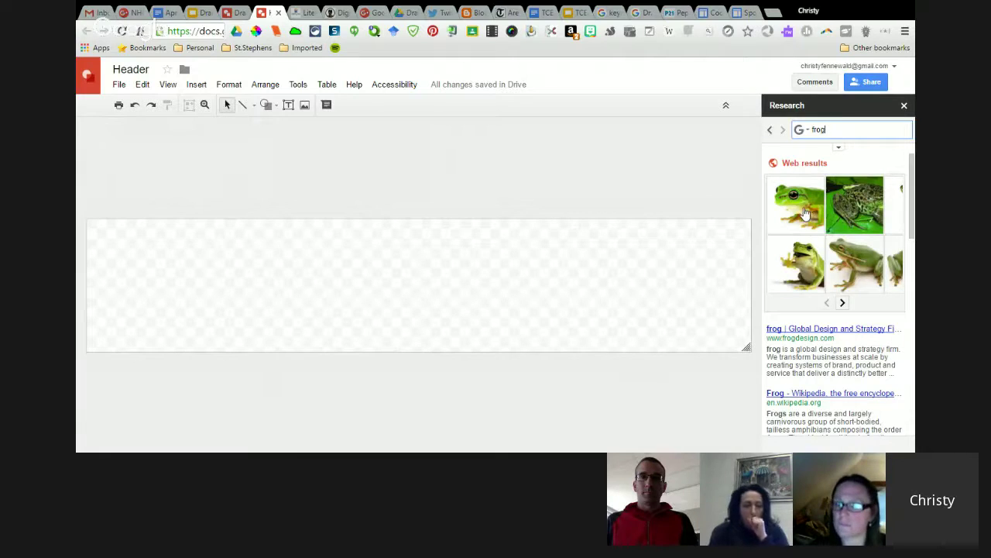
Drag the green frog photo from the results onto the banner.
{"action": "left_click", "coordinate": [805, 213]}
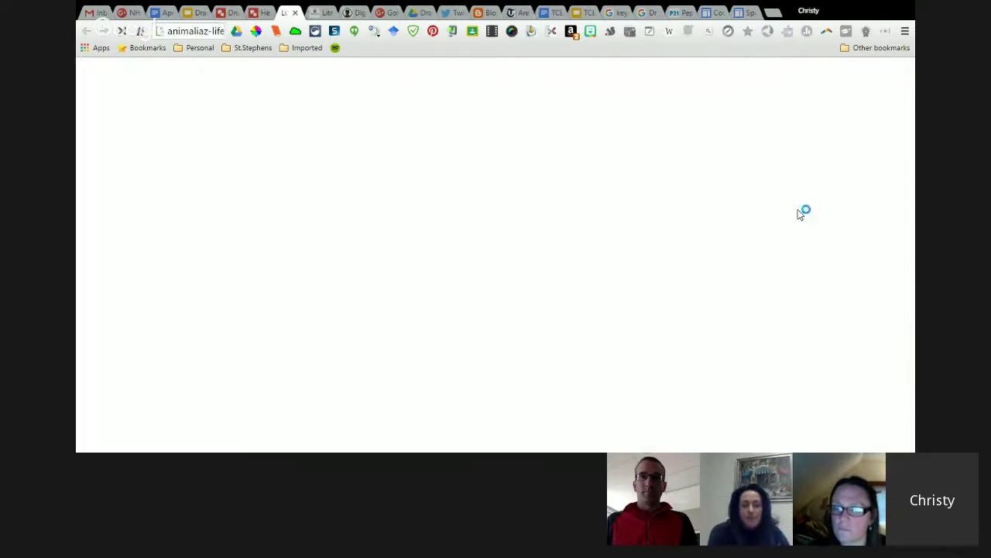
{"action": "left_click", "coordinate": [299, 16]}
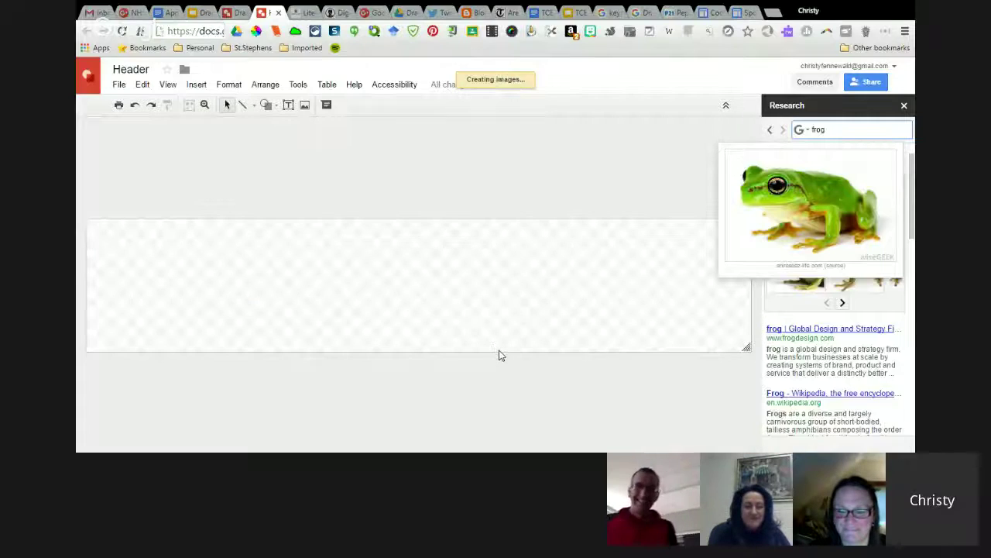
{"action": "mouse_move", "coordinate": [493, 315]}
{"action": "left_mouse_down"}
{"action": "mouse_move", "coordinate": [462, 279]}
{"action": "mouse_move", "coordinate": [400, 255]}
{"action": "mouse_move", "coordinate": [395, 266]}
{"action": "left_mouse_up"}
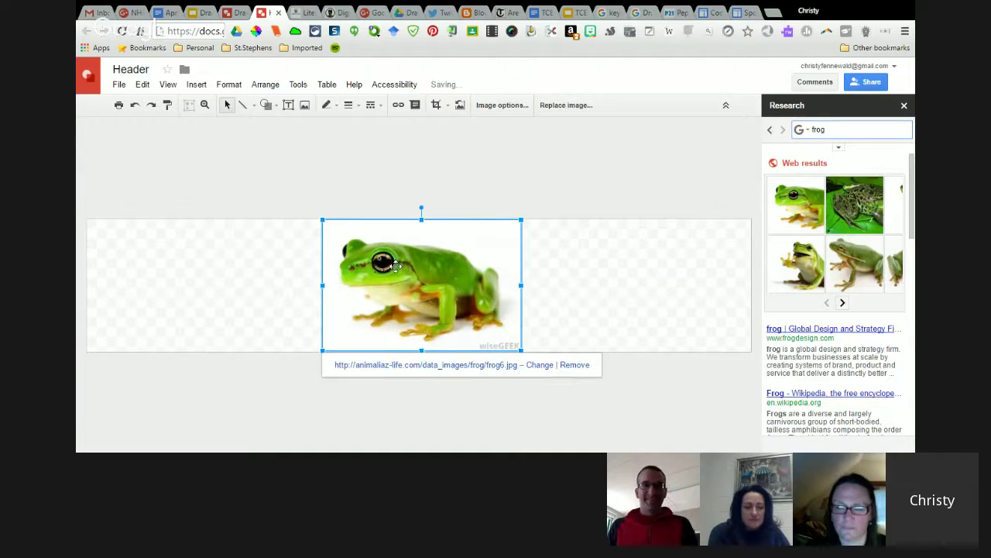
Filter images to free for commercial use and centre the toy frog photo on the banner.
{"action": "left_click", "coordinate": [839, 147]}
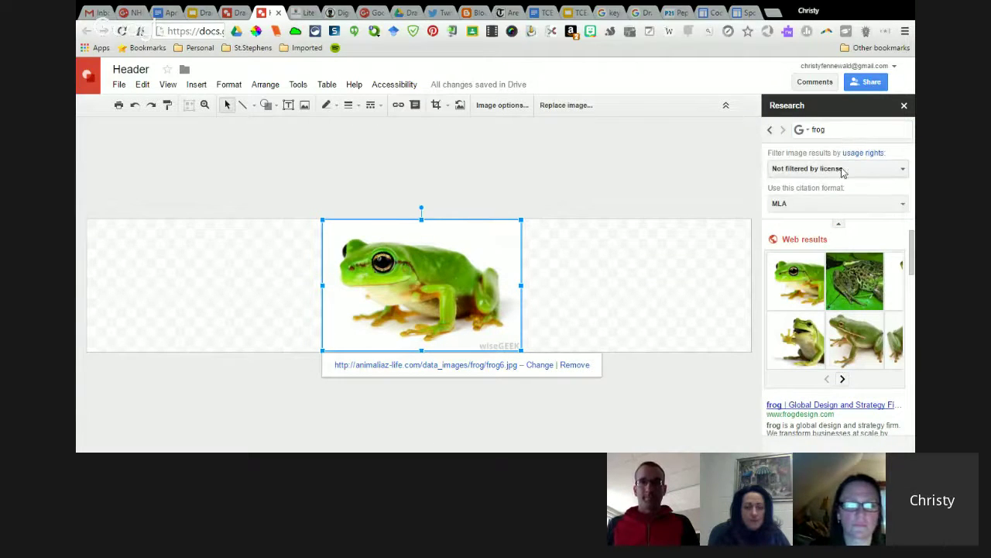
{"action": "left_click", "coordinate": [813, 170]}
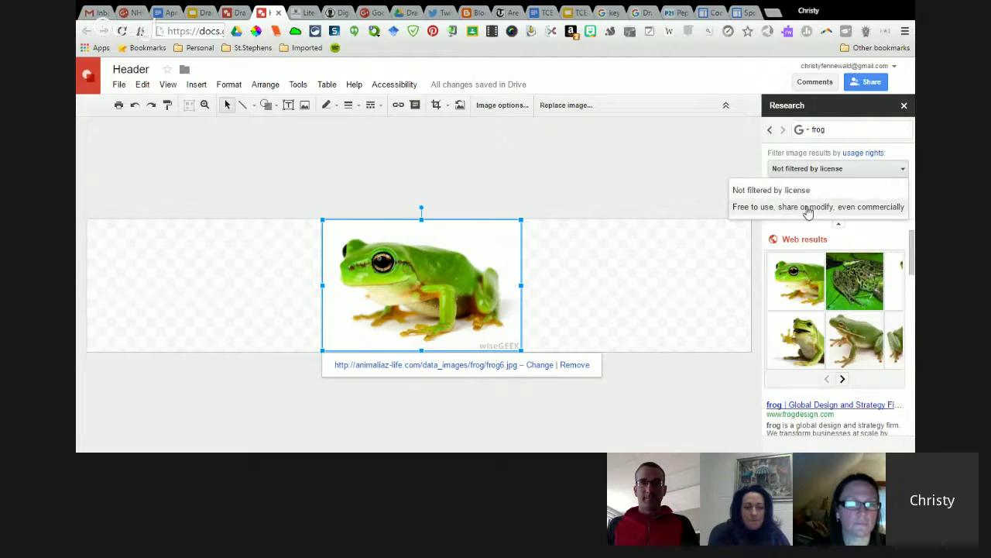
{"action": "left_click", "coordinate": [841, 208]}
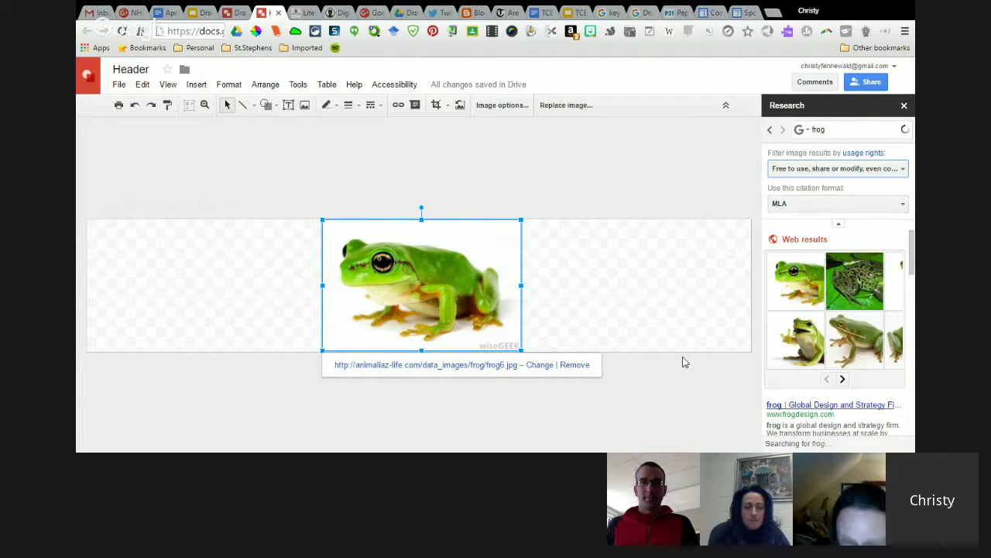
{"action": "left_click_drag", "start_coordinate": [798, 279], "coordinate": [592, 291]}
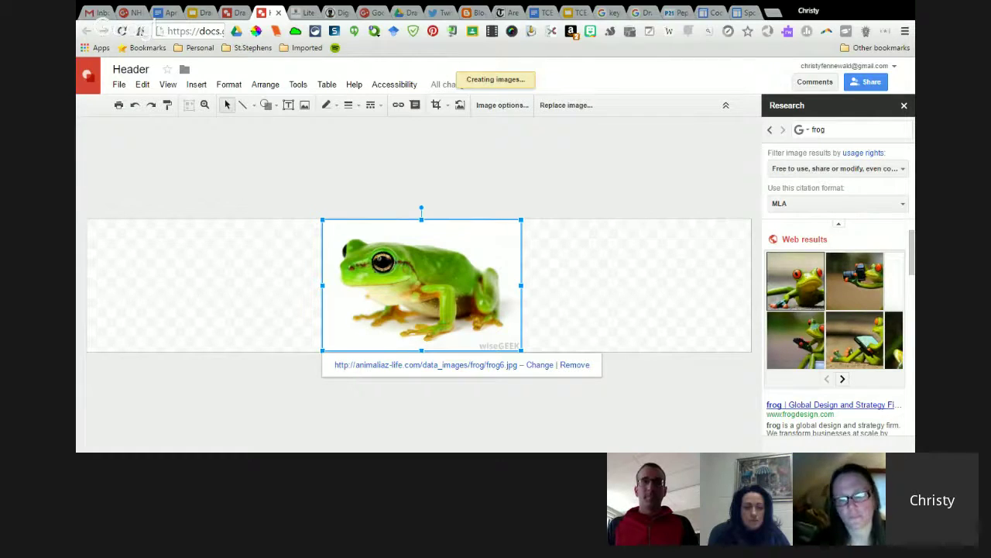
{"action": "left_click_drag", "start_coordinate": [495, 338], "coordinate": [243, 288]}
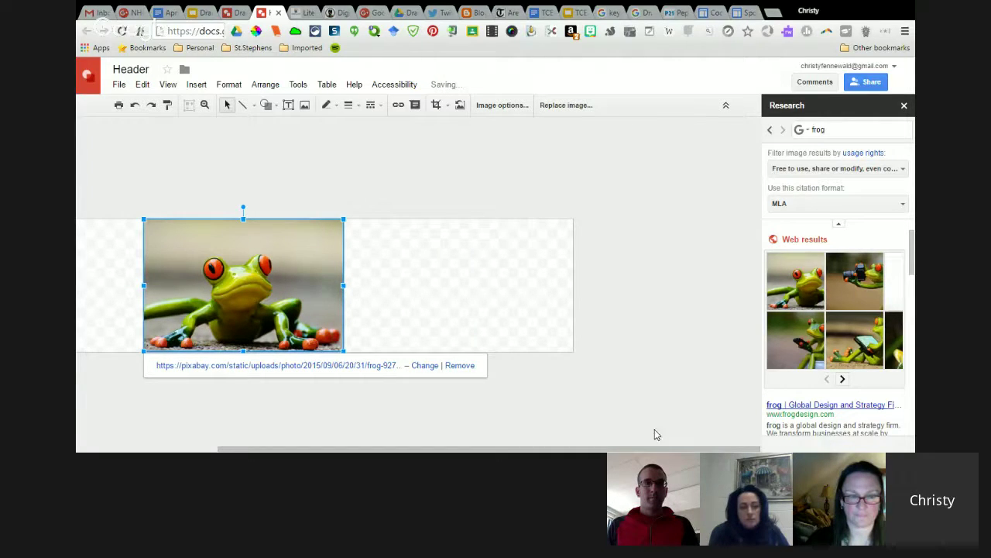
{"action": "scroll", "coordinate": [655, 435], "scroll_direction": "left", "scroll_amount": 5}
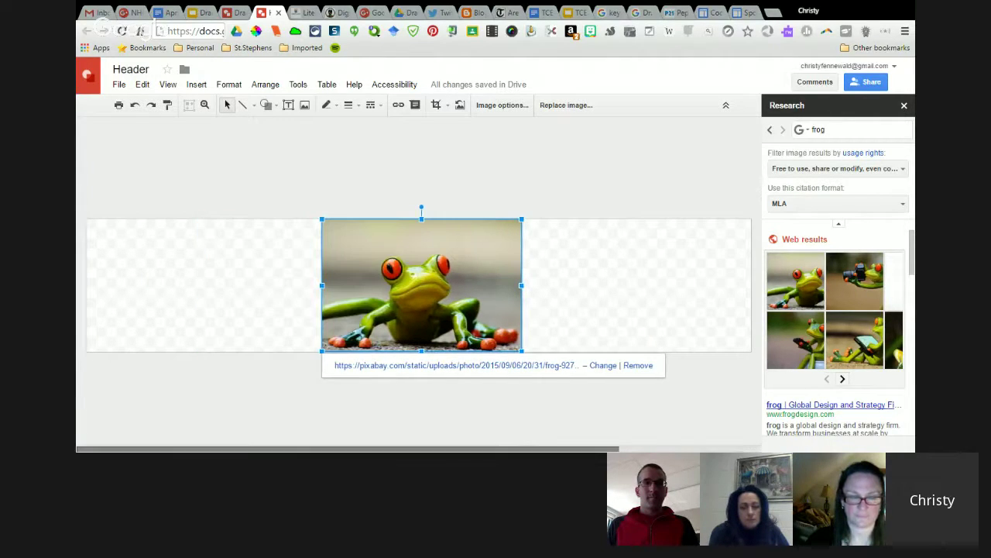
{"action": "left_click", "coordinate": [602, 282]}
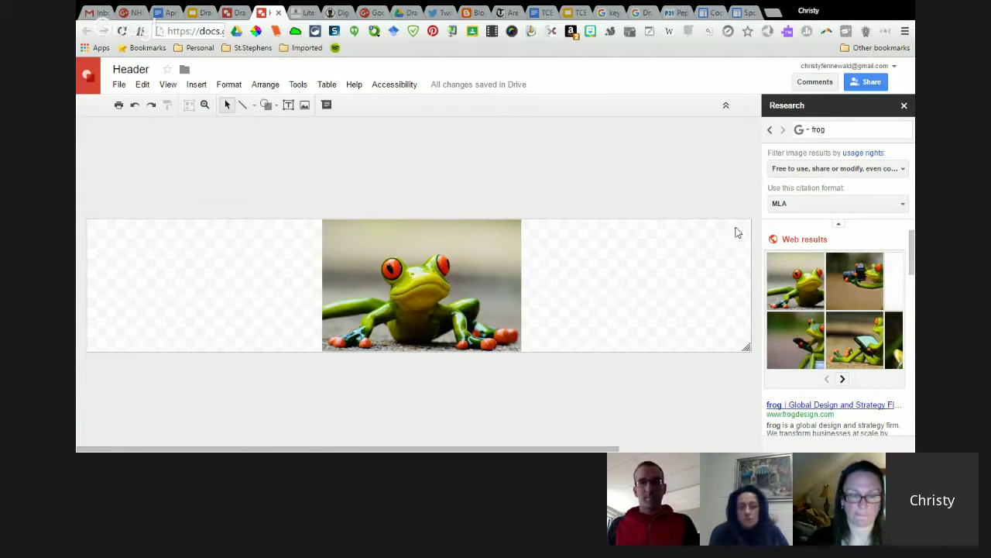
Draw a light blue rectangle on the left side of the banner.
{"action": "left_click", "coordinate": [271, 108]}
{"action": "mouse_move", "coordinate": [275, 128]}
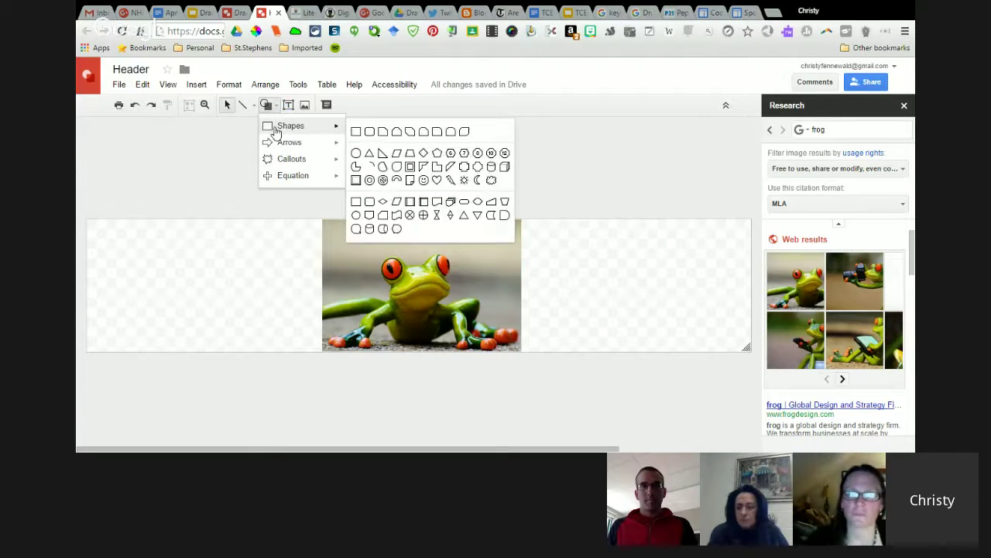
{"action": "left_click", "coordinate": [356, 132]}
{"action": "left_click_drag", "start_coordinate": [135, 244], "coordinate": [242, 338]}
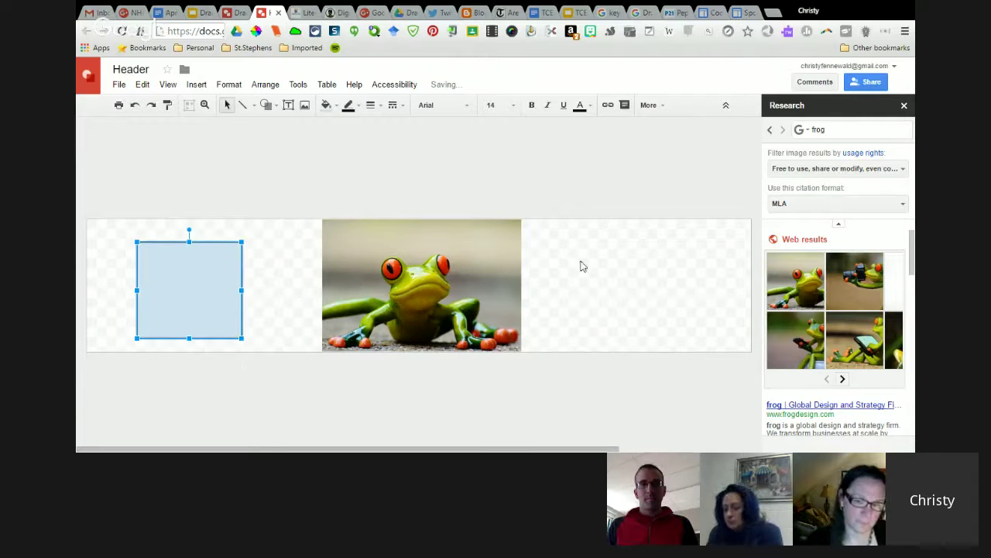
Duplicate the left box and place the copy to the right of the frog photo.
{"action": "right_click", "coordinate": [189, 285]}
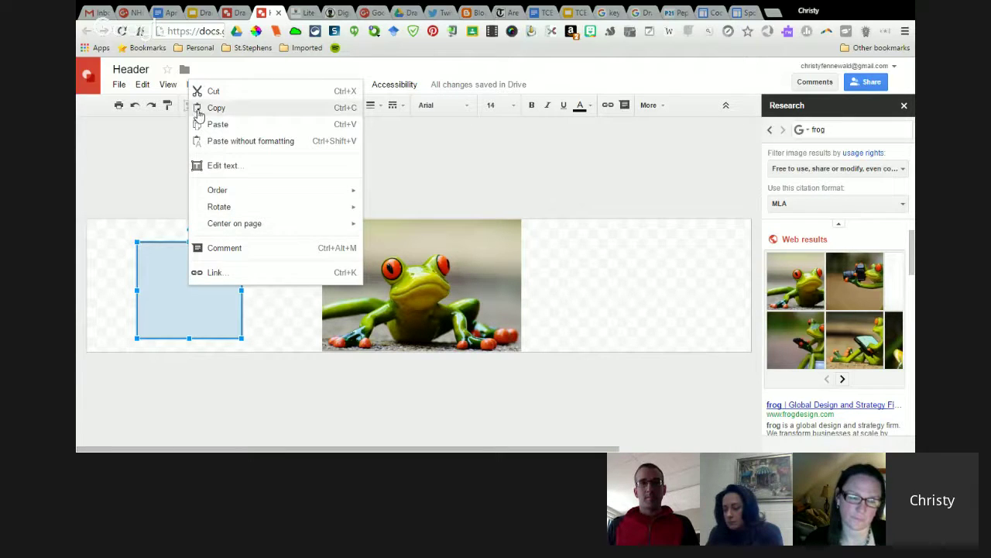
{"action": "left_click", "coordinate": [200, 114]}
{"action": "right_click", "coordinate": [178, 297]}
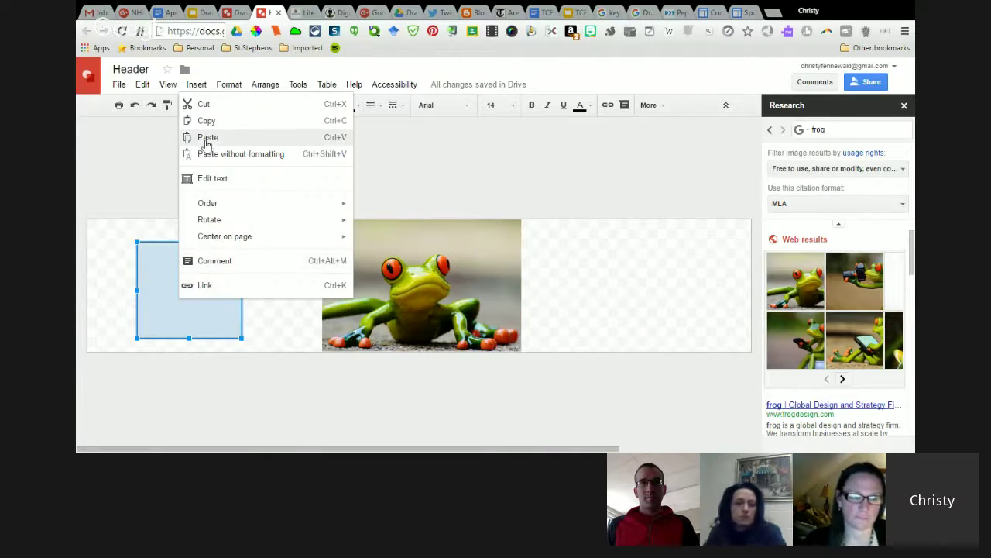
{"action": "left_click", "coordinate": [206, 144]}
{"action": "left_click_drag", "start_coordinate": [192, 292], "coordinate": [649, 278]}
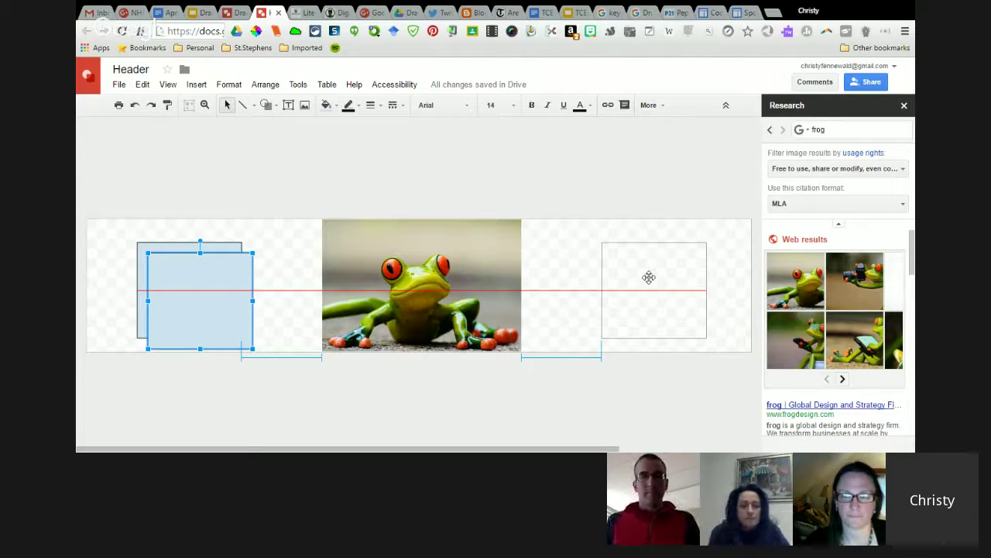
{"action": "left_click_drag", "start_coordinate": [649, 278], "coordinate": [649, 277]}
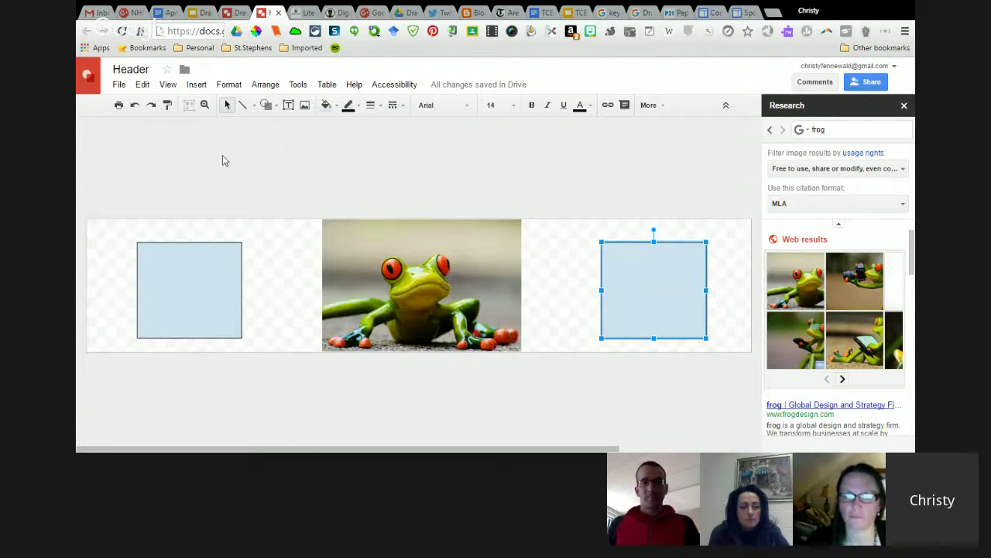
{"action": "double_click", "coordinate": [175, 281]}
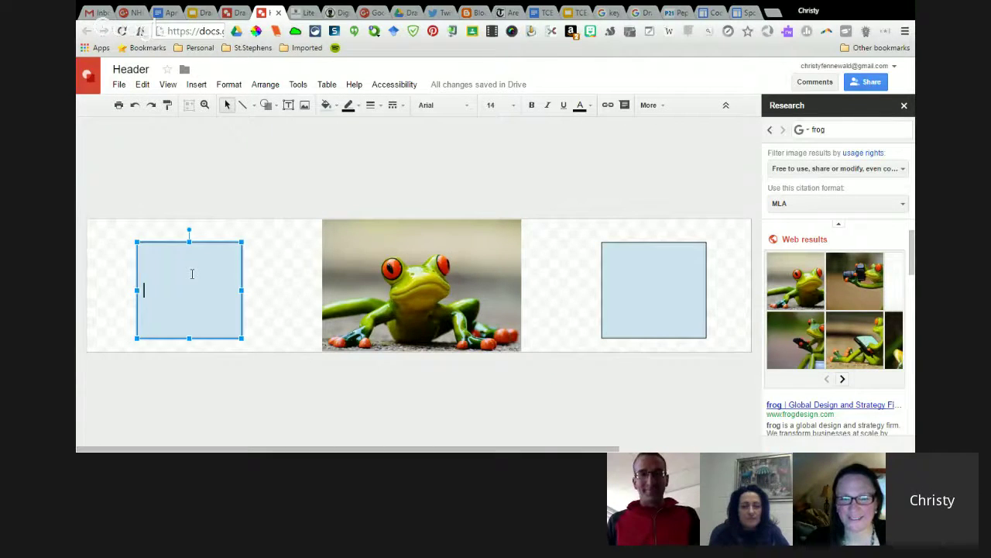
{"action": "type", "text": "Fennewald"}
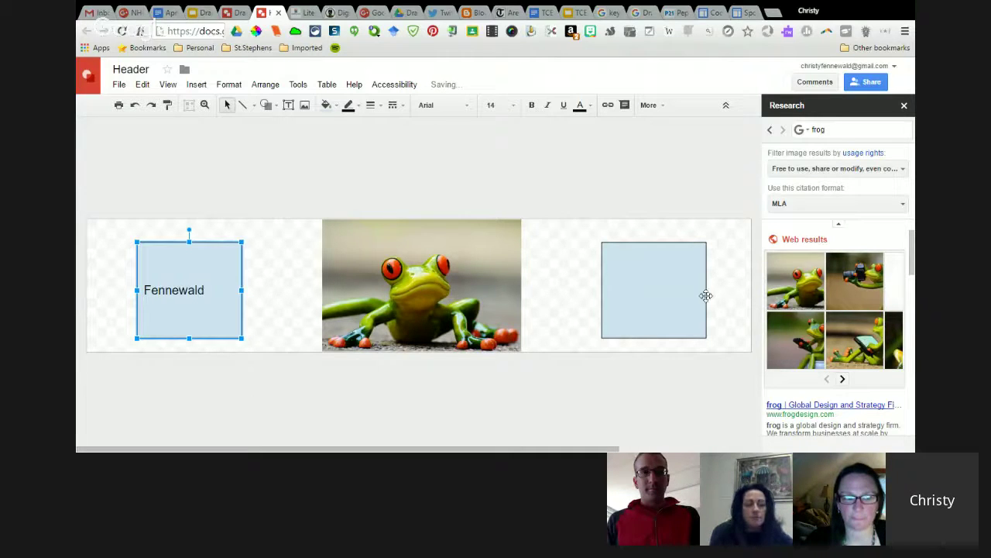
{"action": "left_click", "coordinate": [640, 296]}
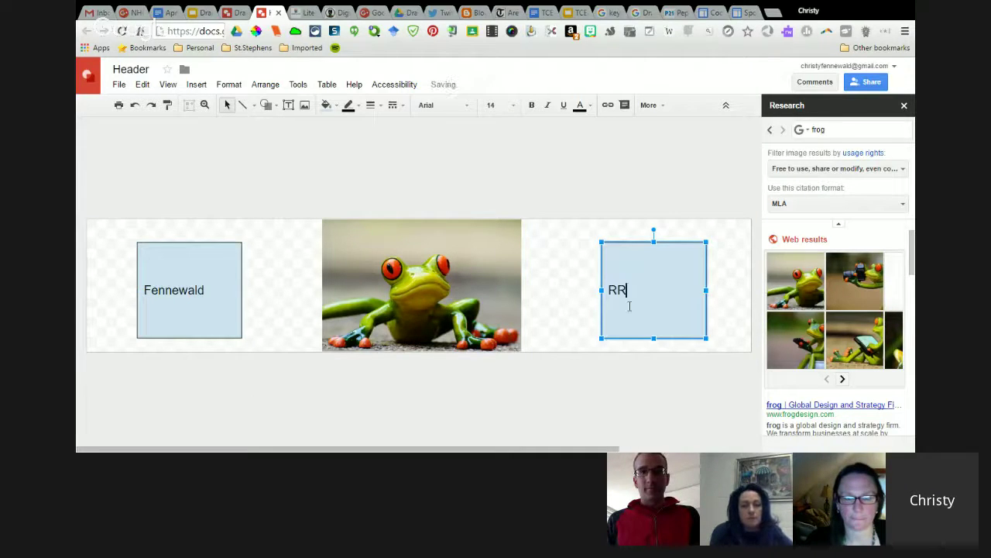
{"action": "type", "text": "RRRocks"}
{"action": "left_click", "coordinate": [547, 298]}
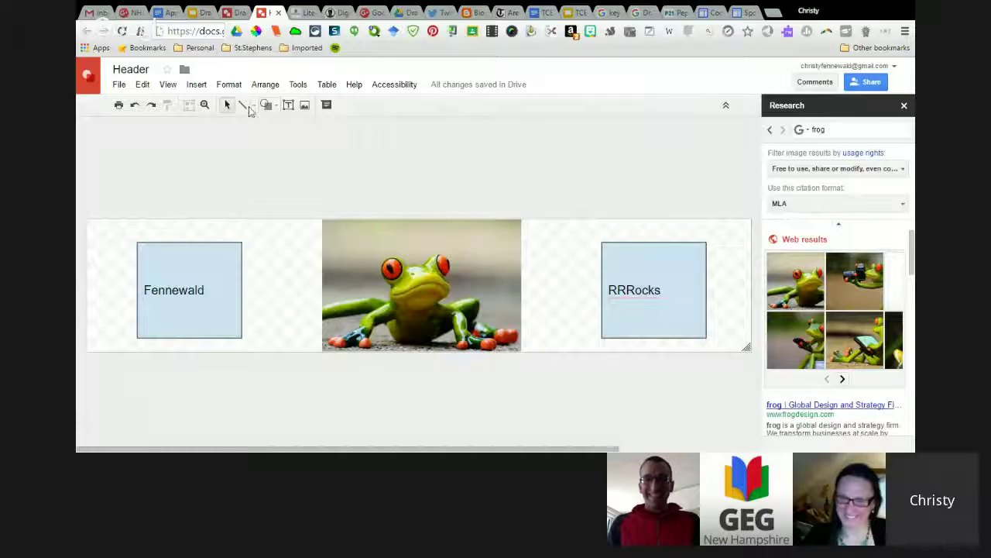
{"action": "left_click", "coordinate": [243, 105]}
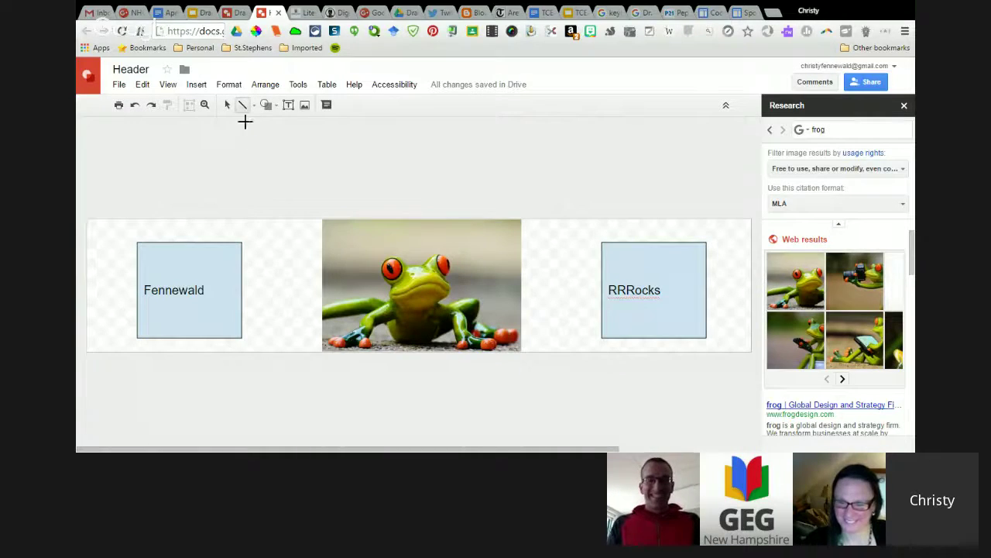
Draw lines from the left box to the frog photo and from the photo to RRRocks.
{"action": "mouse_move", "coordinate": [274, 288]}
{"action": "left_mouse_down"}
{"action": "mouse_move", "coordinate": [328, 286]}
{"action": "mouse_move", "coordinate": [324, 306]}
{"action": "mouse_move", "coordinate": [322, 286]}
{"action": "left_mouse_up"}
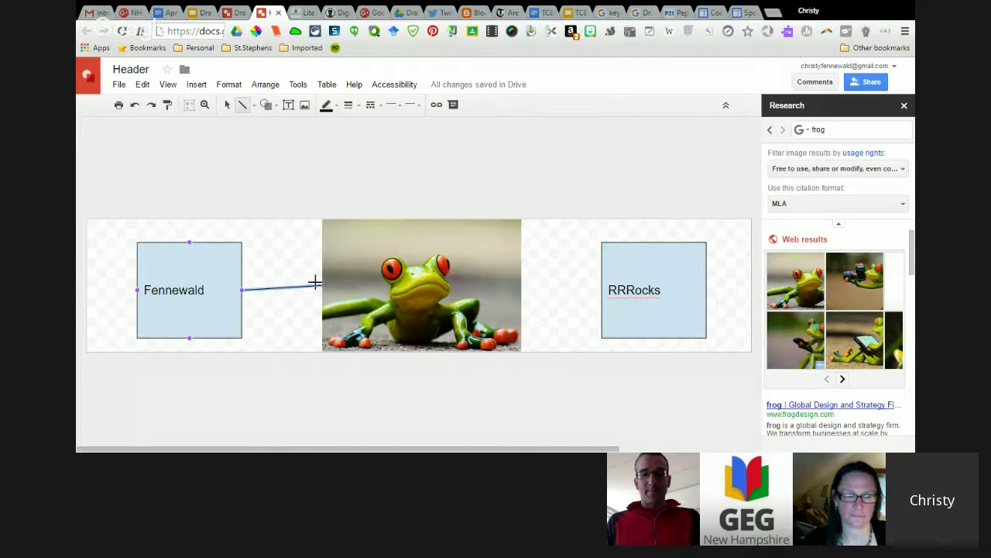
{"action": "left_click_drag", "start_coordinate": [521, 284], "coordinate": [602, 290]}
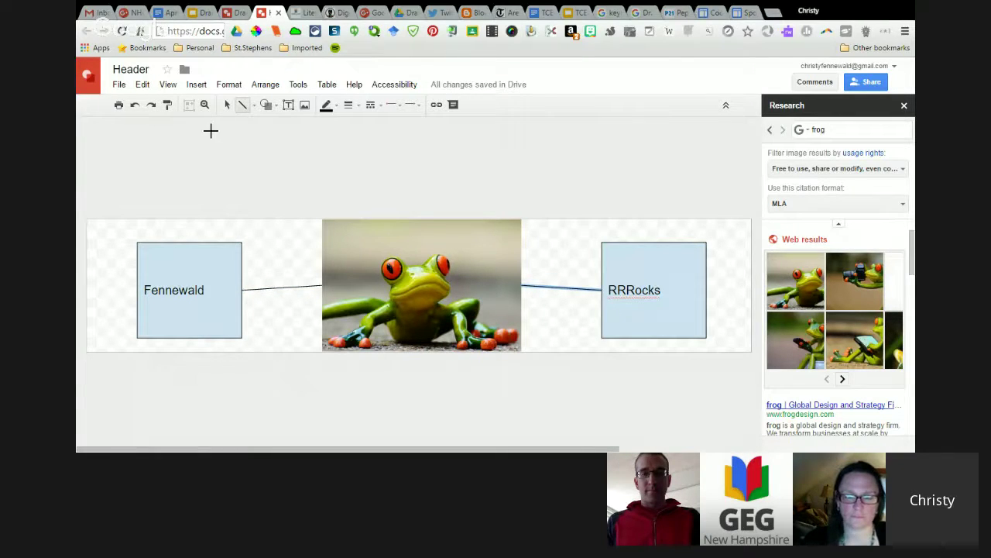
{"action": "left_click", "coordinate": [241, 110]}
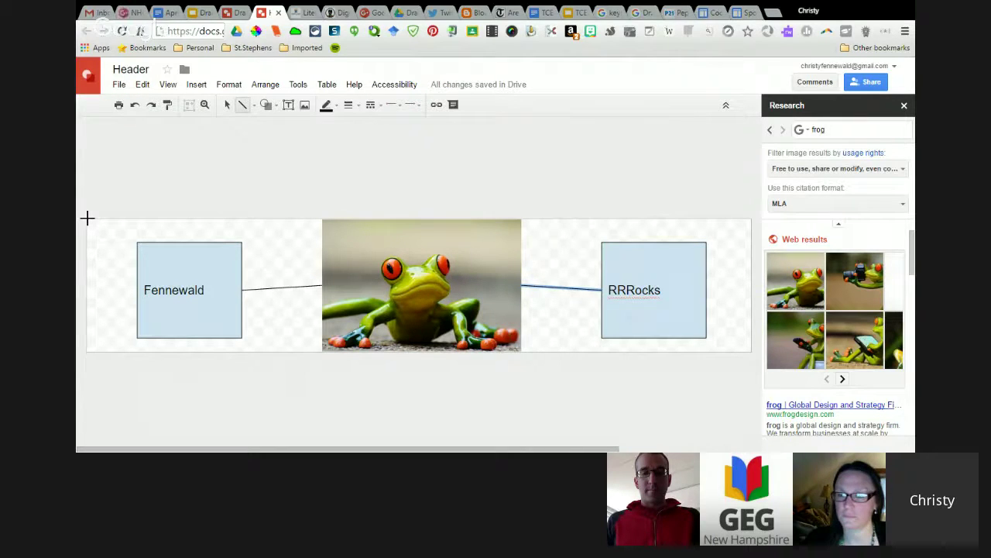
{"action": "left_click", "coordinate": [86, 218]}
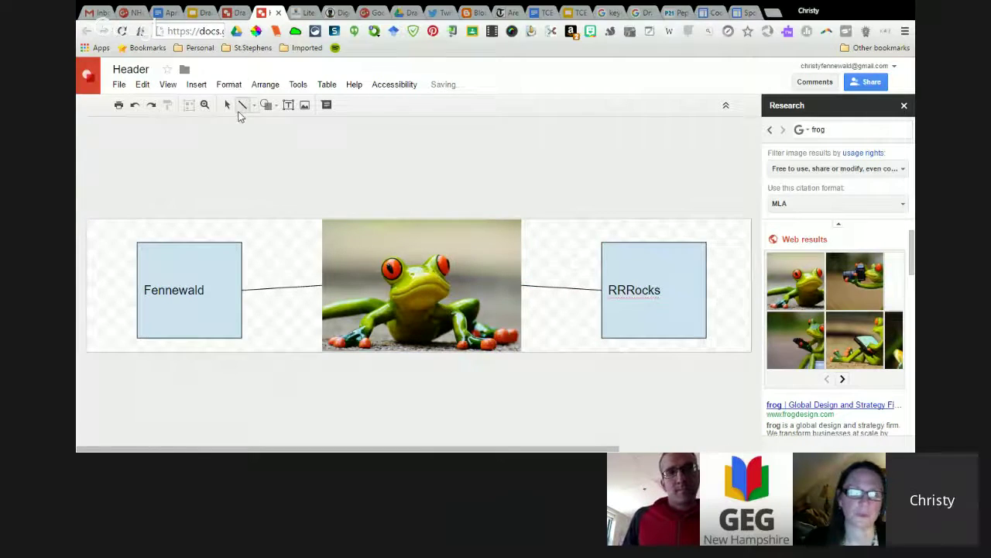
Draw a rectangle from the banner's top-left corner to its bottom-right corner.
{"action": "left_click", "coordinate": [266, 104]}
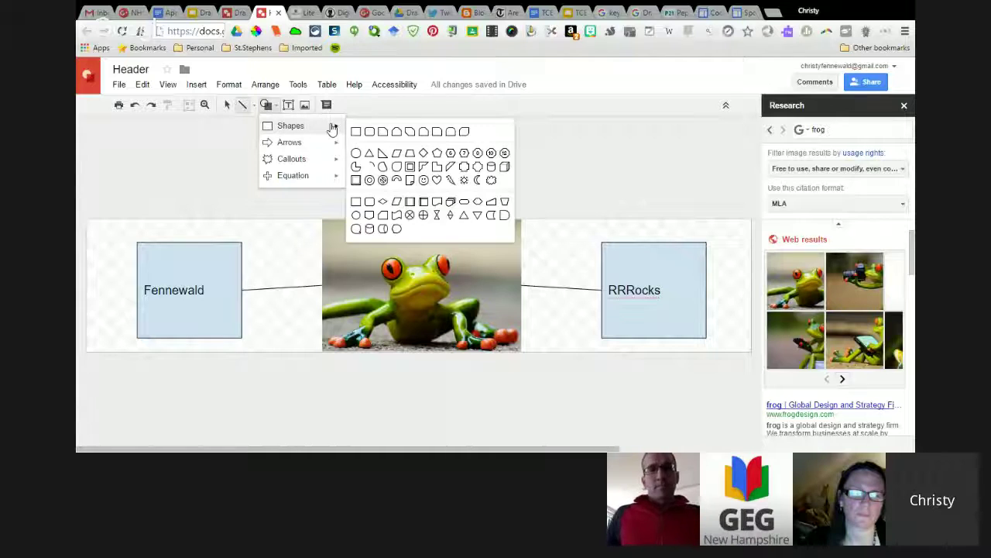
{"action": "left_click", "coordinate": [355, 132]}
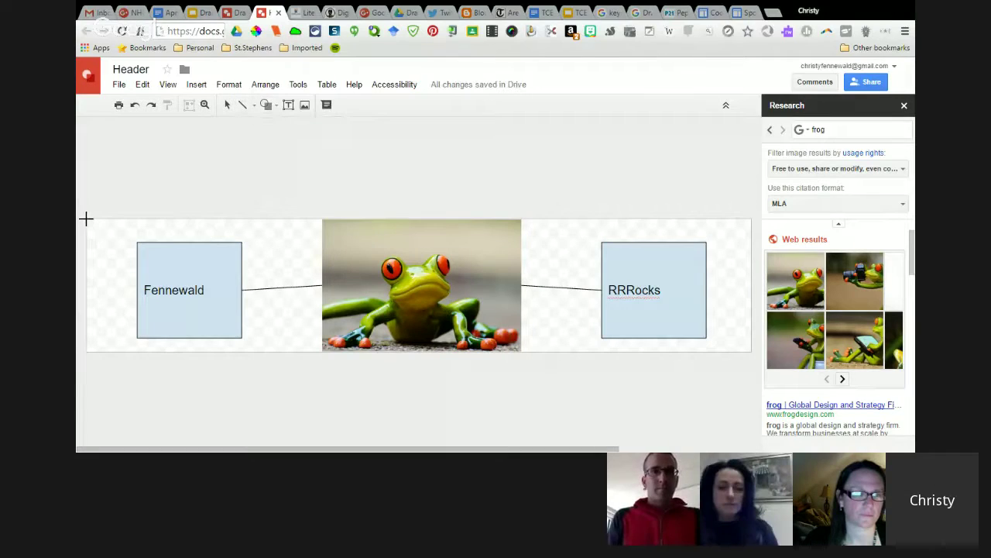
{"action": "left_click_drag", "start_coordinate": [86, 219], "coordinate": [753, 355]}
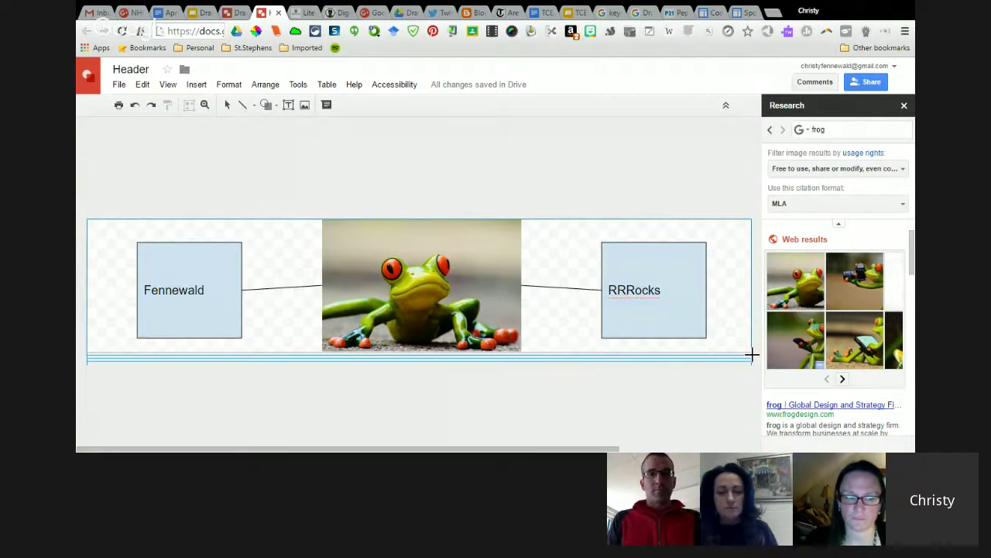
{"action": "left_click_drag", "start_coordinate": [752, 355], "coordinate": [752, 355]}
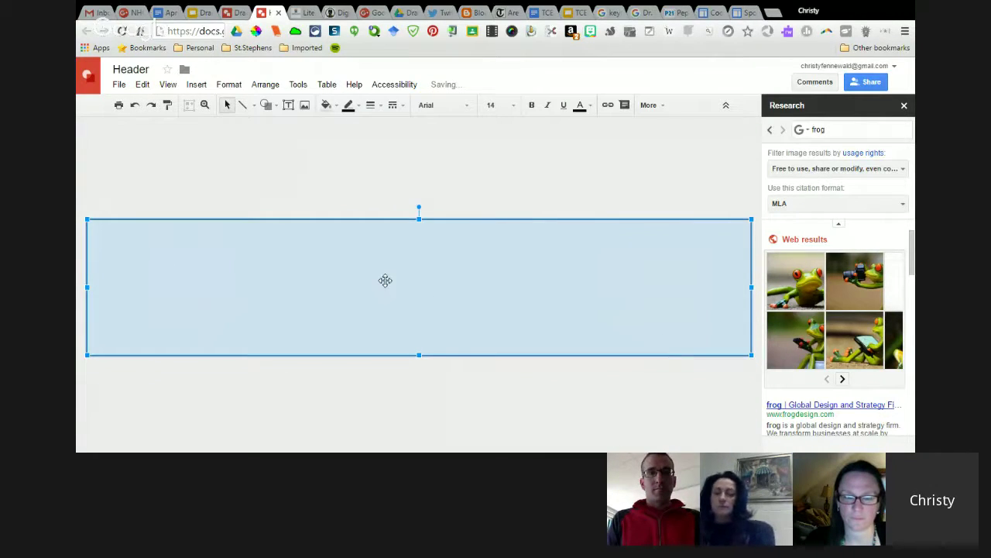
Give the banner rectangle a custom #3a4df3 blue fill and a transparent outline.
{"action": "left_click", "coordinate": [326, 106]}
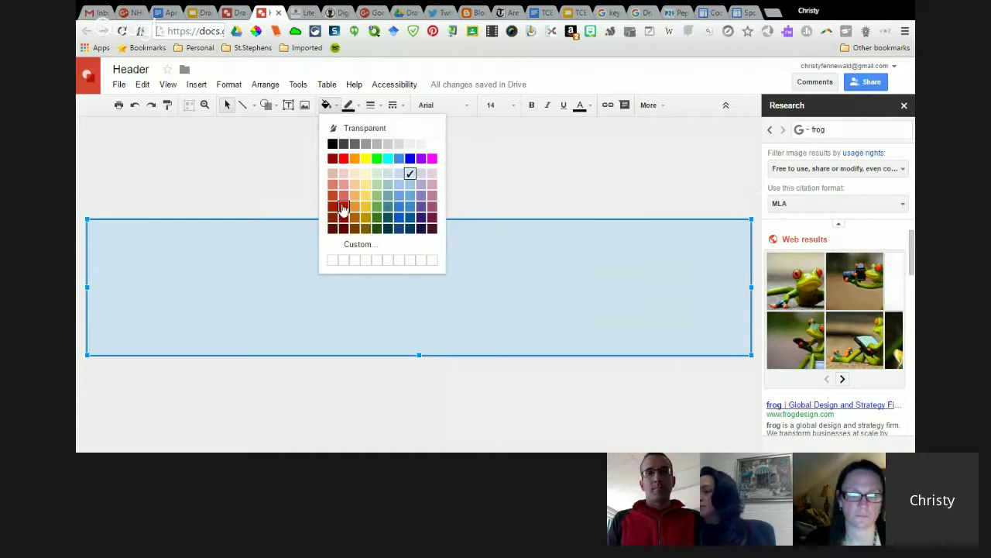
{"action": "left_click", "coordinate": [369, 247]}
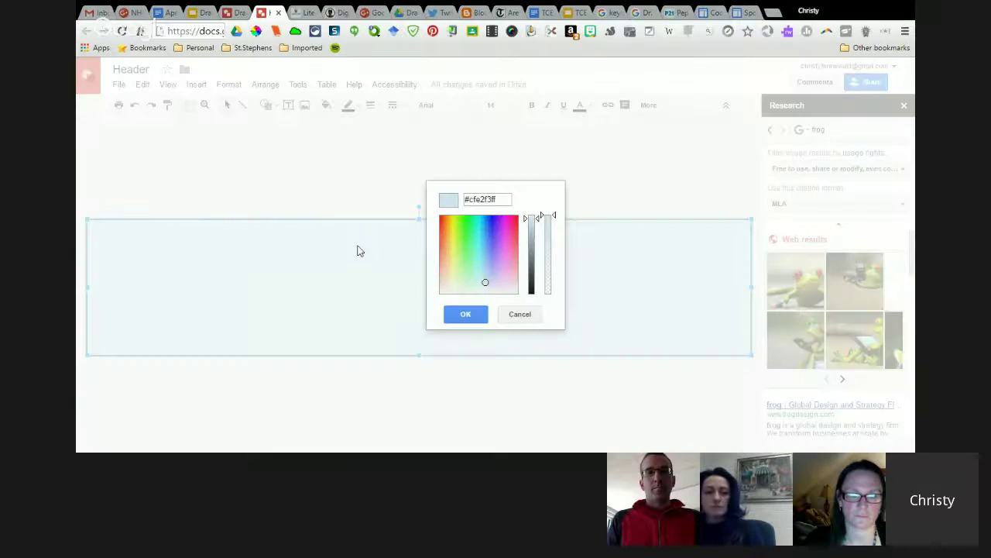
{"action": "left_click", "coordinate": [491, 234]}
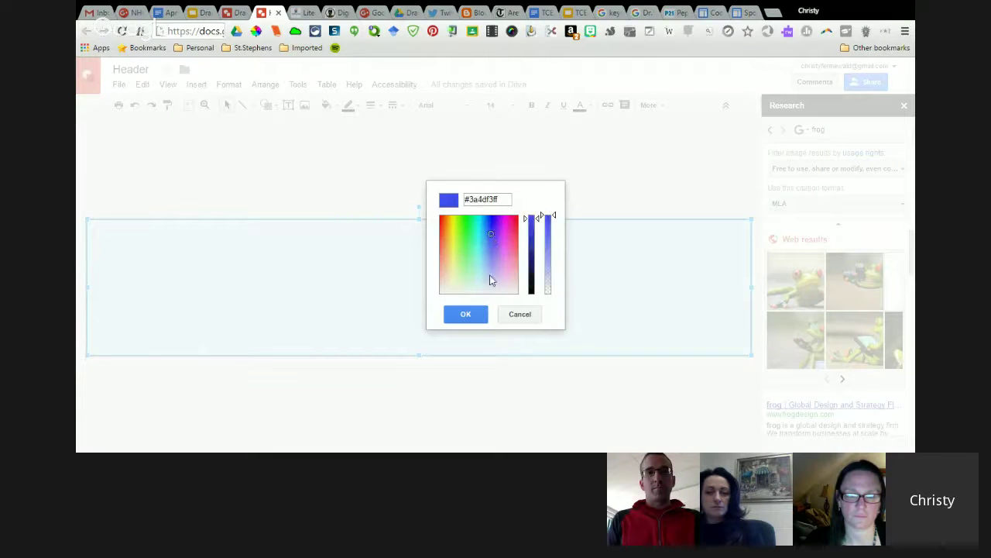
{"action": "left_click", "coordinate": [465, 314]}
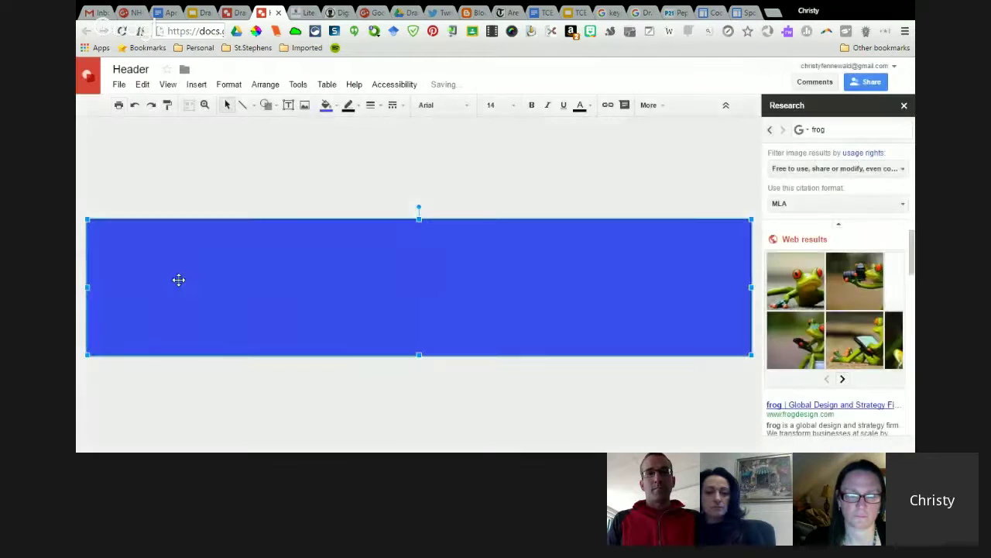
{"action": "left_click", "coordinate": [348, 106]}
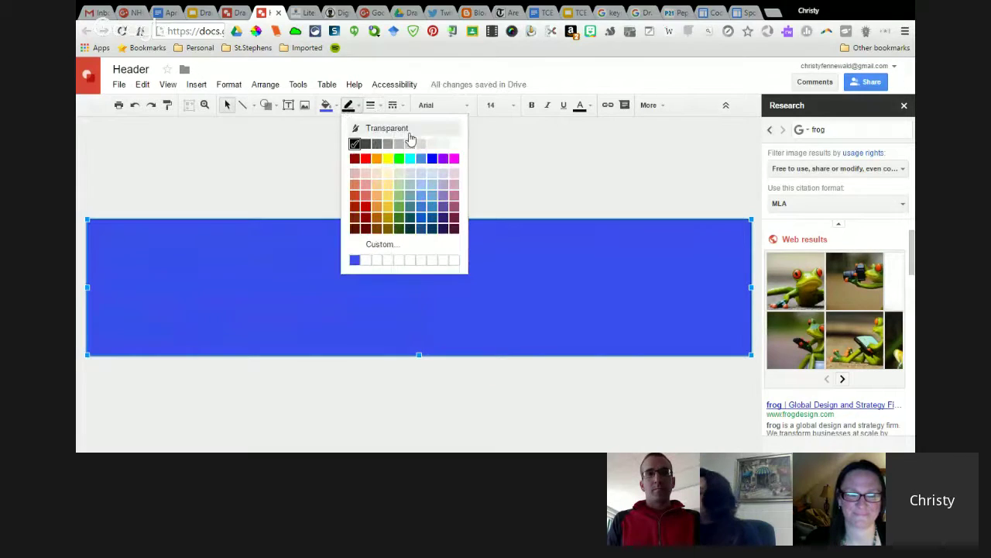
{"action": "left_click", "coordinate": [409, 132]}
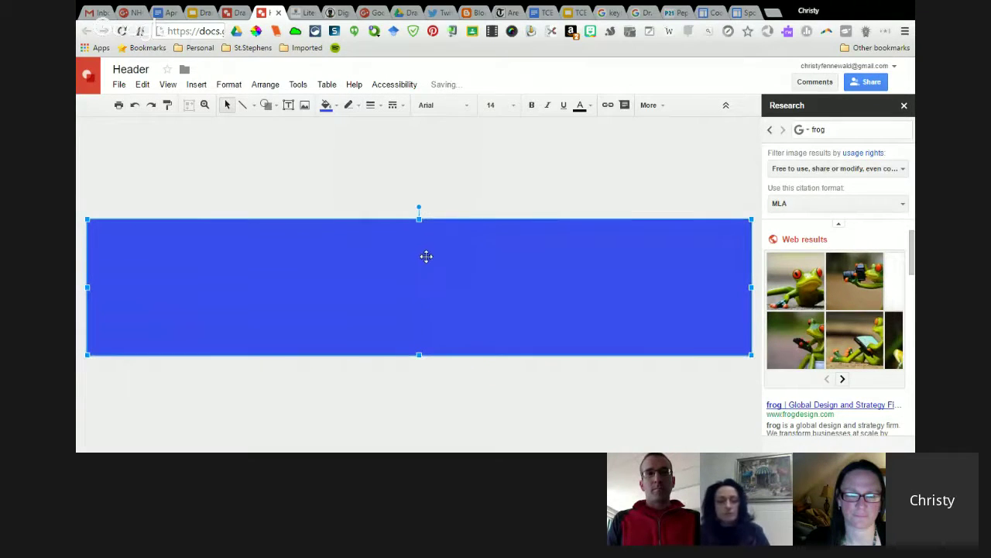
Send the blue rectangle to the back behind the text boxes and frog photo.
{"action": "right_click", "coordinate": [407, 276]}
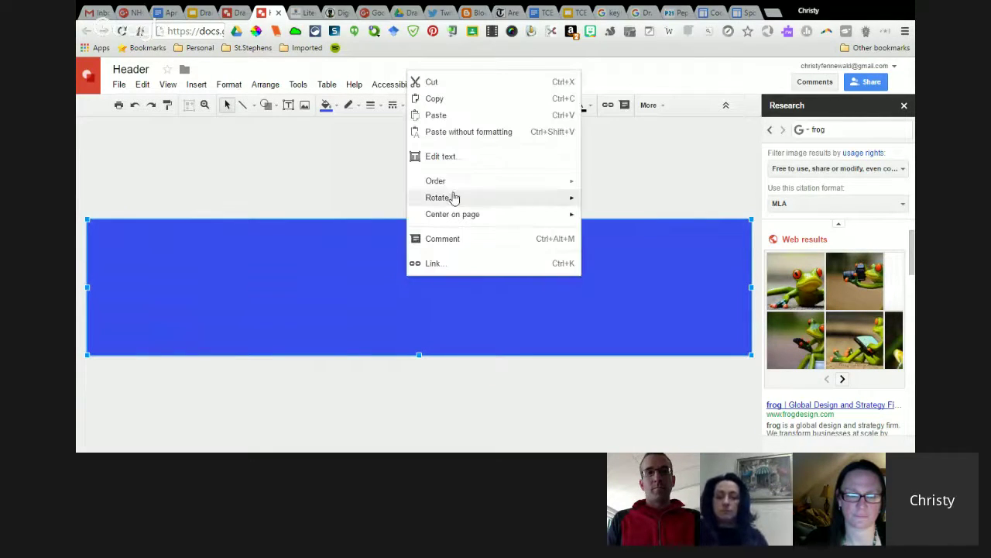
{"action": "mouse_move", "coordinate": [477, 180]}
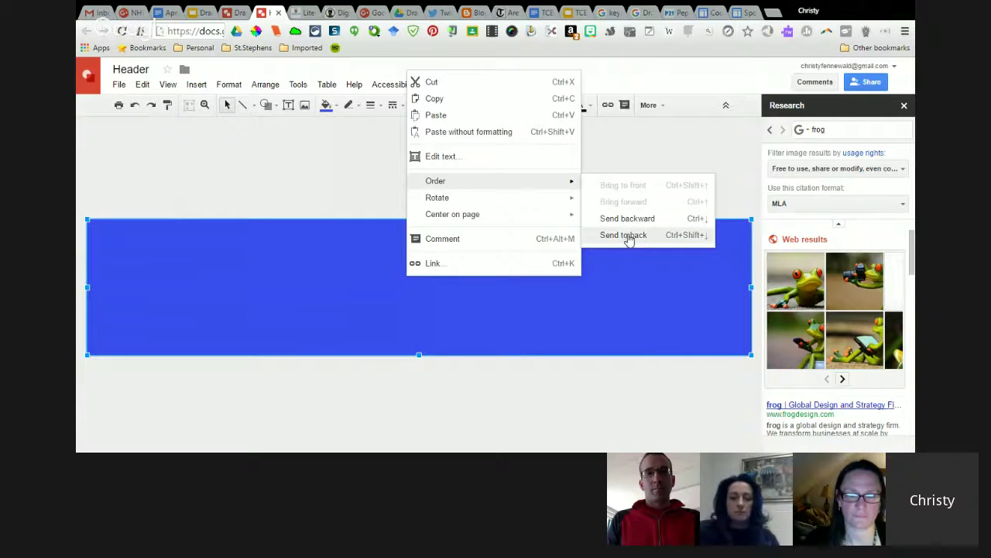
{"action": "left_click", "coordinate": [626, 235]}
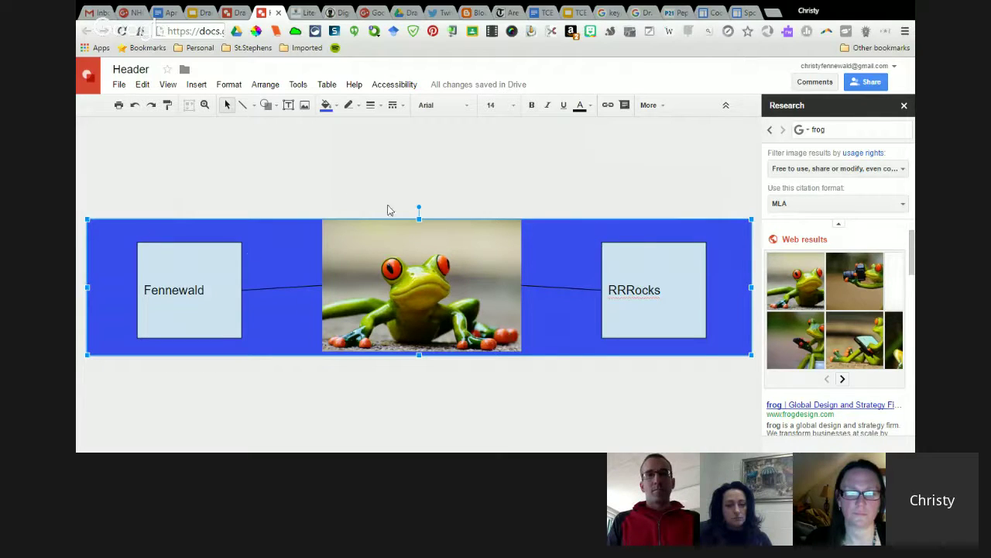
Close the Research panel, deselect the rectangle, and show the File > Download as formats.
{"action": "left_click", "coordinate": [904, 106]}
{"action": "left_click", "coordinate": [678, 155]}
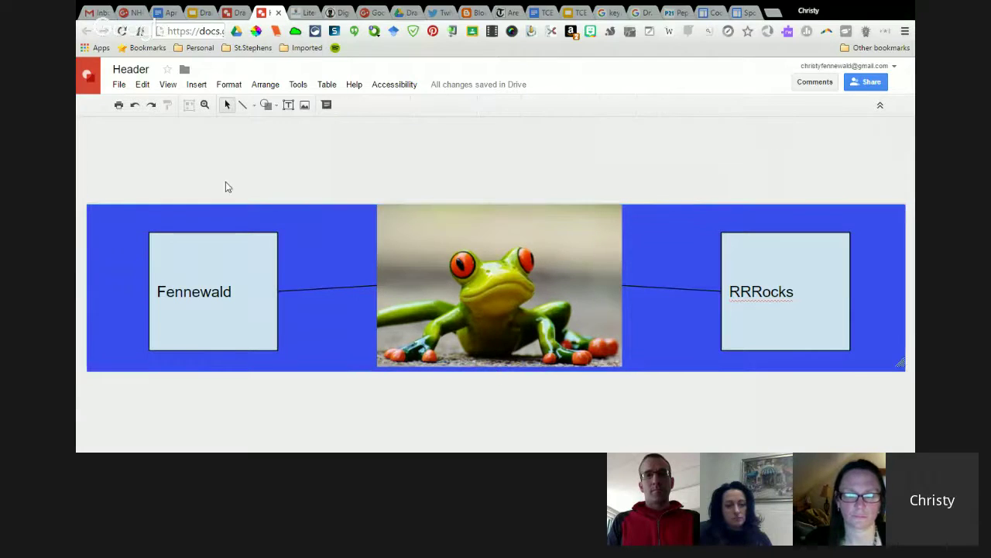
{"action": "left_click", "coordinate": [119, 84]}
{"action": "mouse_move", "coordinate": [154, 279]}
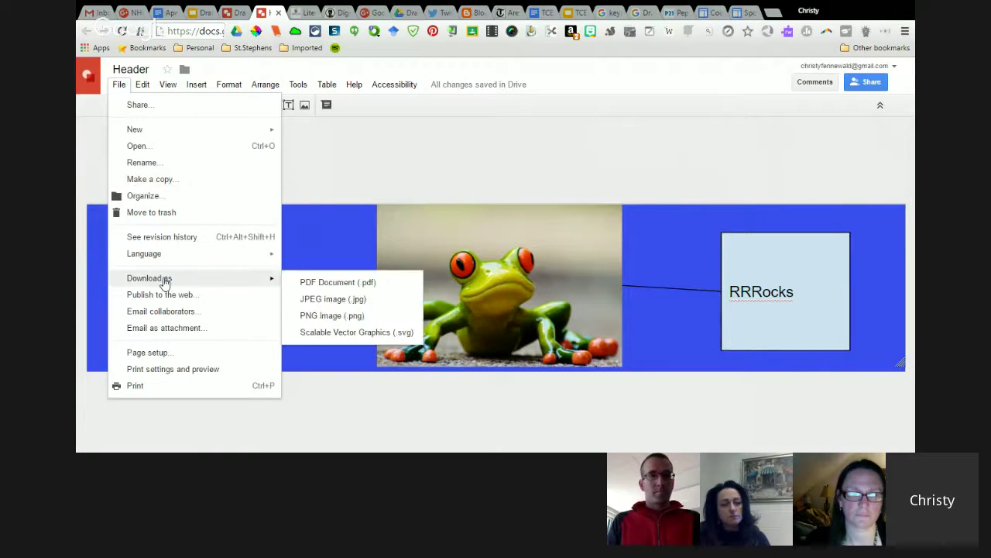
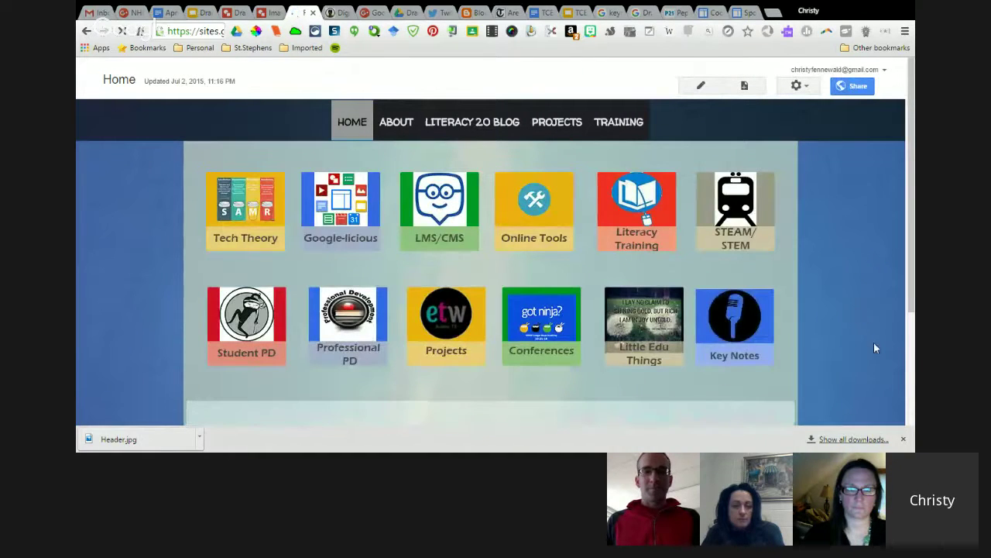
Dismiss the download notice, review the Home page's topic tiles, and switch to the Image Map for Site drawing.
{"action": "left_click", "coordinate": [903, 439]}
{"action": "scroll", "coordinate": [762, 261], "scroll_direction": "down", "scroll_amount": 1}
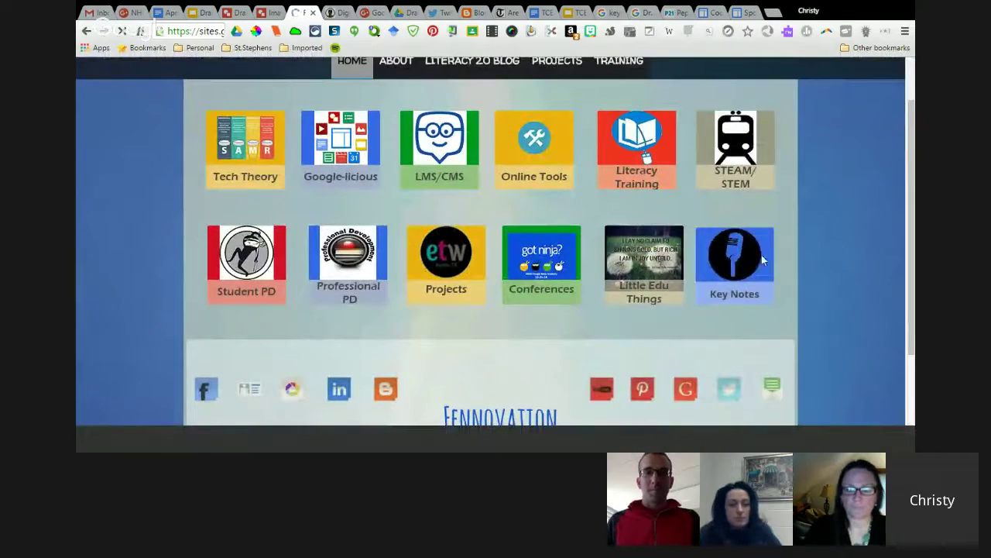
{"action": "scroll", "coordinate": [785, 257], "scroll_direction": "down", "scroll_amount": 1}
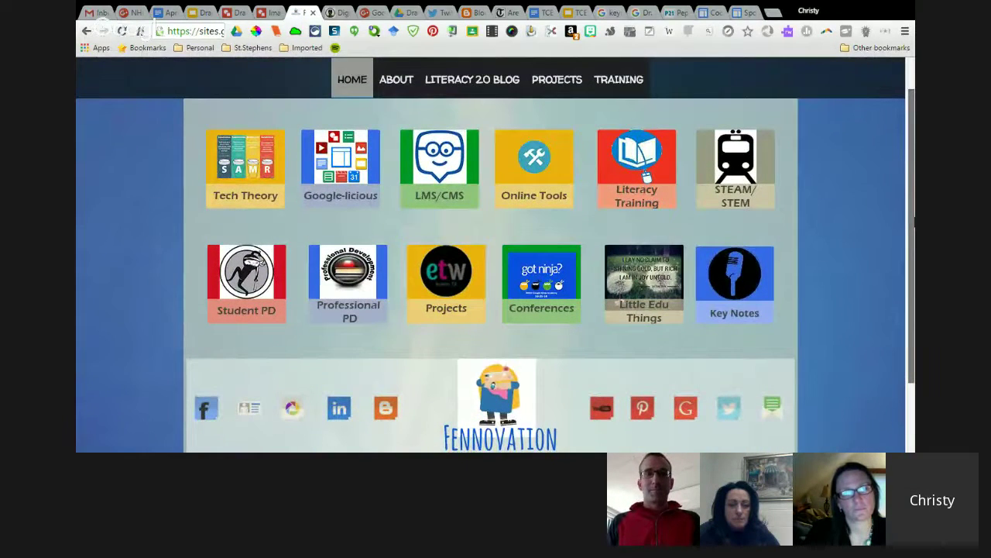
{"action": "scroll", "coordinate": [491, 254], "scroll_direction": "down", "scroll_amount": 2}
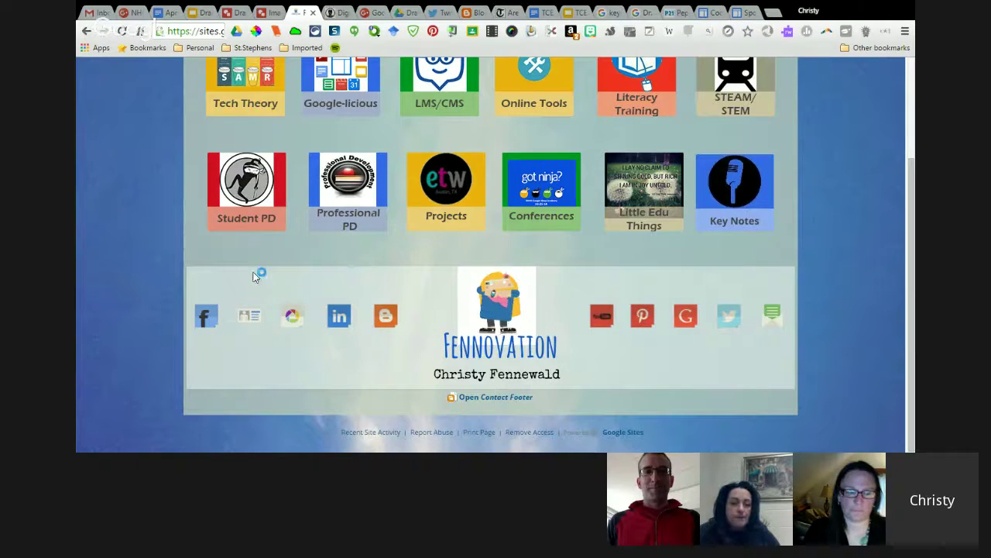
{"action": "scroll", "coordinate": [910, 325], "scroll_direction": "up", "scroll_amount": 1}
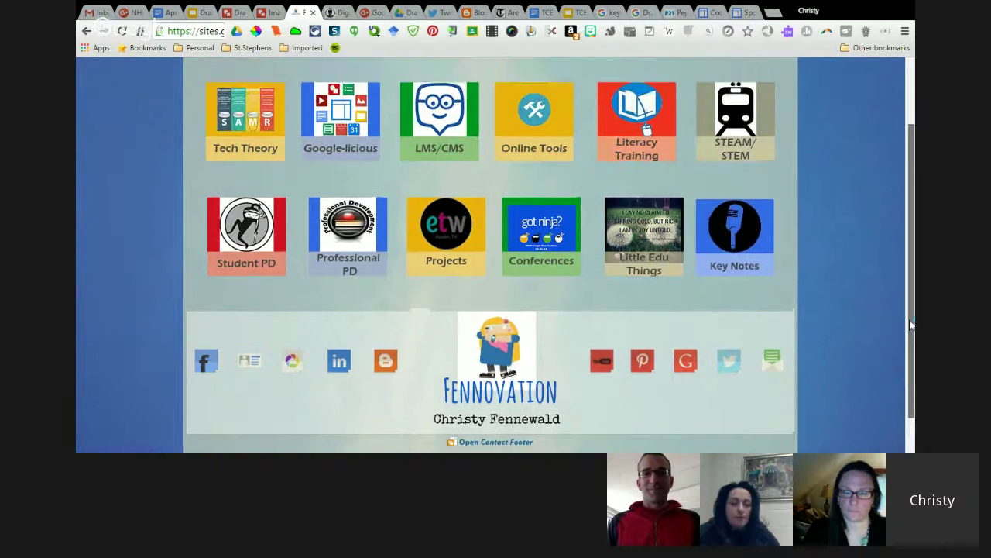
{"action": "scroll", "coordinate": [910, 326], "scroll_direction": "down", "scroll_amount": 1}
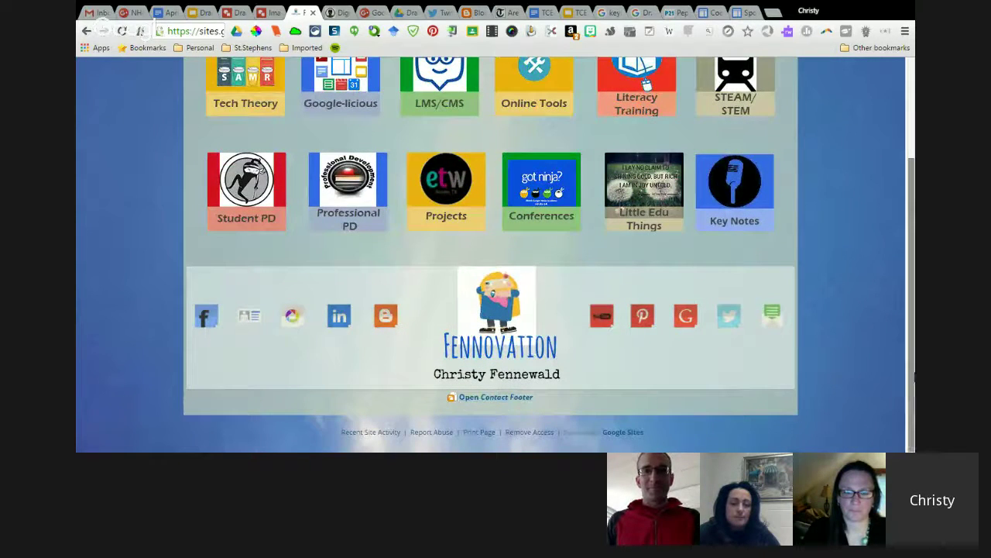
{"action": "left_click_drag", "start_coordinate": [914, 377], "coordinate": [813, 325]}
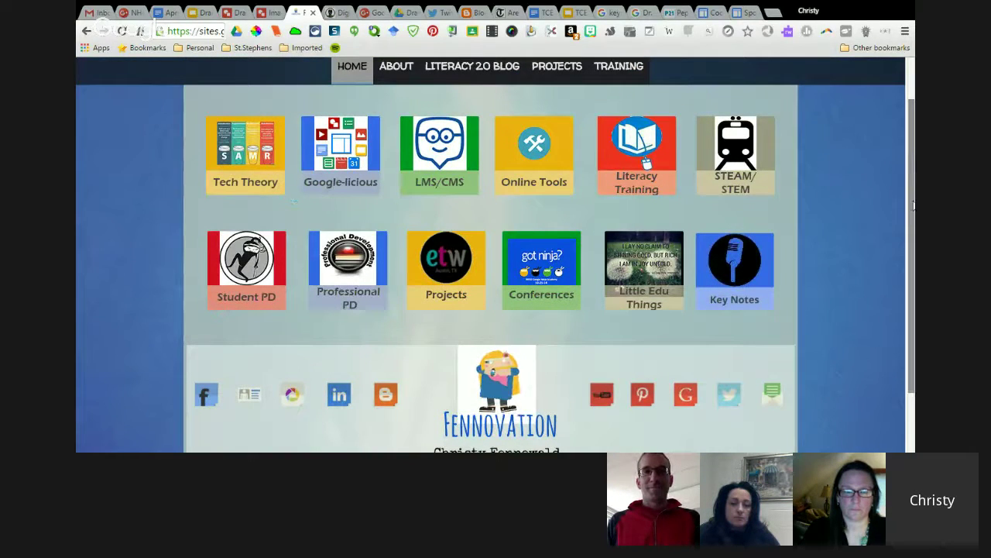
{"action": "left_click_drag", "start_coordinate": [914, 206], "coordinate": [807, 199]}
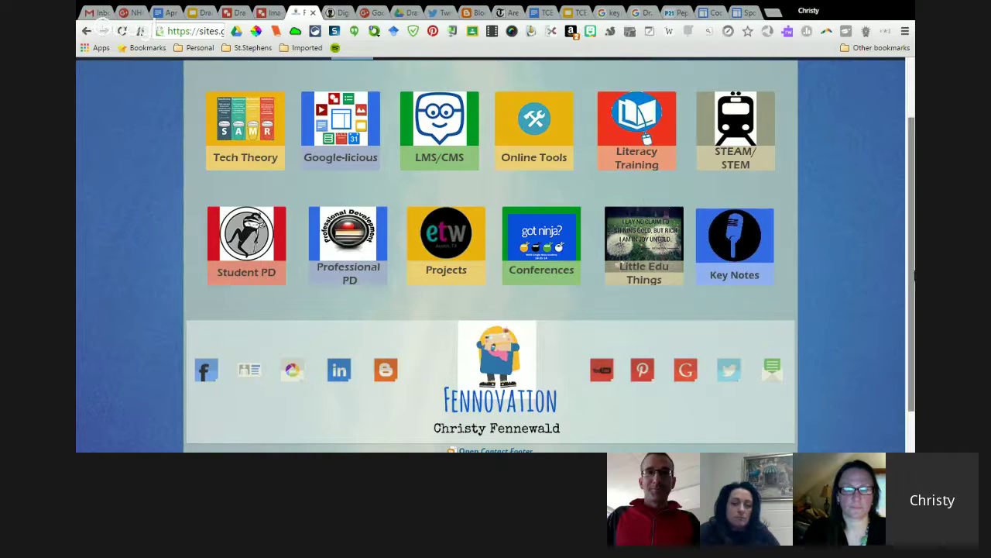
{"action": "scroll", "coordinate": [914, 282], "scroll_direction": "up", "scroll_amount": 5}
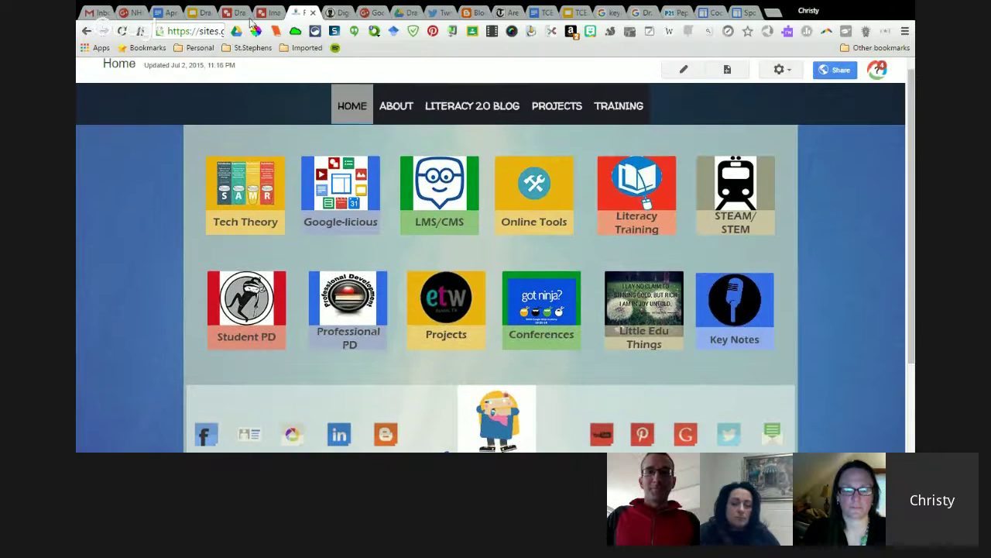
{"action": "left_click", "coordinate": [270, 13]}
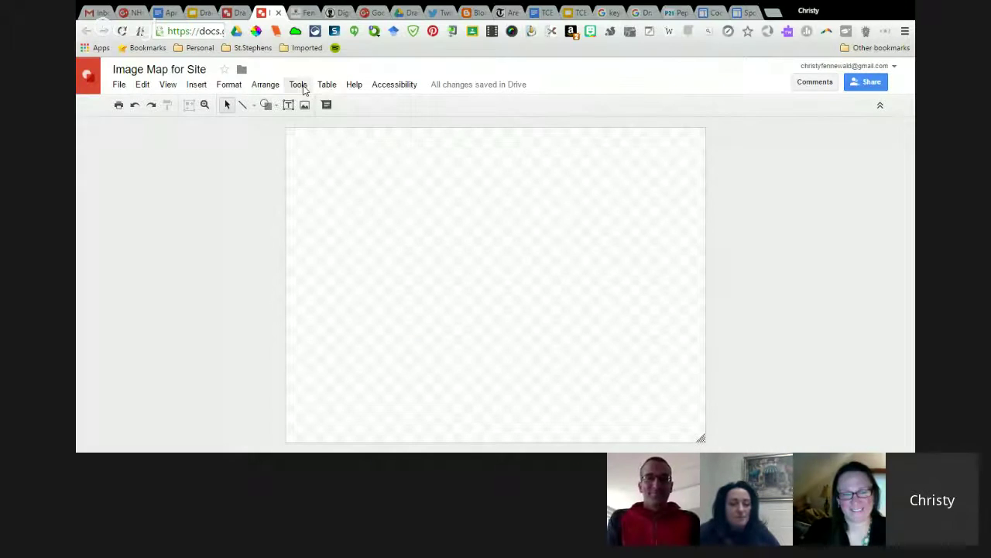
Open the Research tool and search for 'fa'.
{"action": "left_click", "coordinate": [298, 85]}
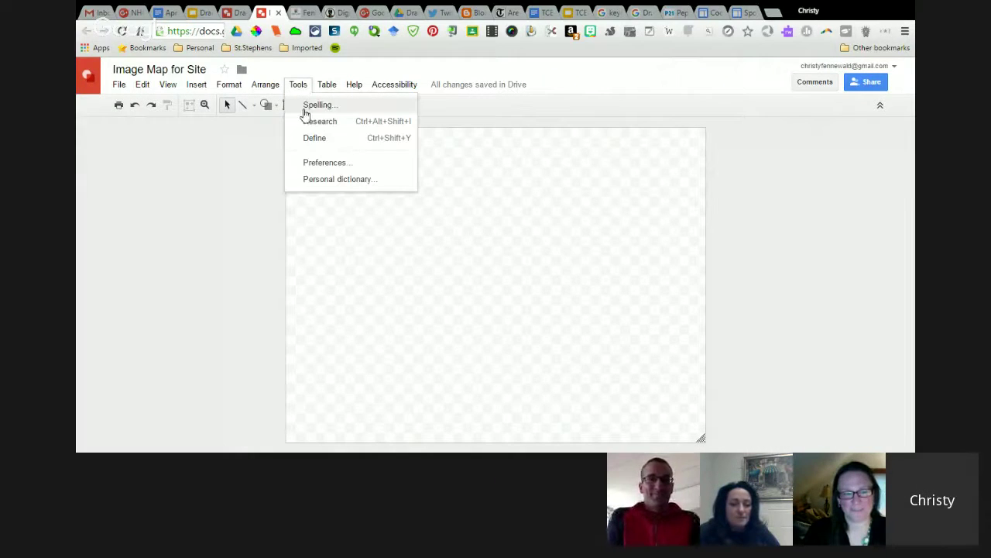
{"action": "left_click", "coordinate": [306, 124]}
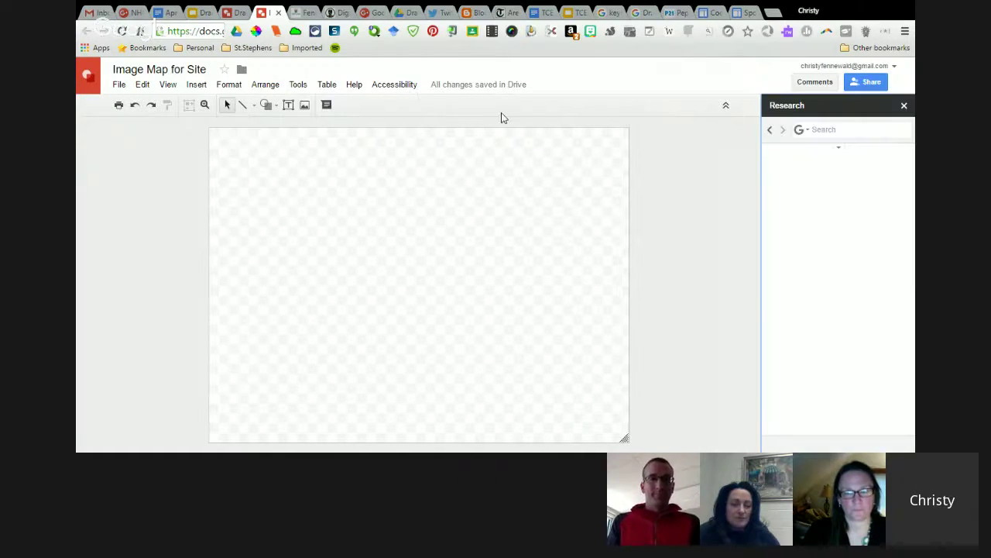
{"action": "left_click", "coordinate": [862, 129]}
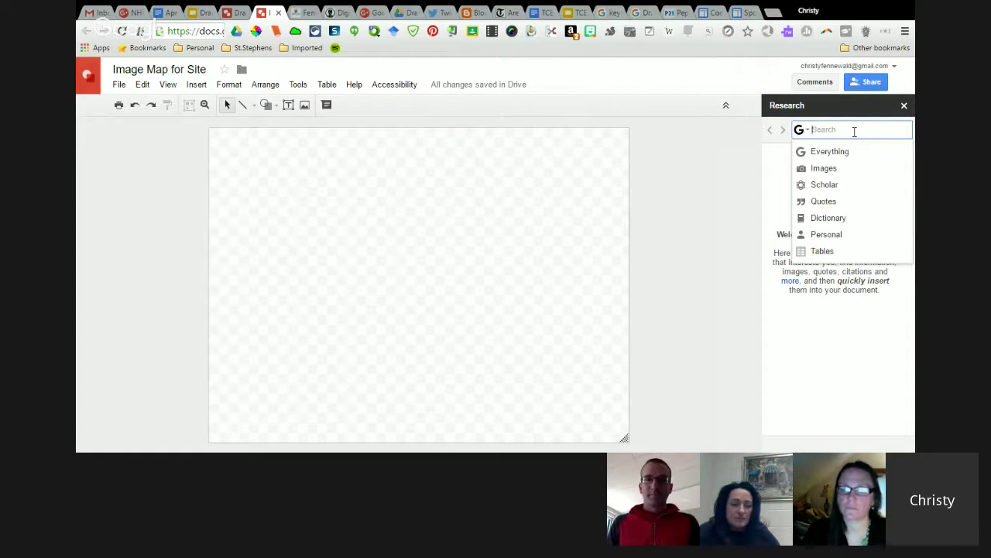
{"action": "type", "text": "faculty"}
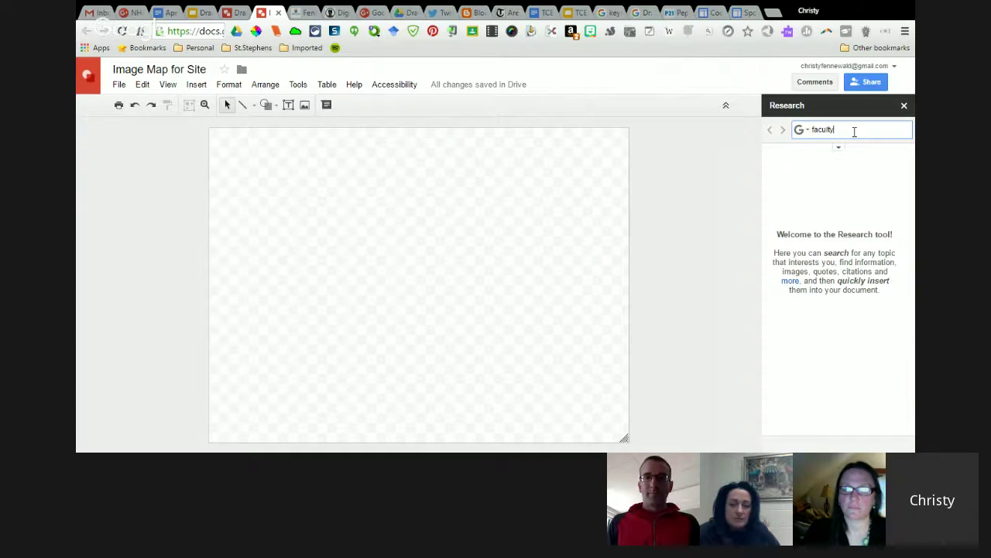
{"action": "key", "text": "Return"}
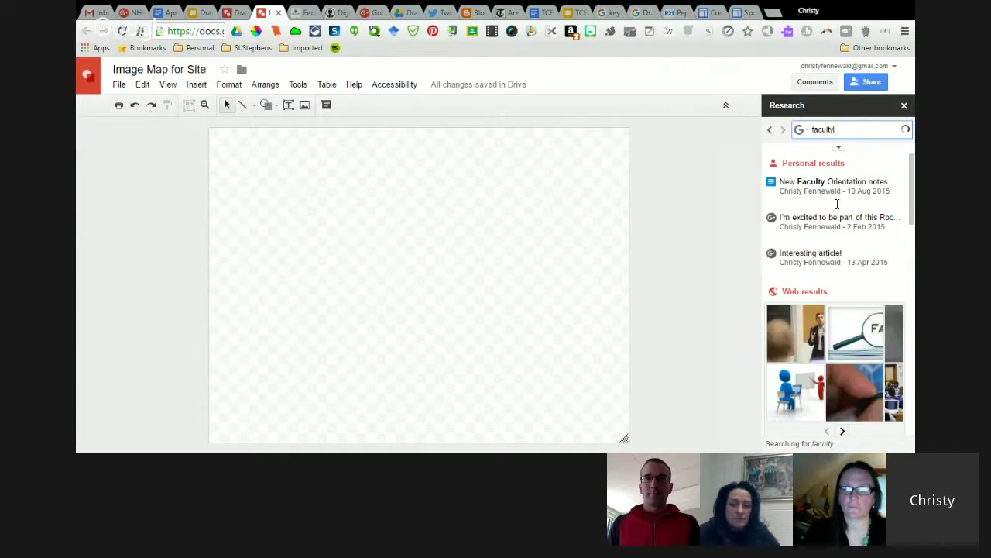
{"action": "scroll", "coordinate": [850, 314], "scroll_direction": "down", "scroll_amount": 2}
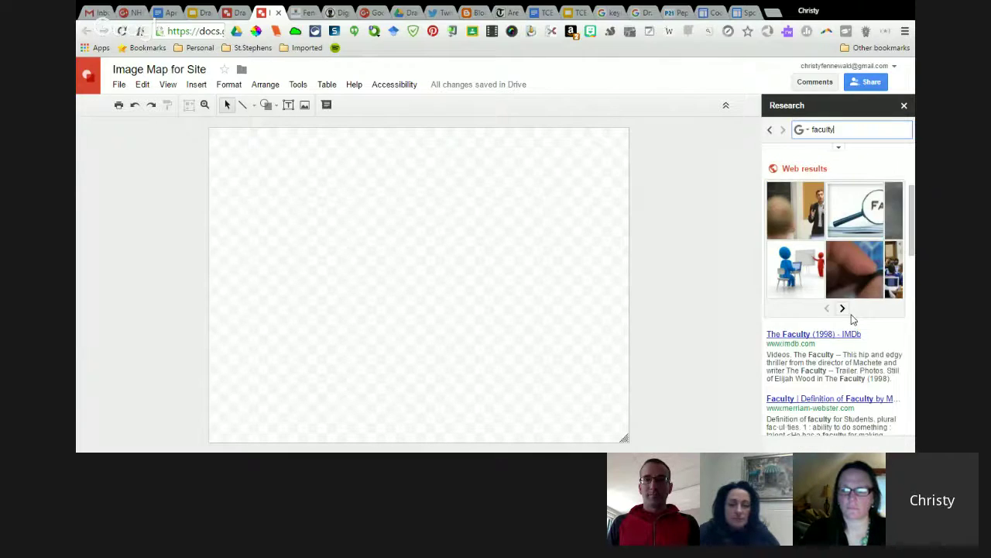
Search for 'faculty directory' and page through the photo results.
{"action": "left_click", "coordinate": [822, 126]}
{"action": "left_click", "coordinate": [856, 132]}
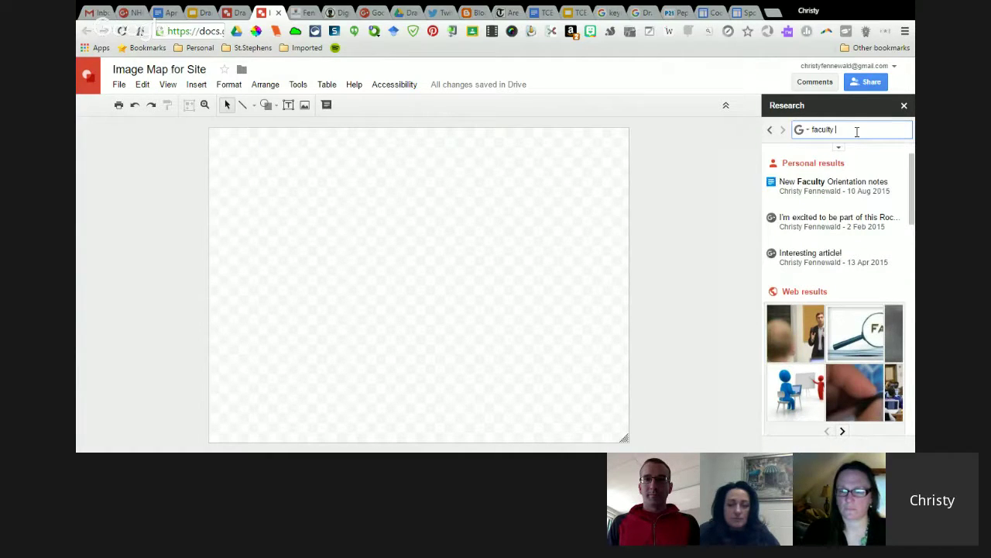
{"action": "type", "text": "directory"}
{"action": "key", "text": "Return"}
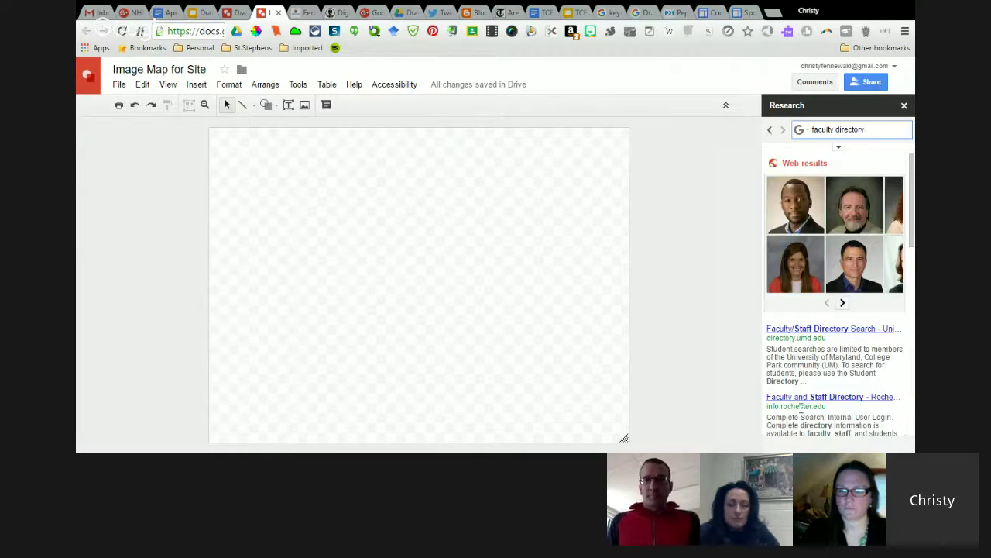
{"action": "left_click", "coordinate": [843, 303]}
{"action": "left_click", "coordinate": [843, 303]}
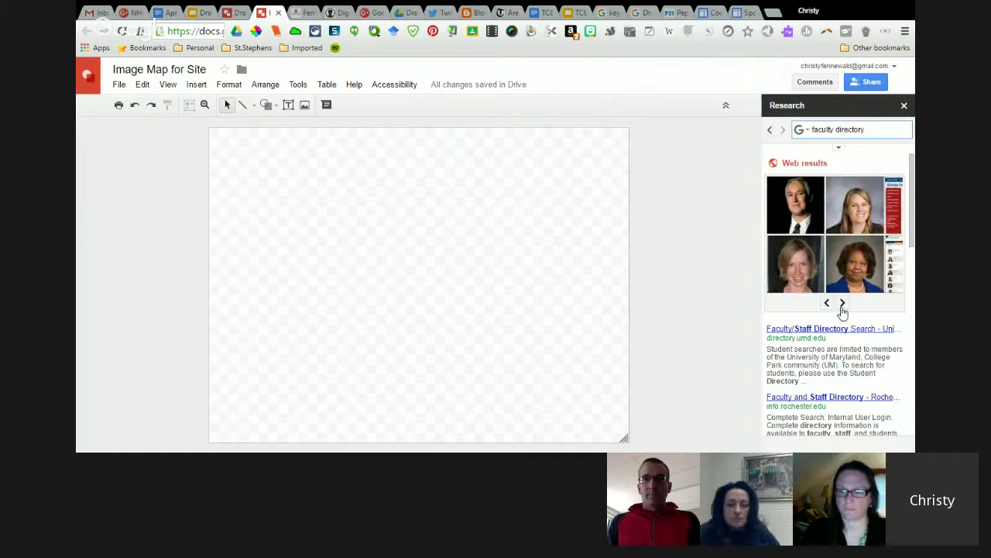
{"action": "left_click", "coordinate": [842, 302]}
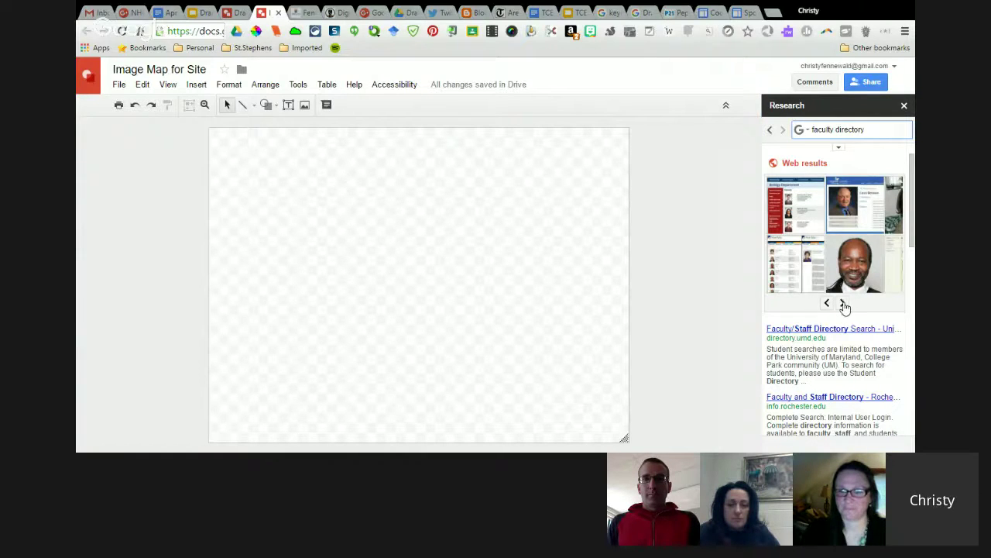
{"action": "left_click", "coordinate": [842, 302]}
{"action": "left_click", "coordinate": [843, 303]}
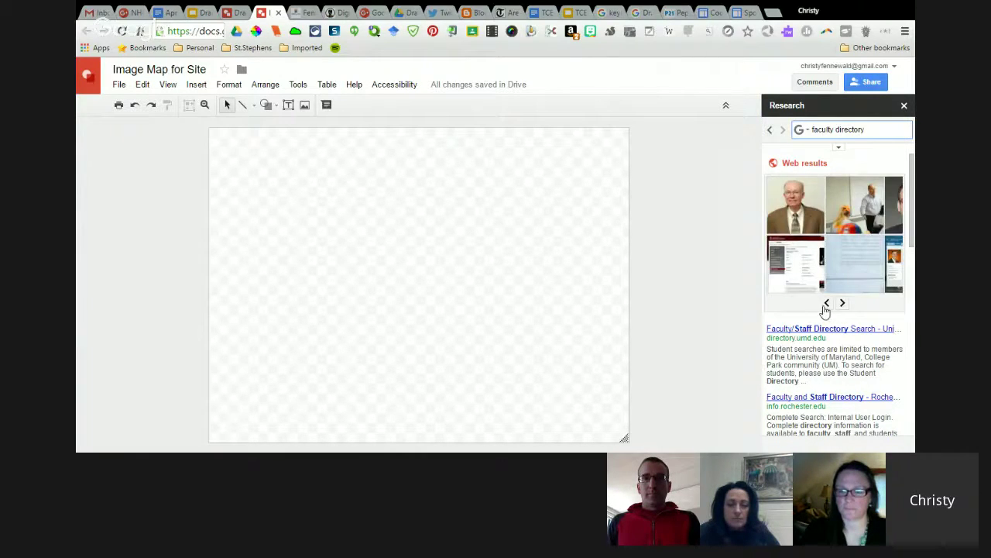
{"action": "left_click", "coordinate": [827, 303]}
Replace the query with 'staff directory' and run the search.
{"action": "left_click", "coordinate": [817, 129]}
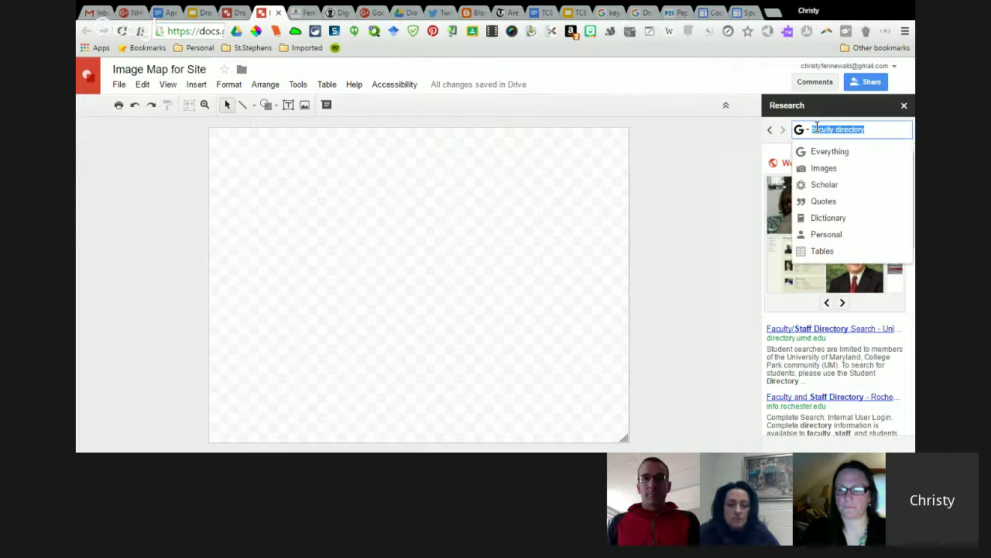
{"action": "type", "text": "staff director"}
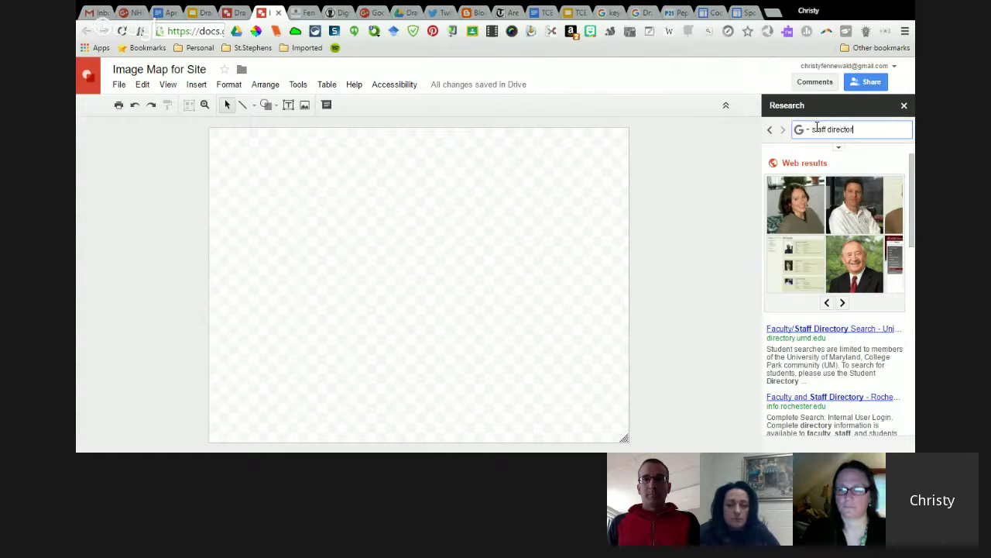
{"action": "type", "text": "y"}
{"action": "key", "text": "Return"}
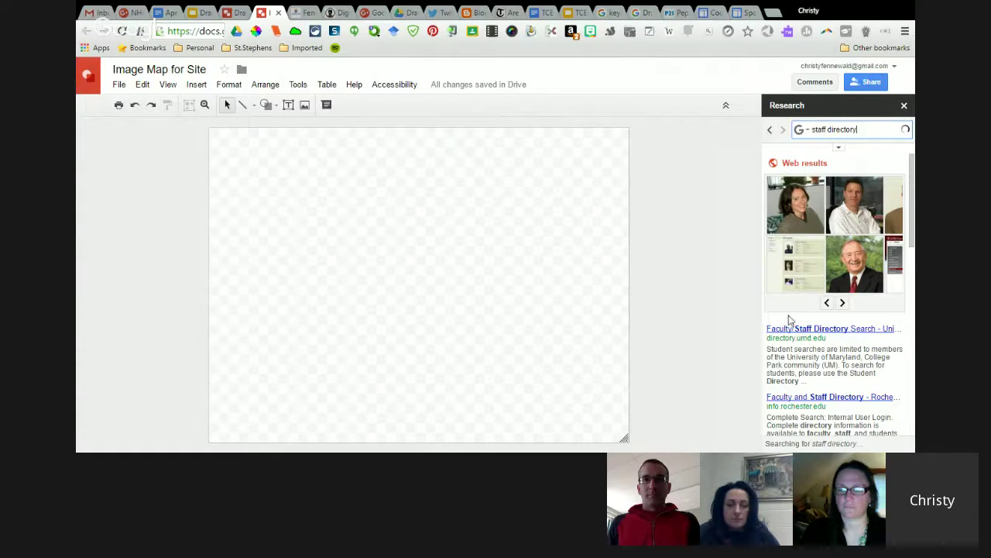
{"action": "mouse_move", "coordinate": [803, 304]}
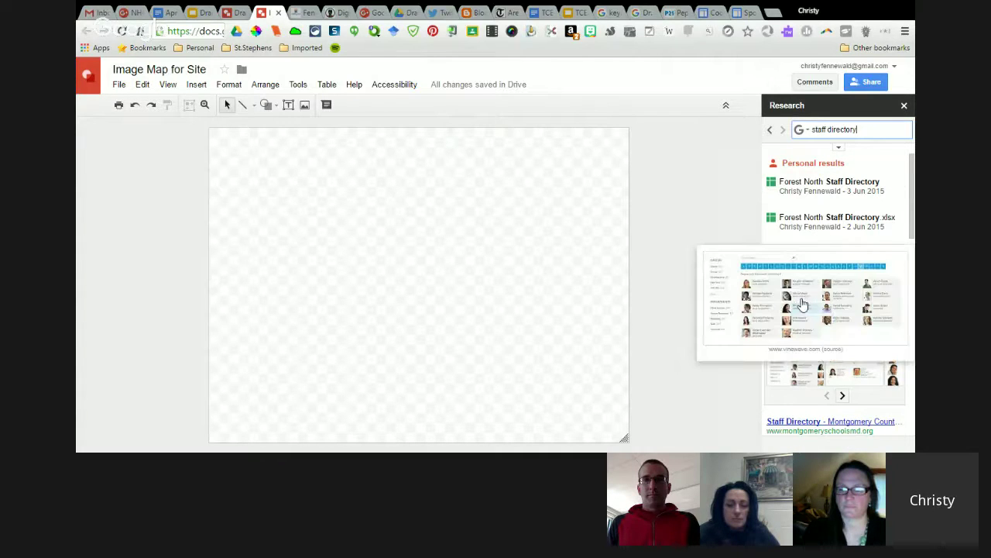
Page through the staff directory image results, then replace the query with a new photo search.
{"action": "left_click", "coordinate": [843, 396]}
{"action": "left_click", "coordinate": [843, 396]}
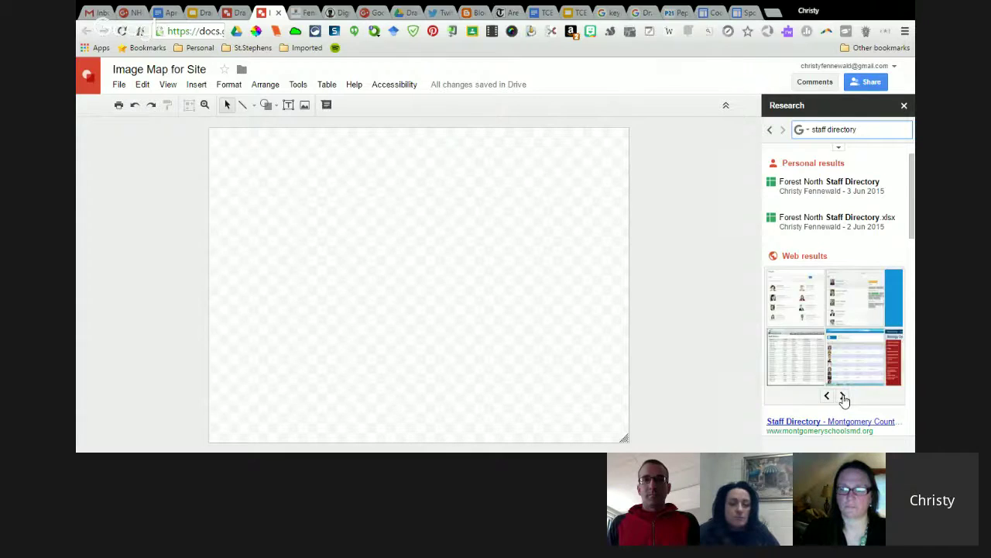
{"action": "left_click", "coordinate": [843, 396]}
{"action": "left_click", "coordinate": [843, 397]}
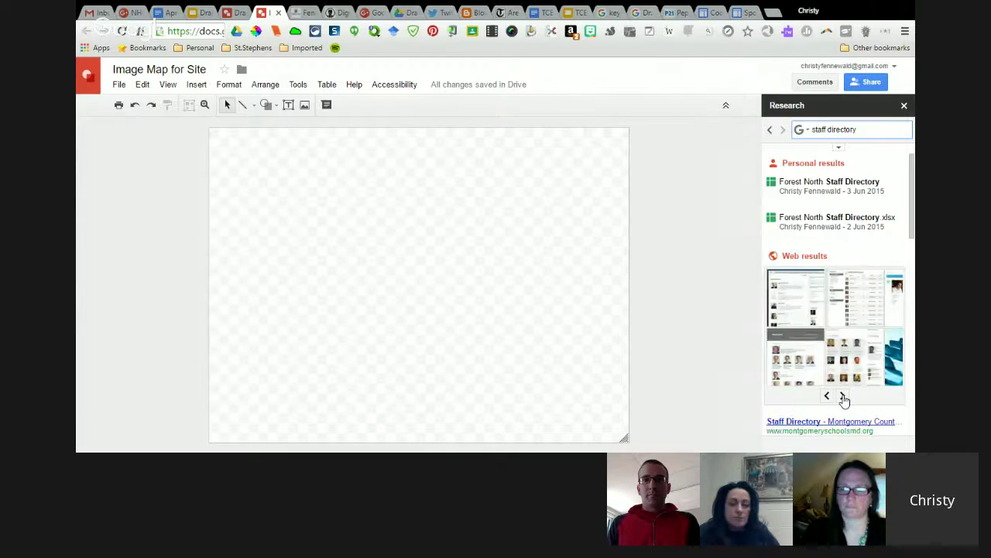
{"action": "left_click", "coordinate": [844, 397]}
{"action": "left_click", "coordinate": [843, 396]}
{"action": "left_click", "coordinate": [844, 396]}
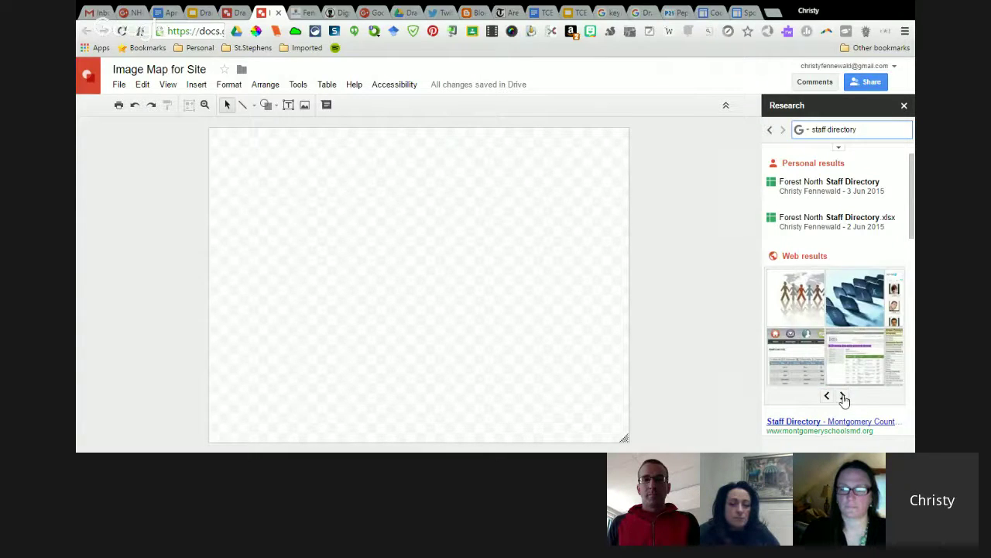
{"action": "left_click", "coordinate": [843, 397]}
{"action": "left_click", "coordinate": [843, 397]}
{"action": "left_click", "coordinate": [844, 397]}
{"action": "left_click", "coordinate": [844, 396]}
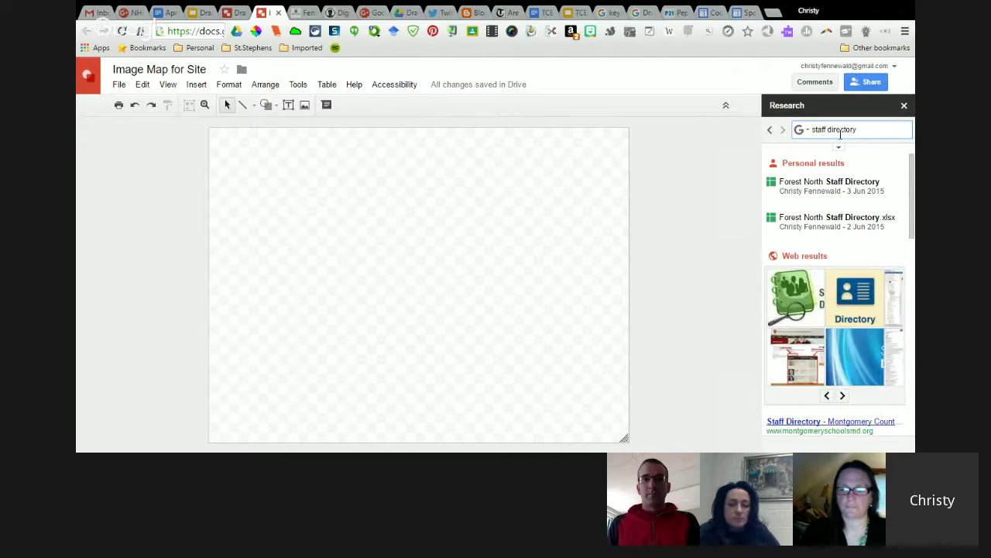
{"action": "triple_click", "coordinate": [871, 129]}
{"action": "type", "text": "art"}
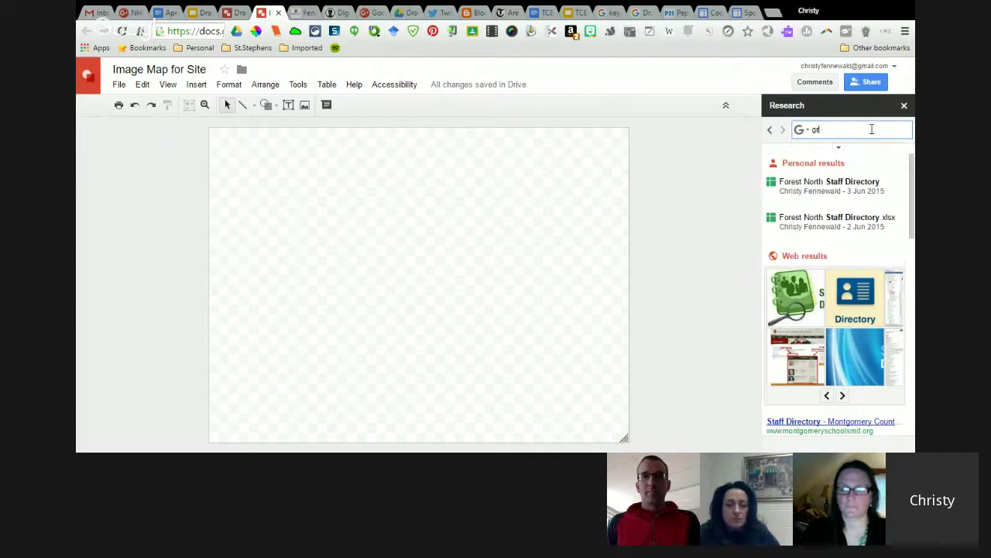
{"action": "type", "text": " photo"}
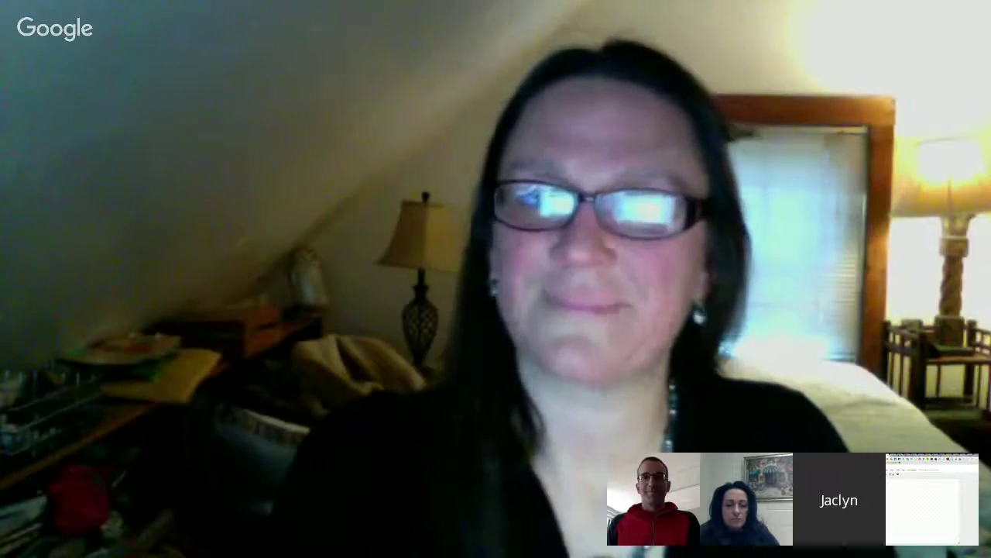
Run the group photo search, drag the photo onto the canvas, and delete the extra copy.
{"action": "left_click", "coordinate": [908, 129]}
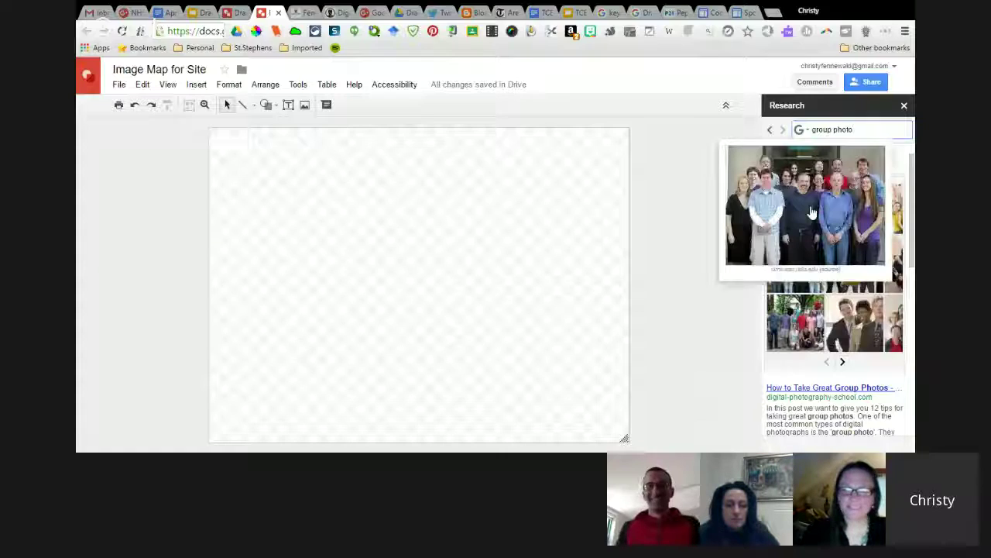
{"action": "left_click_drag", "start_coordinate": [809, 214], "coordinate": [373, 229]}
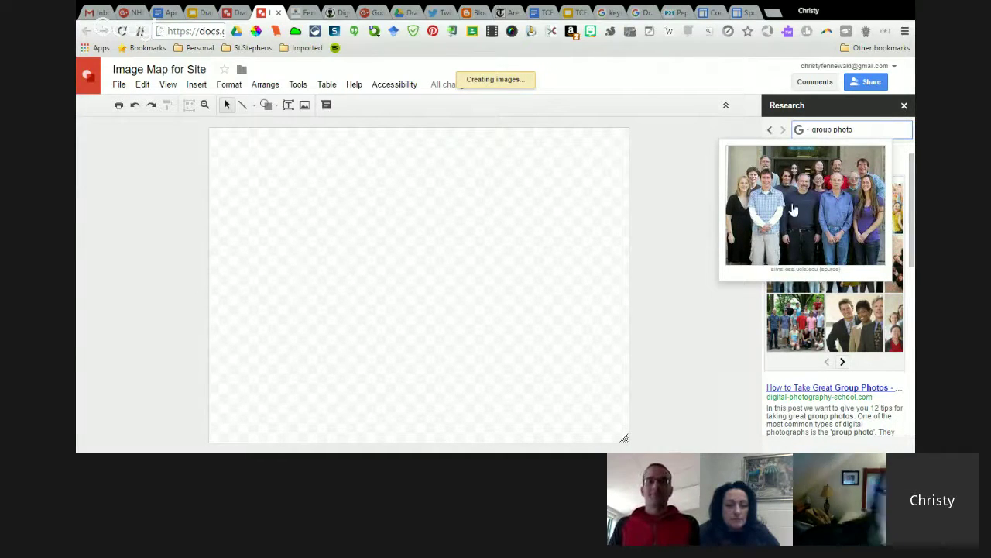
{"action": "left_click_drag", "start_coordinate": [794, 209], "coordinate": [740, 205]}
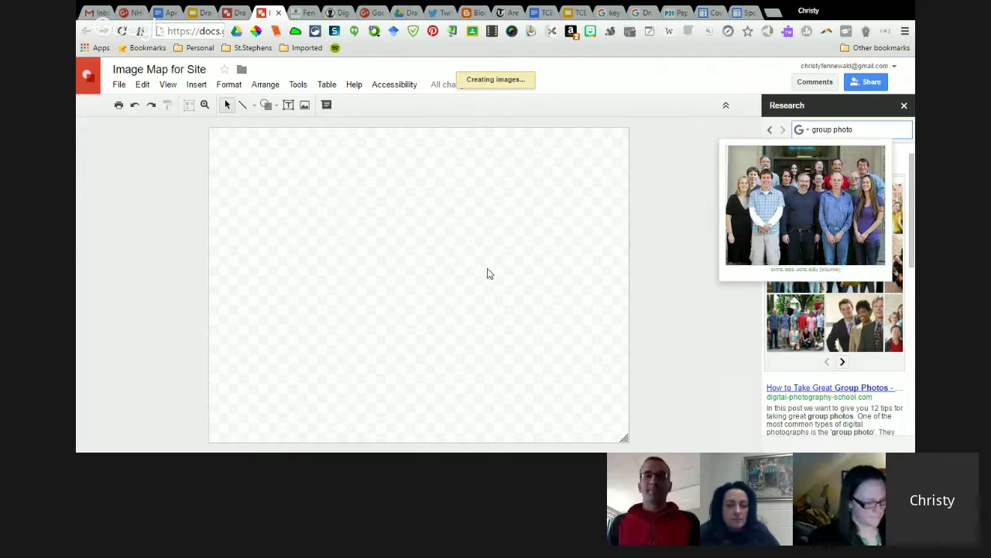
{"action": "left_click_drag", "start_coordinate": [609, 271], "coordinate": [609, 271]}
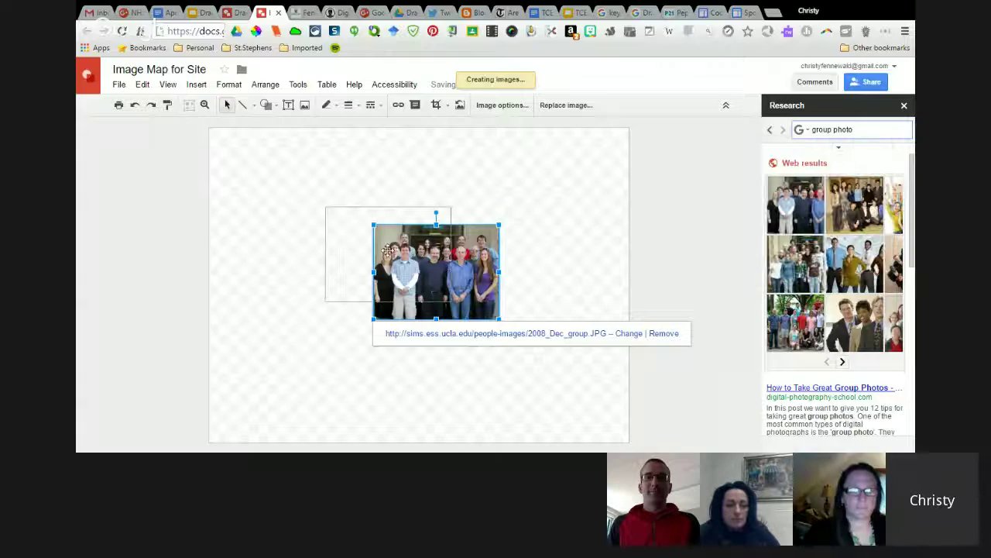
{"action": "left_click_drag", "start_coordinate": [387, 250], "coordinate": [284, 191]}
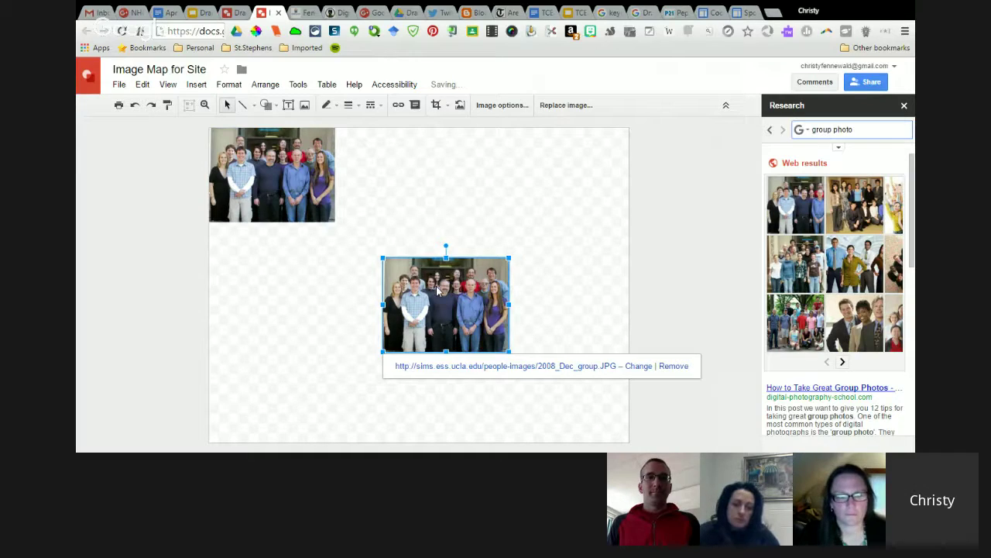
{"action": "key", "text": "Delete"}
Move the remaining photo to the top-left and enlarge it to fill most of the canvas.
{"action": "left_click", "coordinate": [310, 207]}
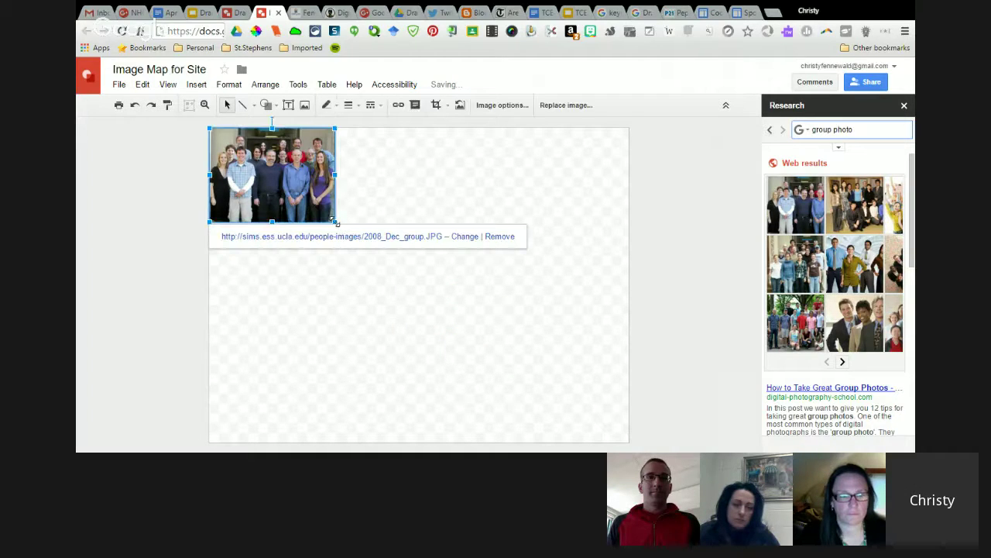
{"action": "left_click_drag", "start_coordinate": [335, 223], "coordinate": [601, 352]}
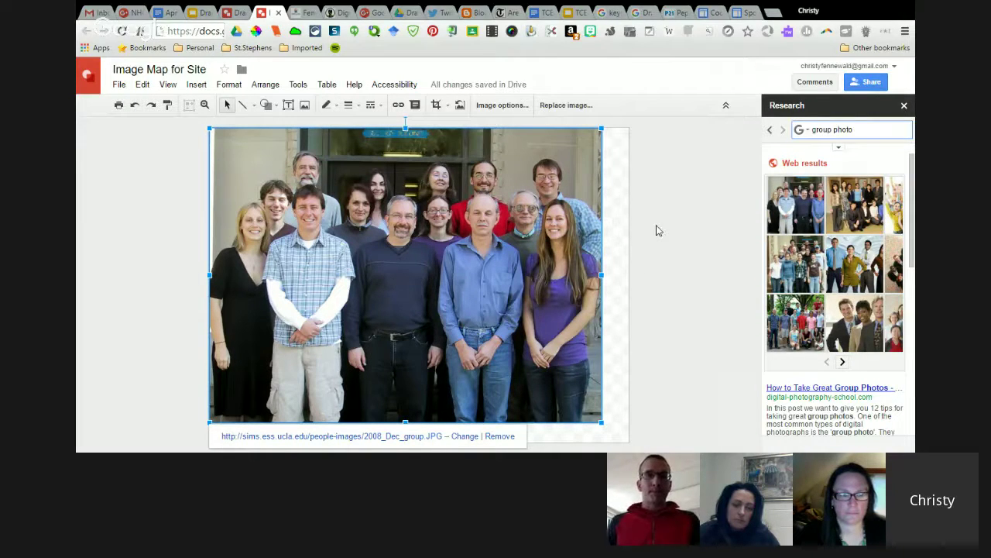
{"action": "left_click", "coordinate": [132, 192]}
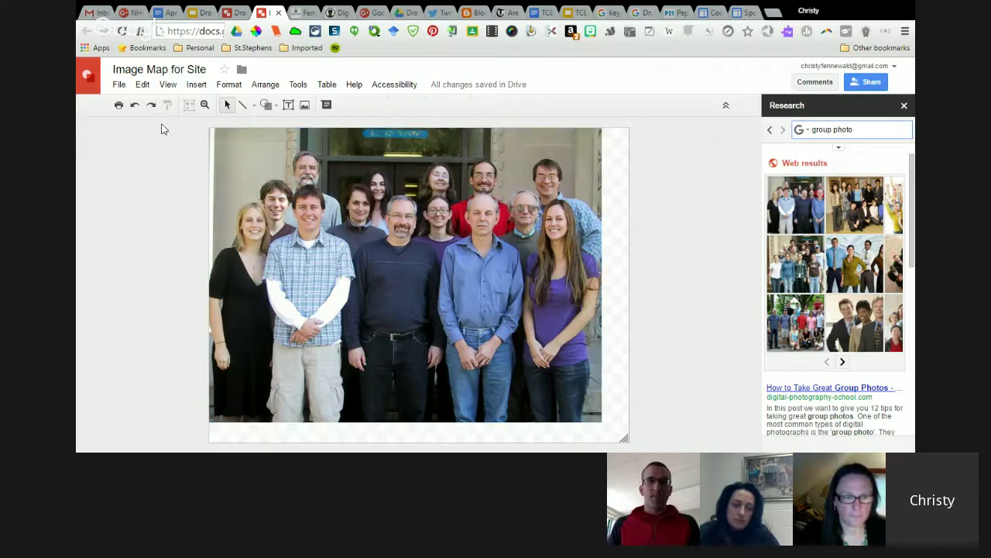
{"action": "left_click", "coordinate": [266, 105]}
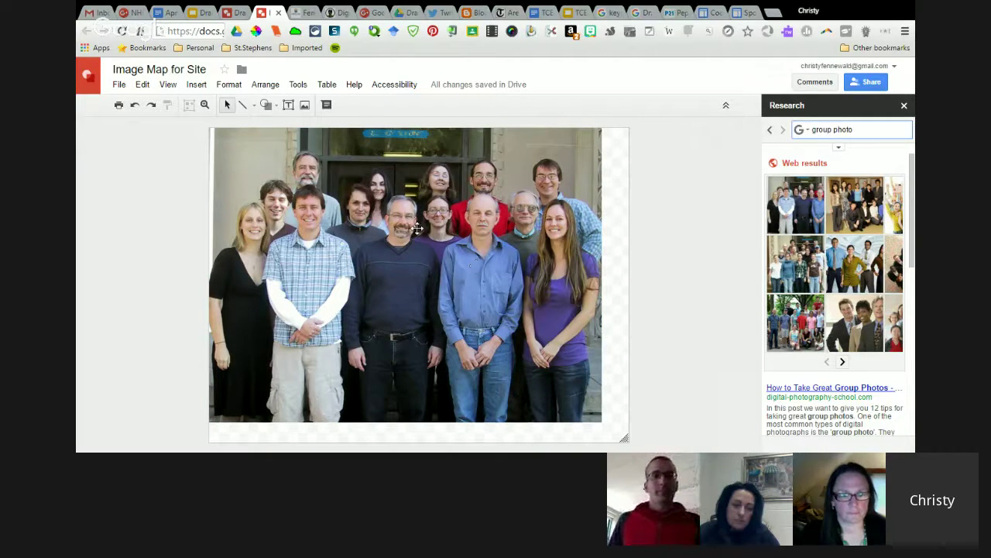
{"action": "left_click", "coordinate": [273, 105]}
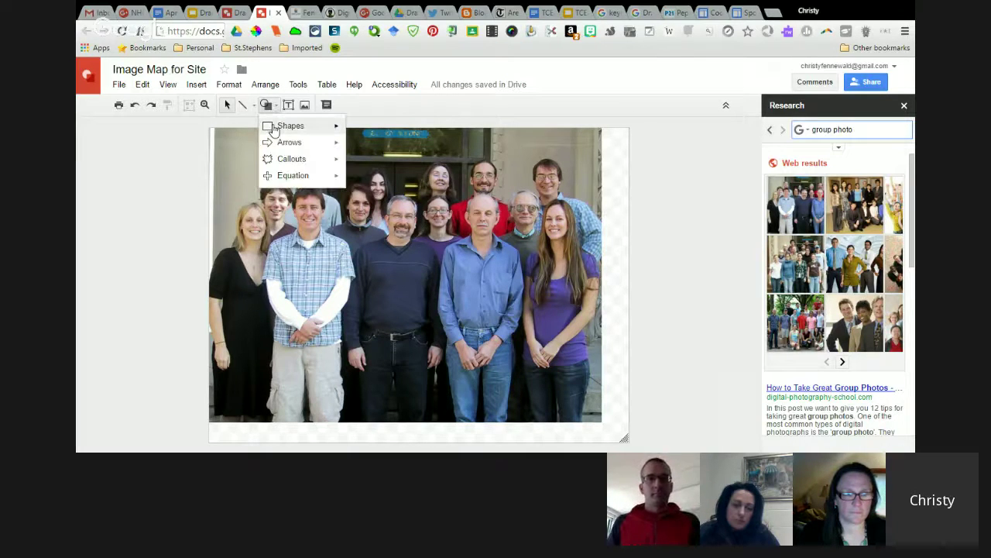
{"action": "mouse_move", "coordinate": [313, 128]}
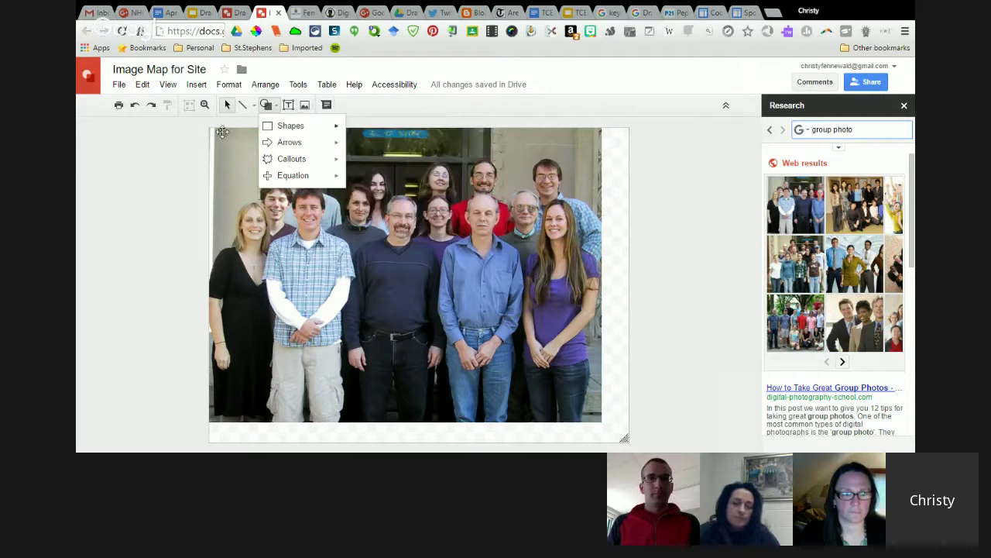
Draw an oval over the face of the man in the blue shirt at the photo's centre.
{"action": "left_click", "coordinate": [152, 202]}
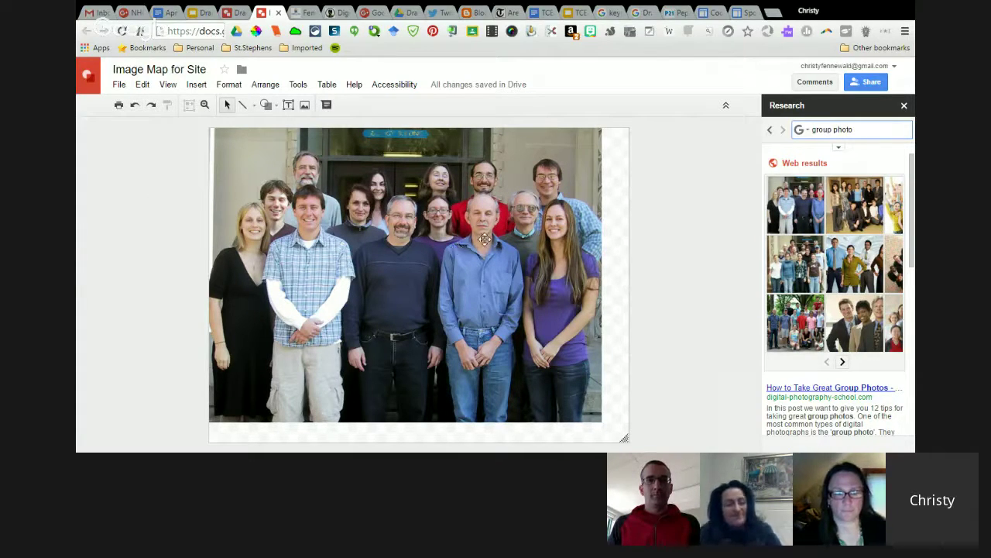
{"action": "left_click", "coordinate": [265, 105]}
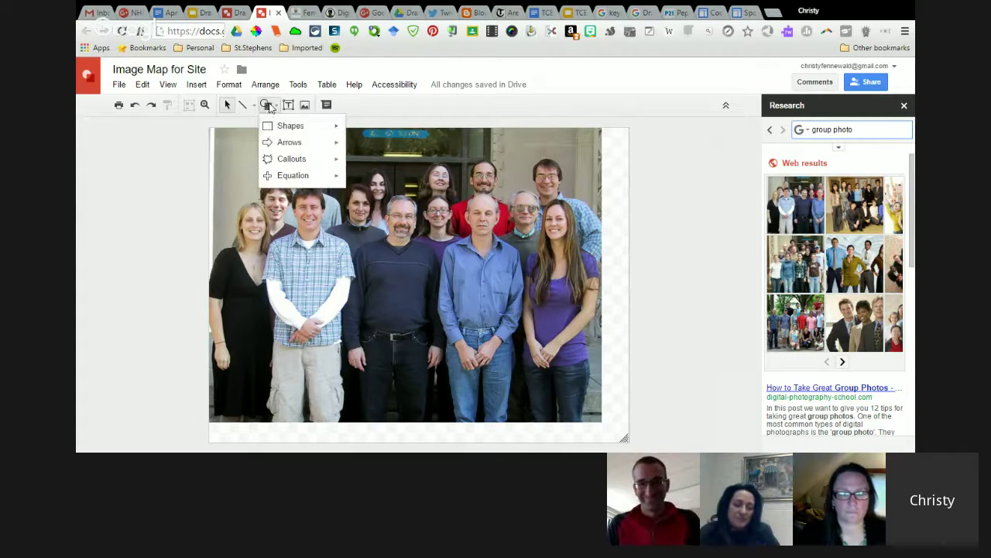
{"action": "mouse_move", "coordinate": [329, 128]}
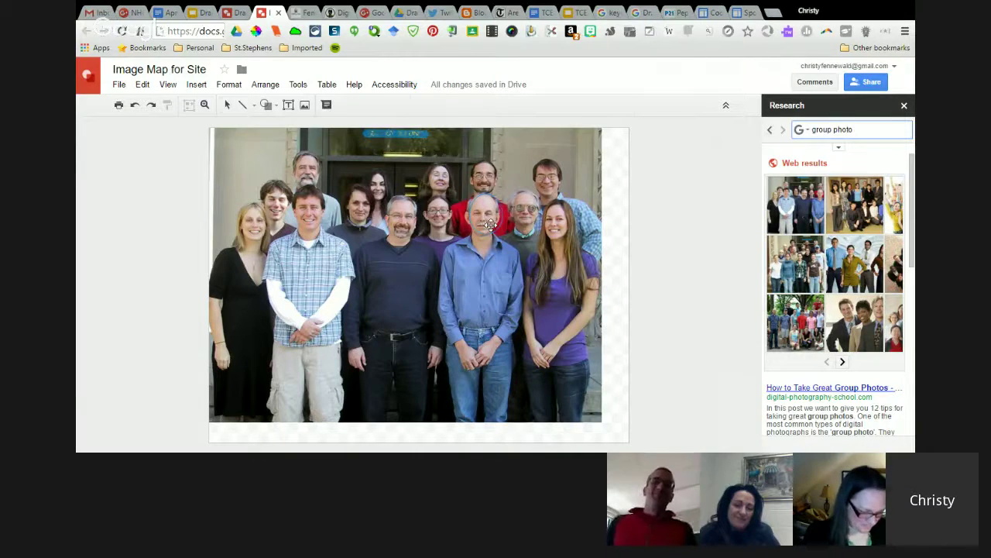
{"action": "left_click_drag", "start_coordinate": [502, 234], "coordinate": [469, 183]}
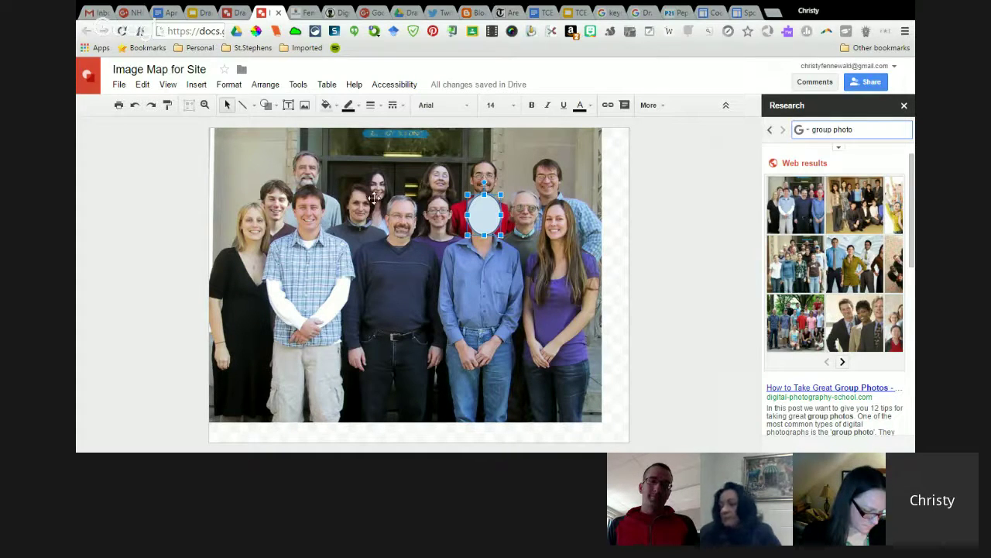
{"action": "left_click", "coordinate": [608, 105]}
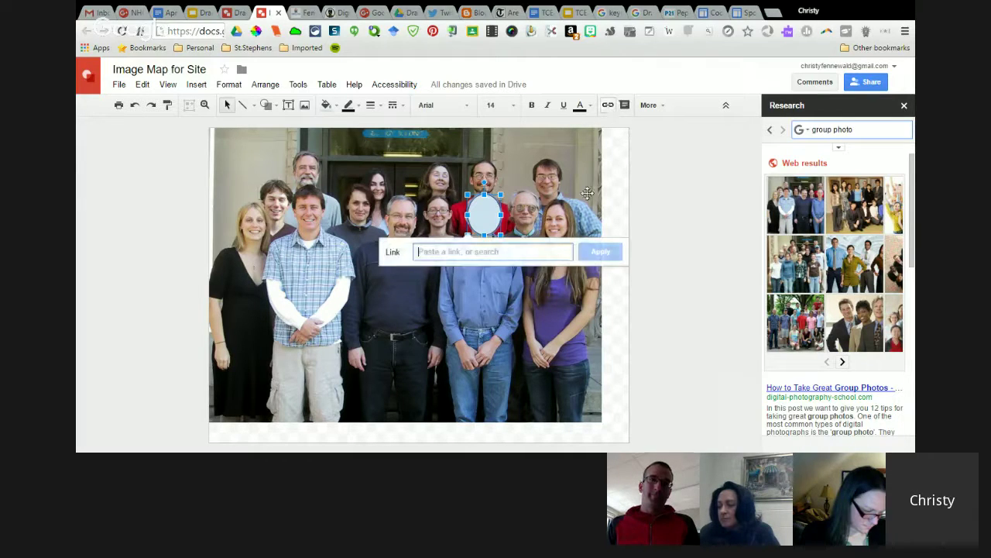
{"action": "type", "text": "frog"}
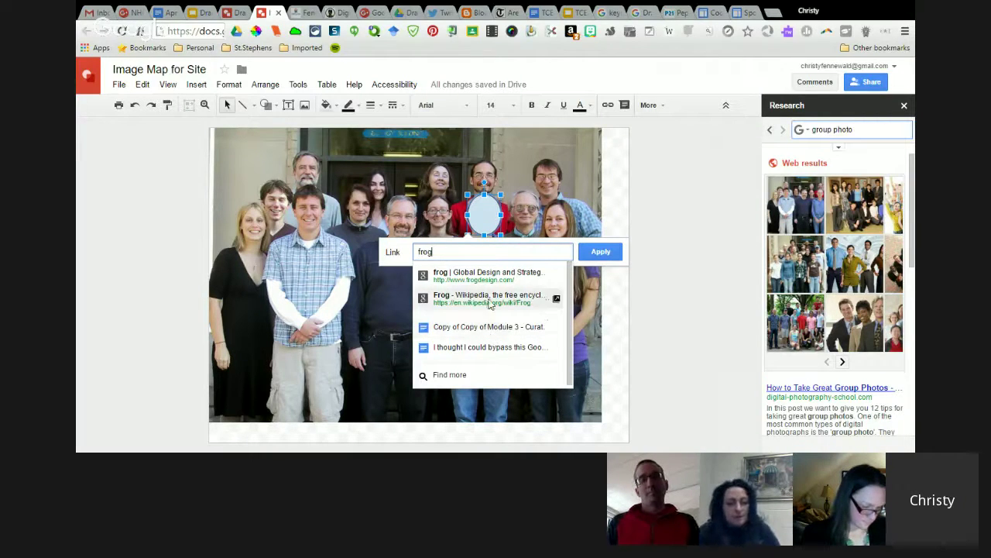
{"action": "left_click", "coordinate": [517, 276]}
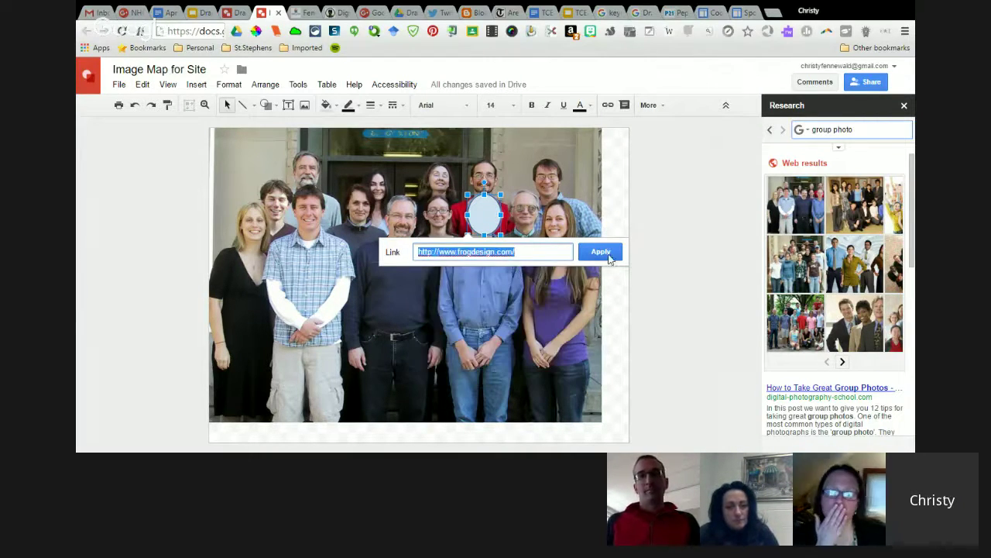
{"action": "left_click", "coordinate": [608, 257]}
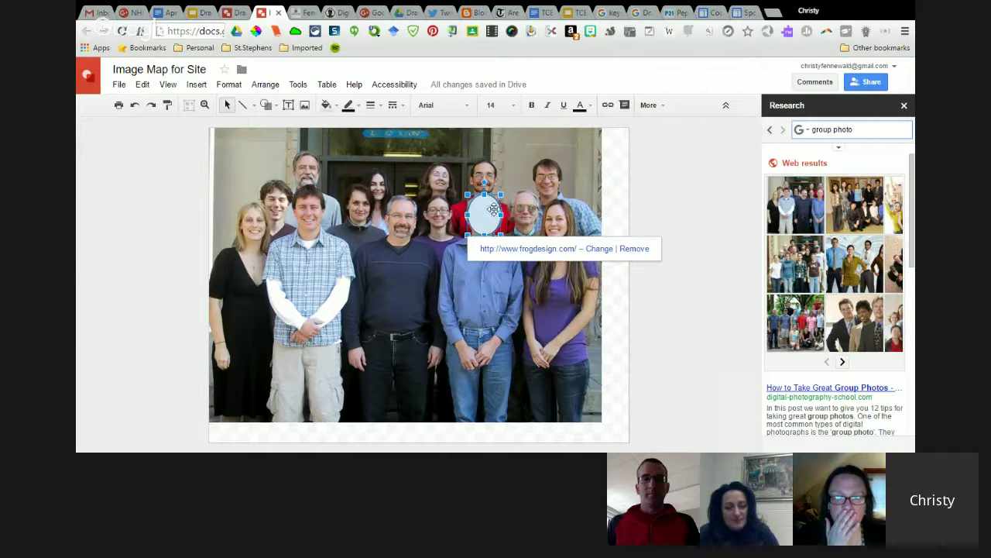
Make the ellipse's fill colour and outline colour transparent.
{"action": "left_click", "coordinate": [328, 105]}
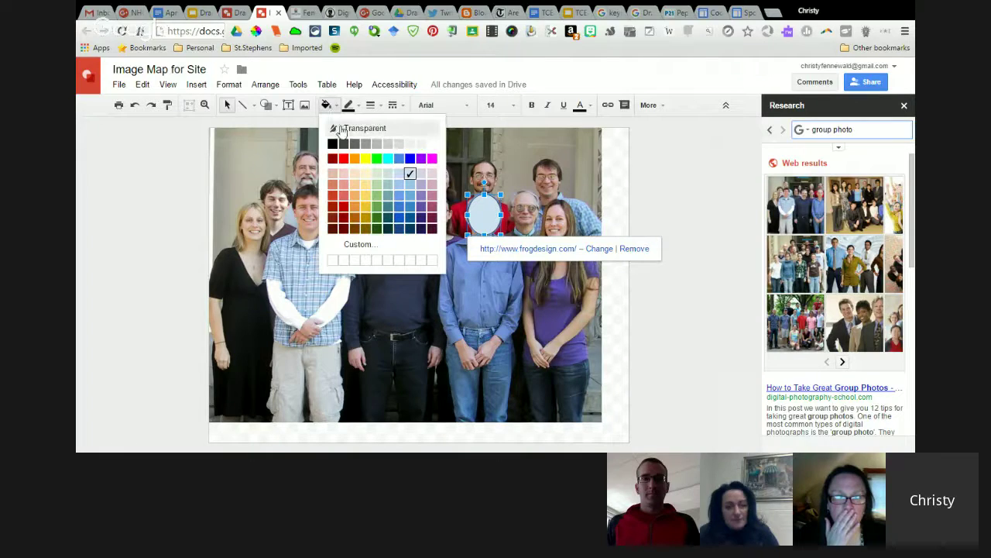
{"action": "left_click", "coordinate": [343, 130]}
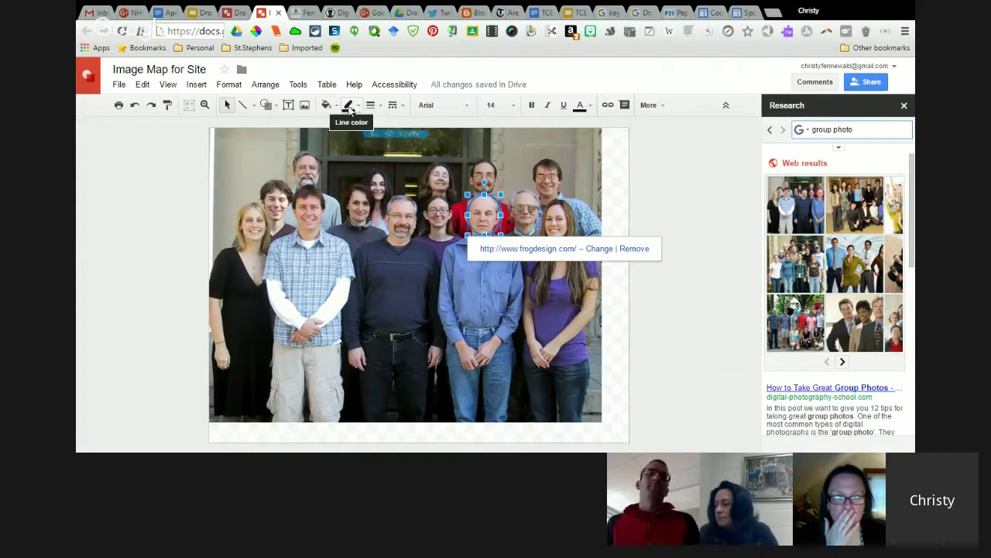
{"action": "left_click", "coordinate": [348, 107]}
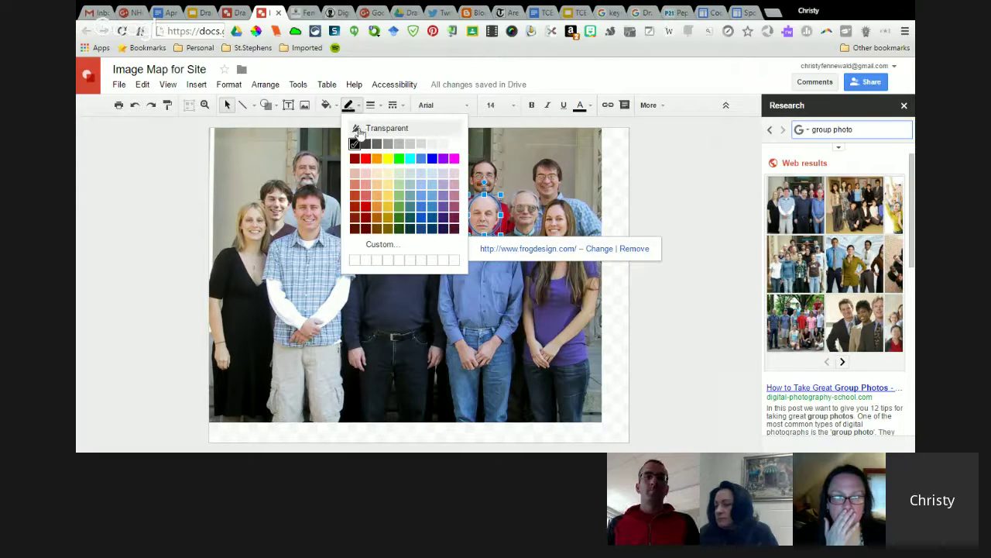
{"action": "left_click", "coordinate": [361, 129]}
{"action": "left_click", "coordinate": [679, 197]}
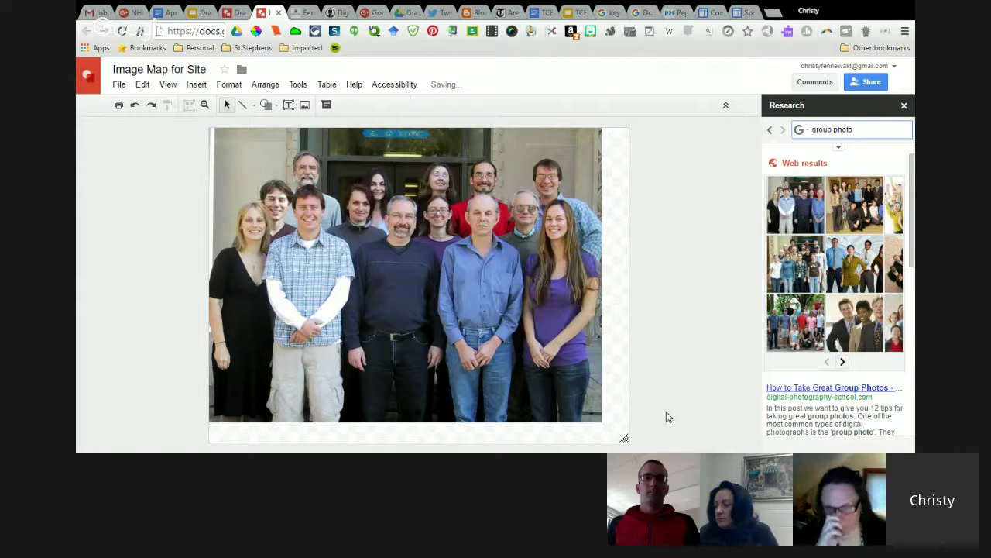
Copy the invisible linked ellipse and paste a duplicate.
{"action": "left_click", "coordinate": [477, 211]}
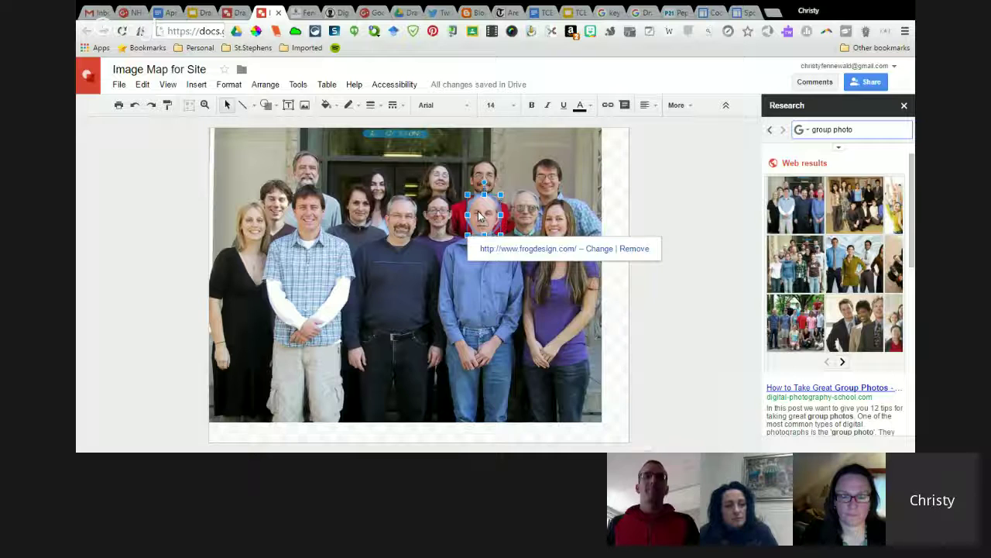
{"action": "right_click", "coordinate": [478, 210]}
{"action": "left_click", "coordinate": [503, 236]}
{"action": "right_click", "coordinate": [479, 211]}
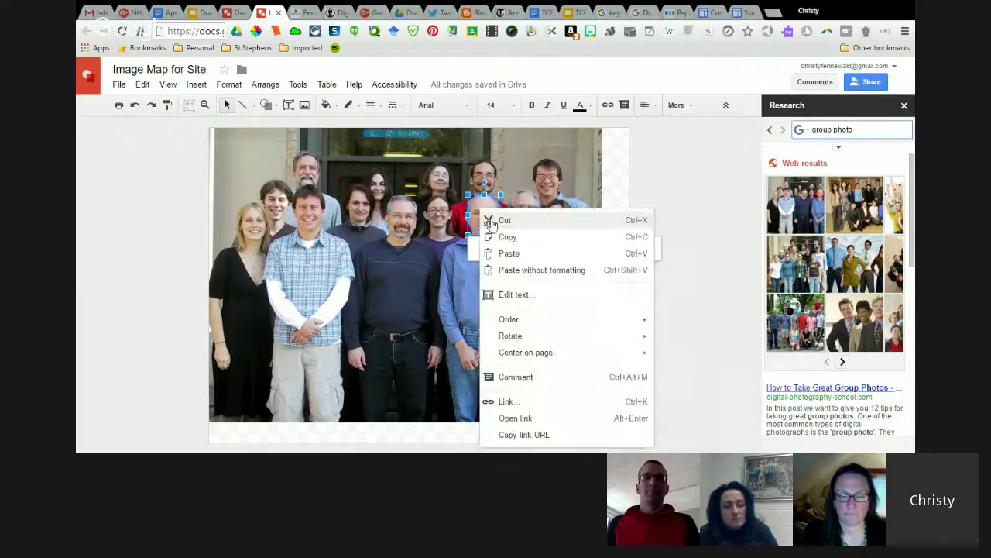
{"action": "left_click", "coordinate": [509, 253]}
Move the copy onto the dark-sweater man's face and relink it to the Fennovation Google Site.
{"action": "left_click_drag", "start_coordinate": [491, 223], "coordinate": [401, 219]}
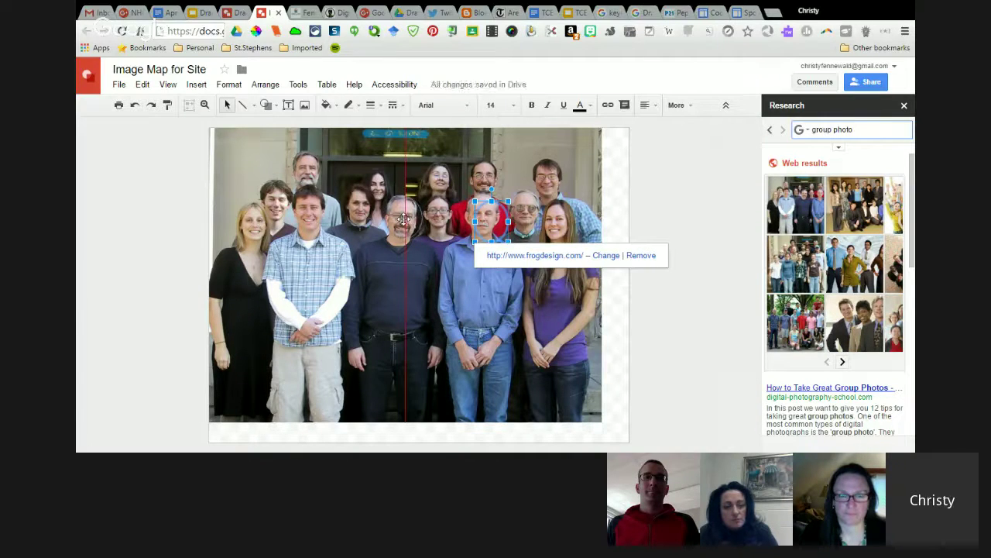
{"action": "left_click", "coordinate": [518, 250]}
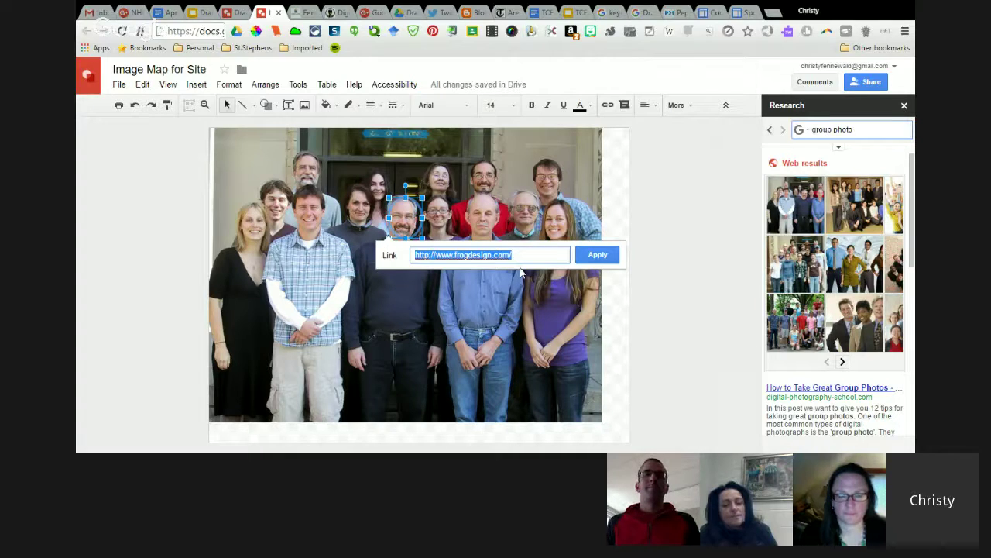
{"action": "type", "text": "fenno"}
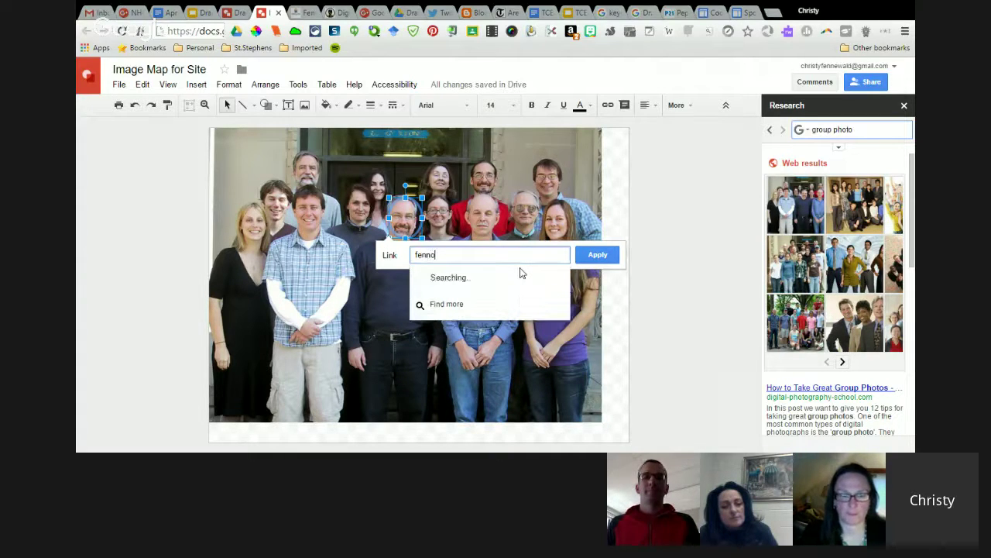
{"action": "type", "text": "vation"}
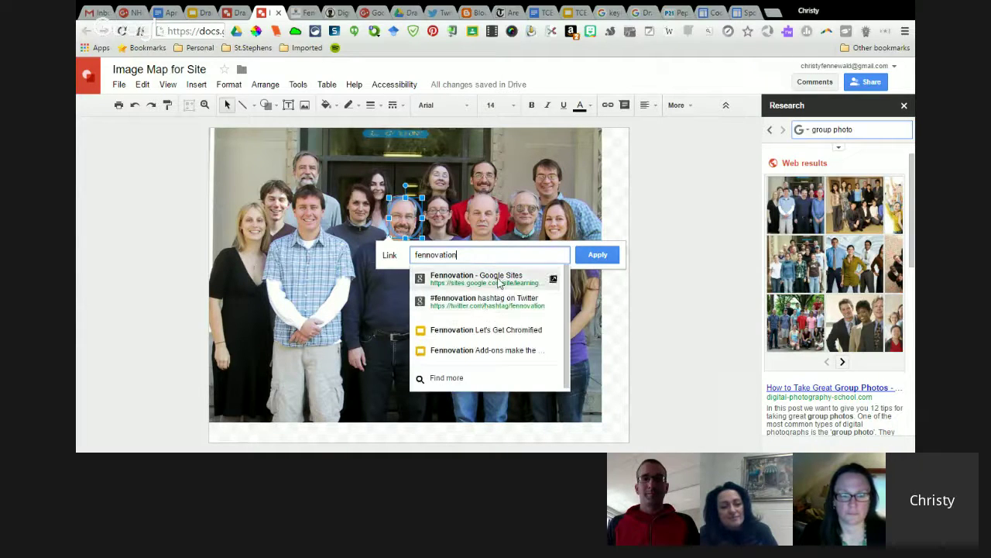
{"action": "left_click", "coordinate": [499, 282]}
{"action": "left_click", "coordinate": [593, 260]}
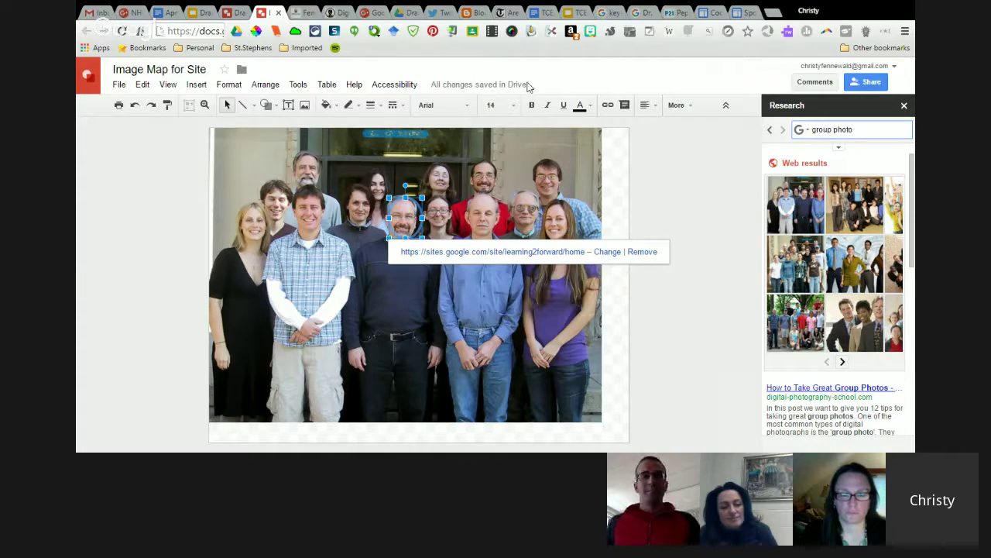
{"action": "left_click", "coordinate": [773, 14]}
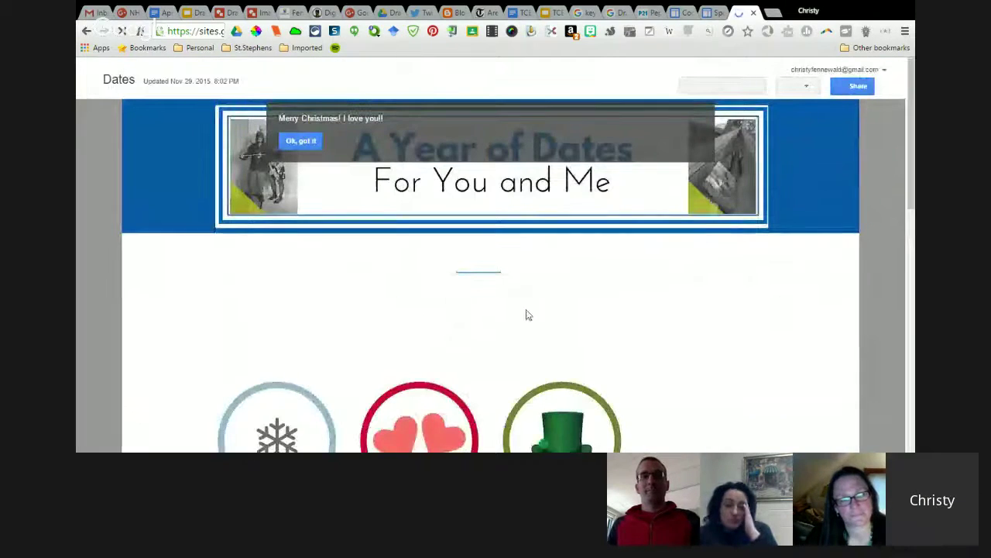
Open the Appsutest site's Home page from the My Sites list.
{"action": "left_click", "coordinate": [209, 31]}
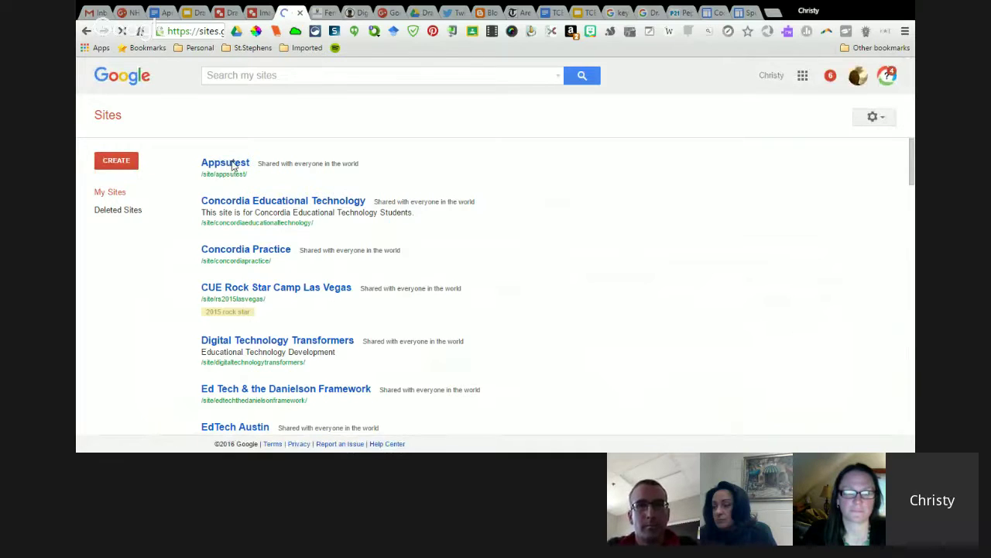
{"action": "left_click", "coordinate": [237, 164]}
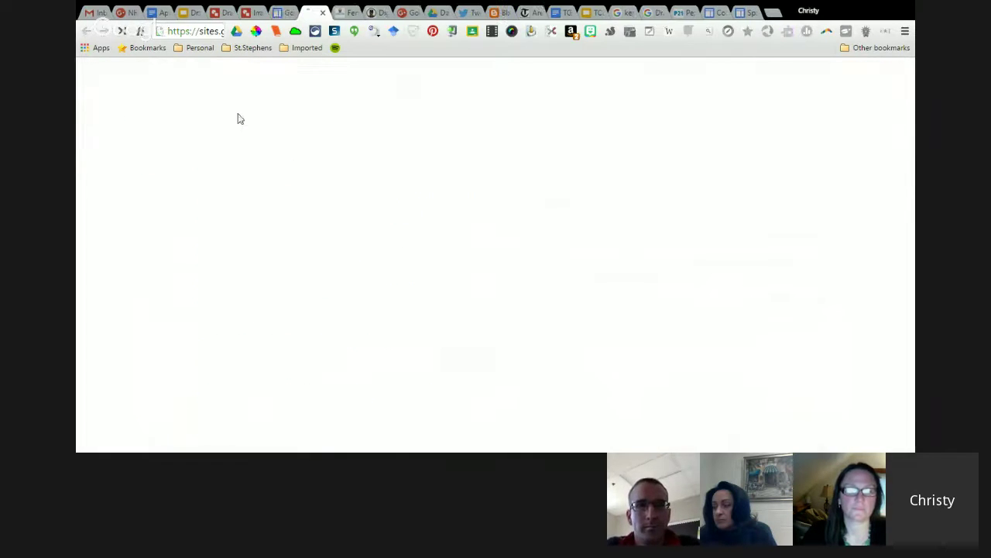
{"action": "left_click", "coordinate": [280, 11]}
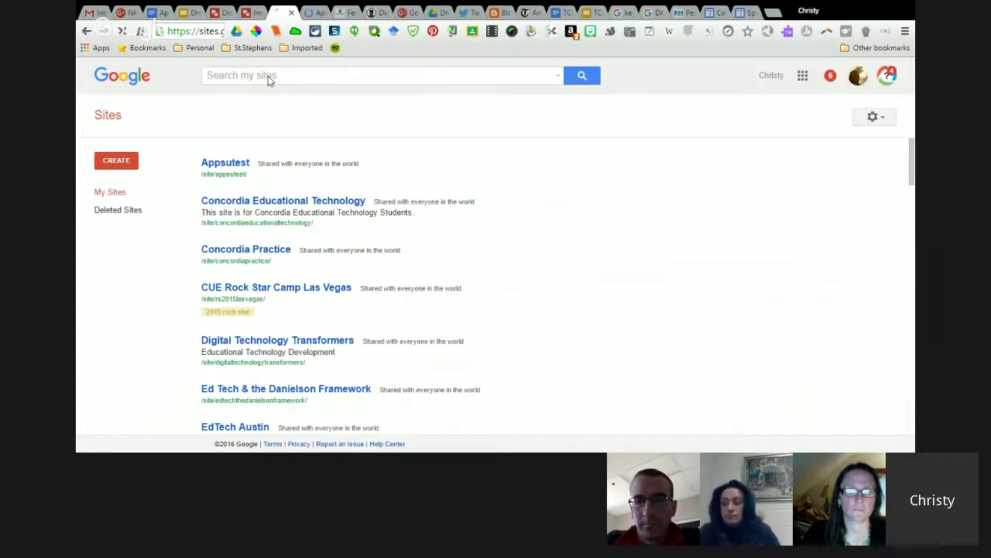
{"action": "key", "text": "ctrl+w"}
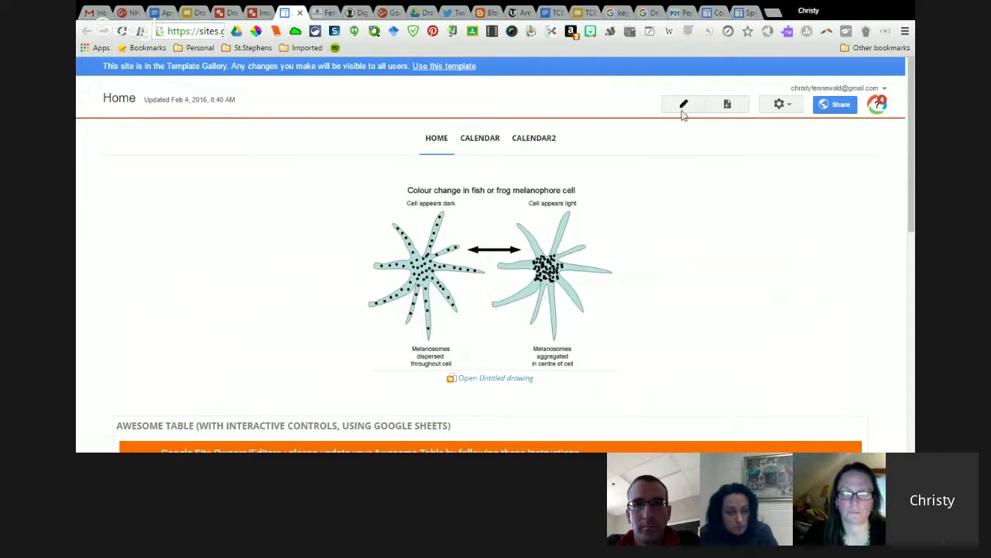
Edit the Home page and insert the Image Map for Site drawing from Drive.
{"action": "left_click", "coordinate": [683, 111]}
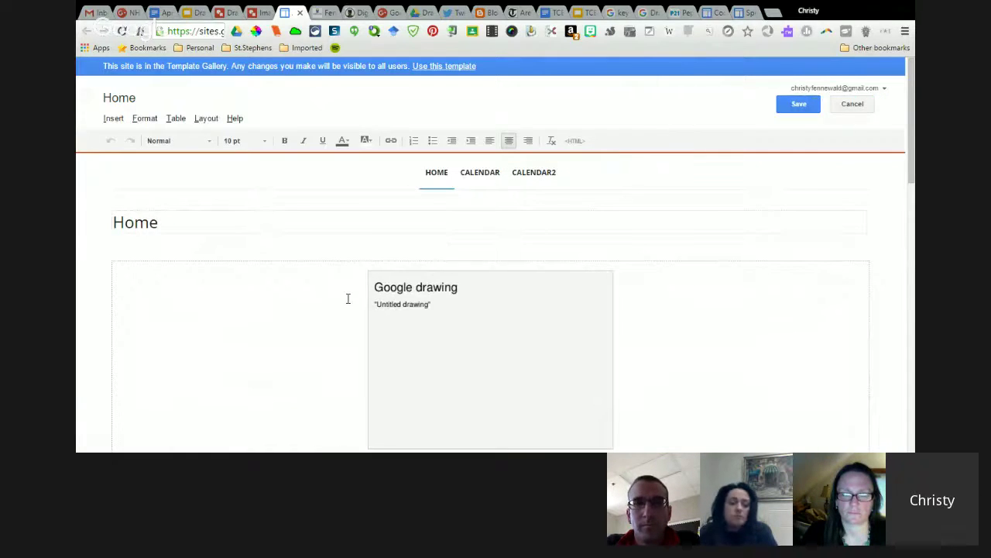
{"action": "left_click", "coordinate": [356, 299]}
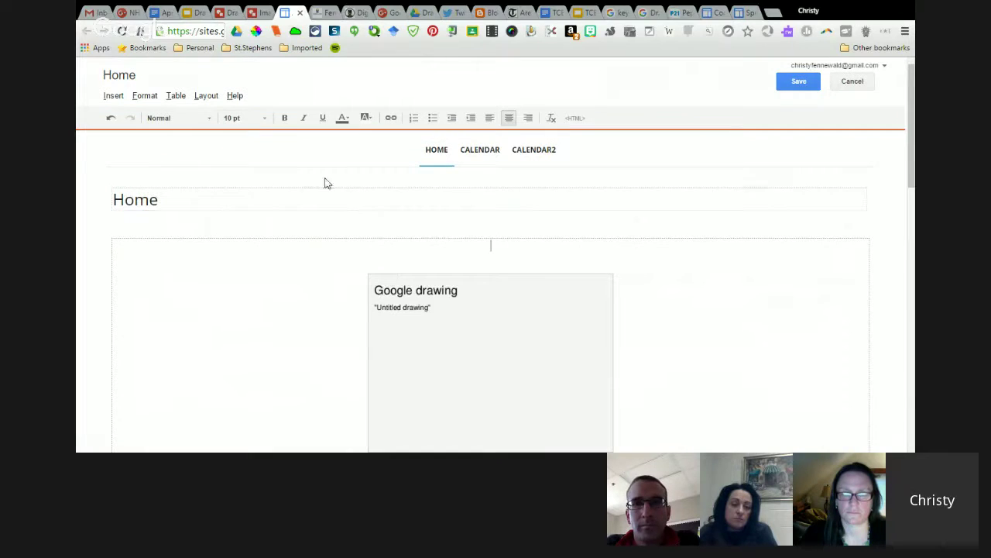
{"action": "left_click", "coordinate": [113, 96]}
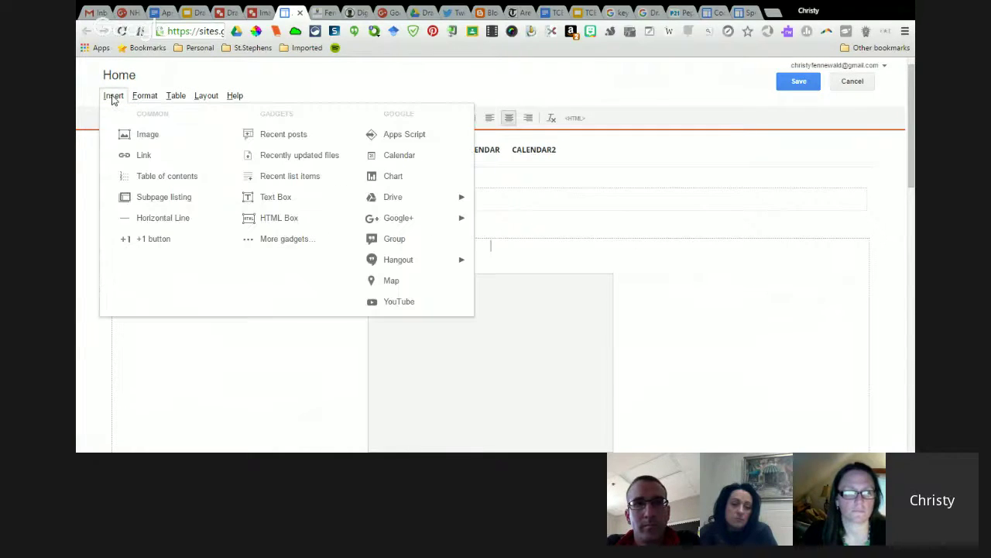
{"action": "mouse_move", "coordinate": [416, 203]}
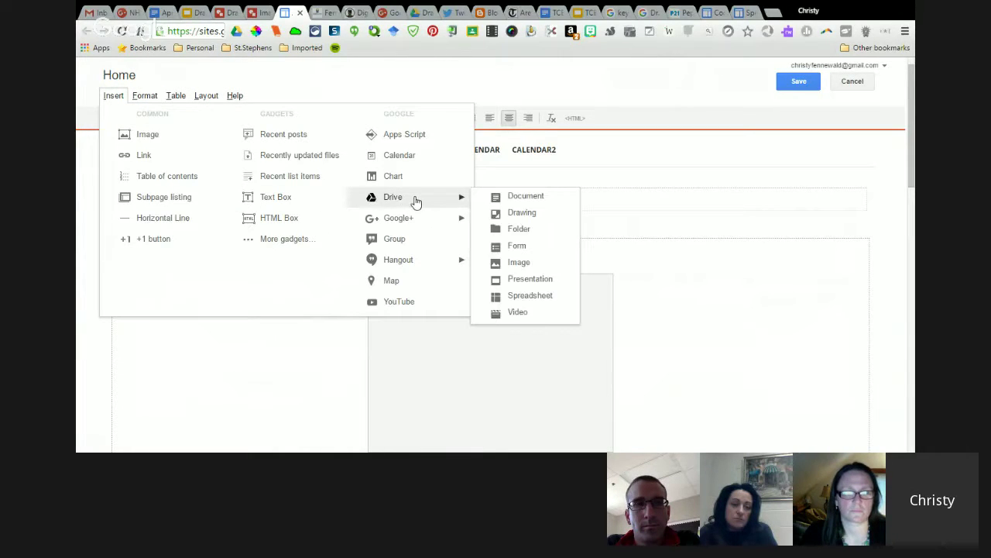
{"action": "left_click", "coordinate": [523, 213]}
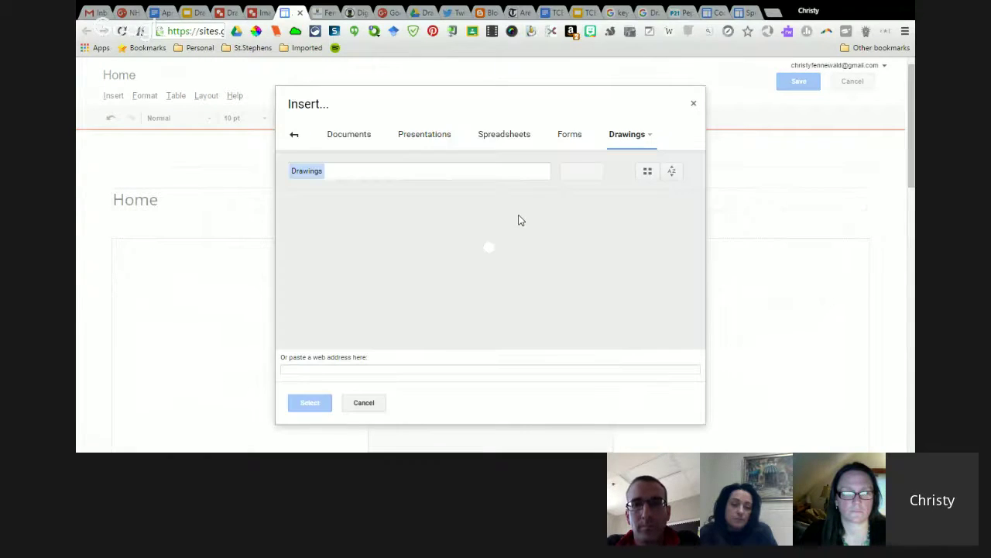
{"action": "left_click", "coordinate": [364, 238]}
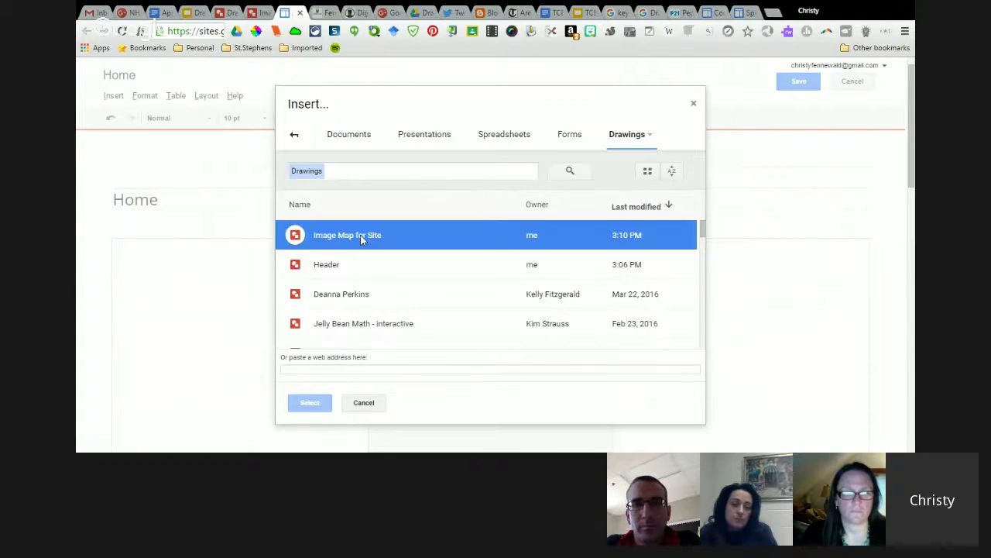
{"action": "left_click", "coordinate": [317, 400]}
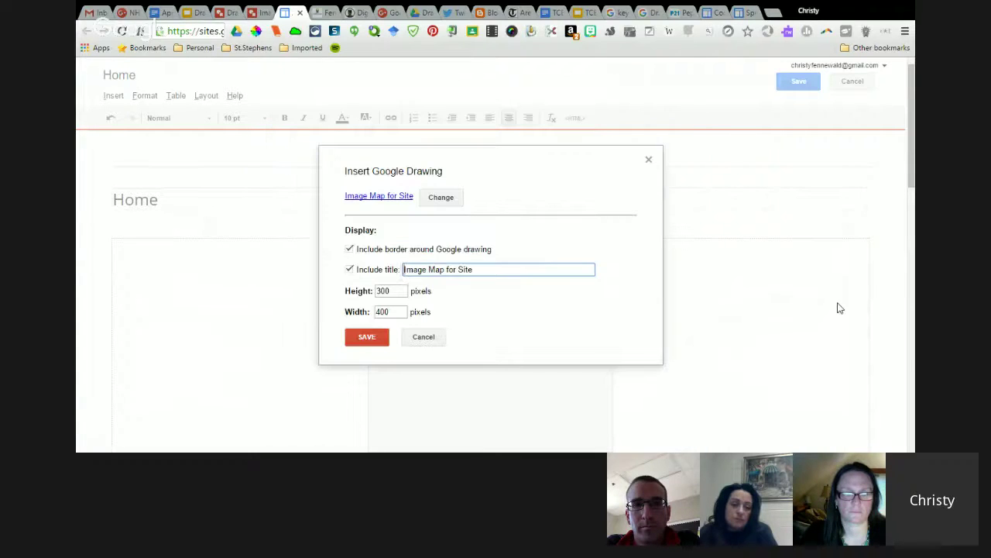
Embed the drawing without a title and centre it on the page.
{"action": "left_click", "coordinate": [349, 270]}
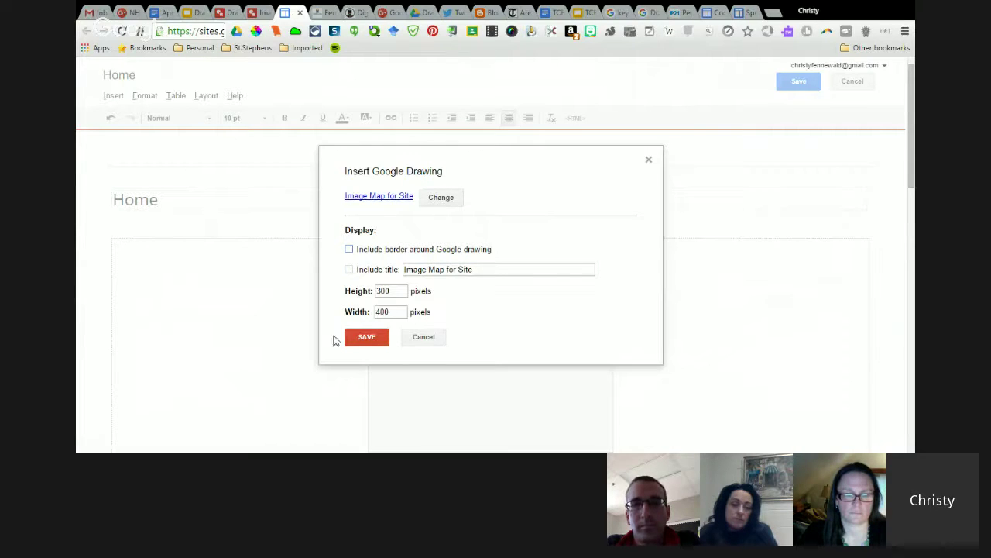
{"action": "left_click", "coordinate": [372, 339]}
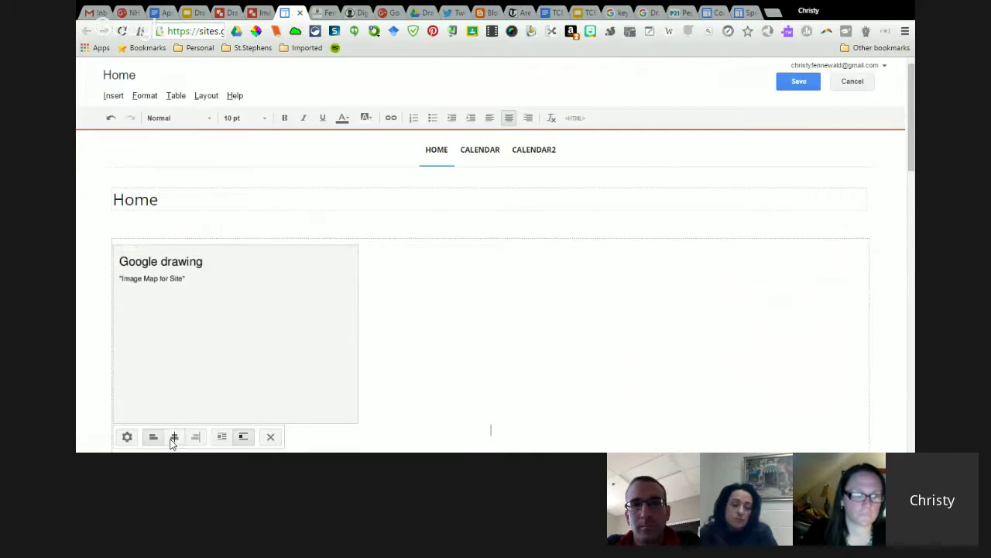
{"action": "left_click", "coordinate": [174, 438]}
Save the Home page, test the photo's frogdesign.com link, and return to the drawing.
{"action": "left_click", "coordinate": [798, 83]}
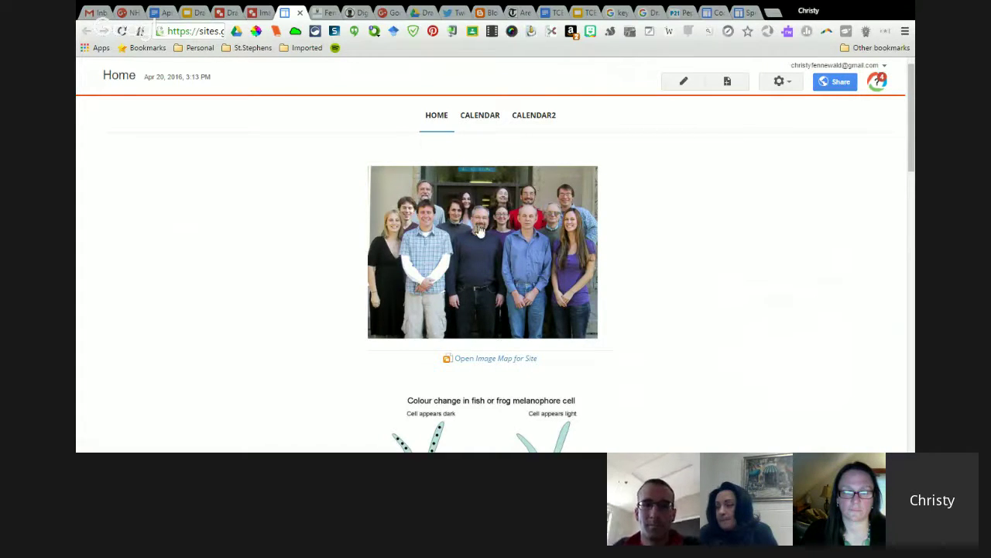
{"action": "left_click", "coordinate": [526, 227]}
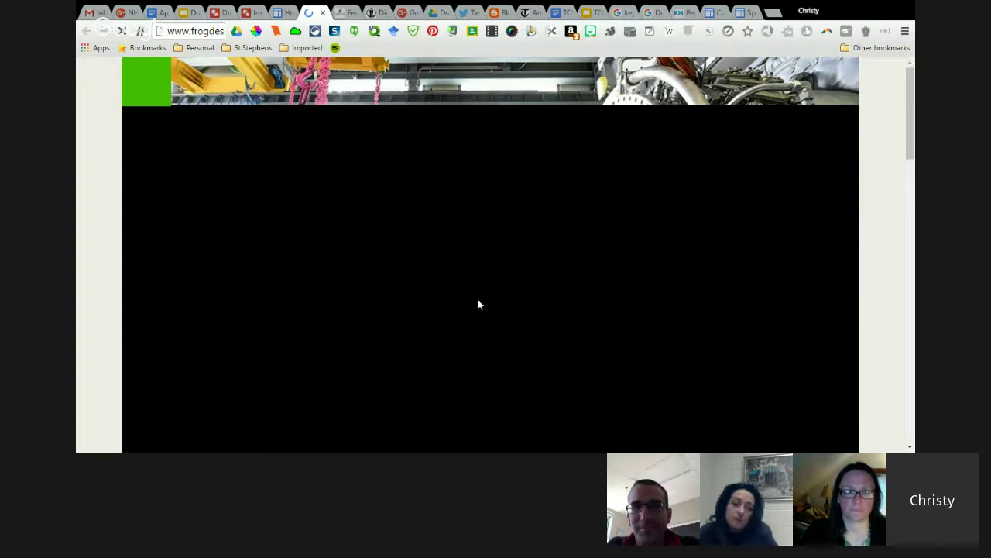
{"action": "key", "text": "ctrl+w"}
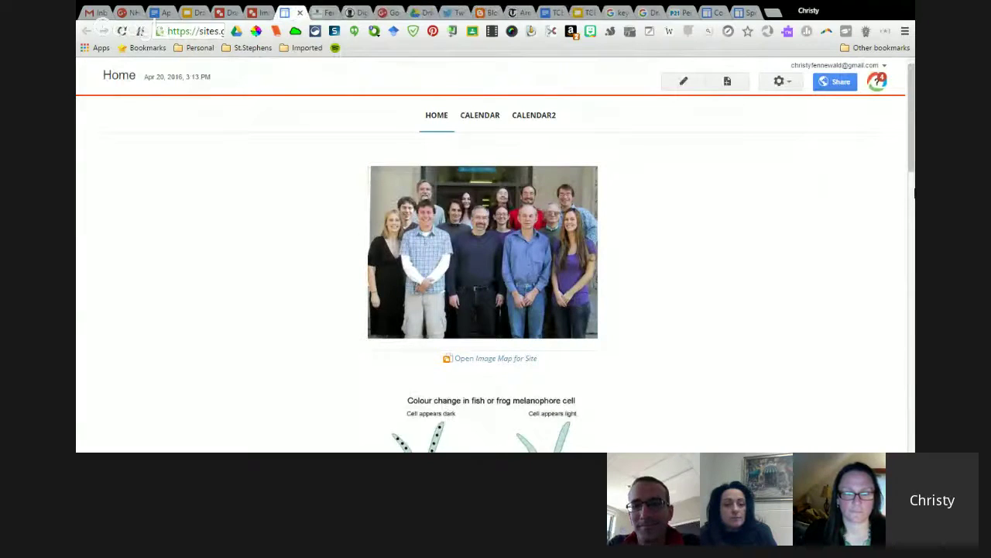
{"action": "left_click", "coordinate": [255, 12]}
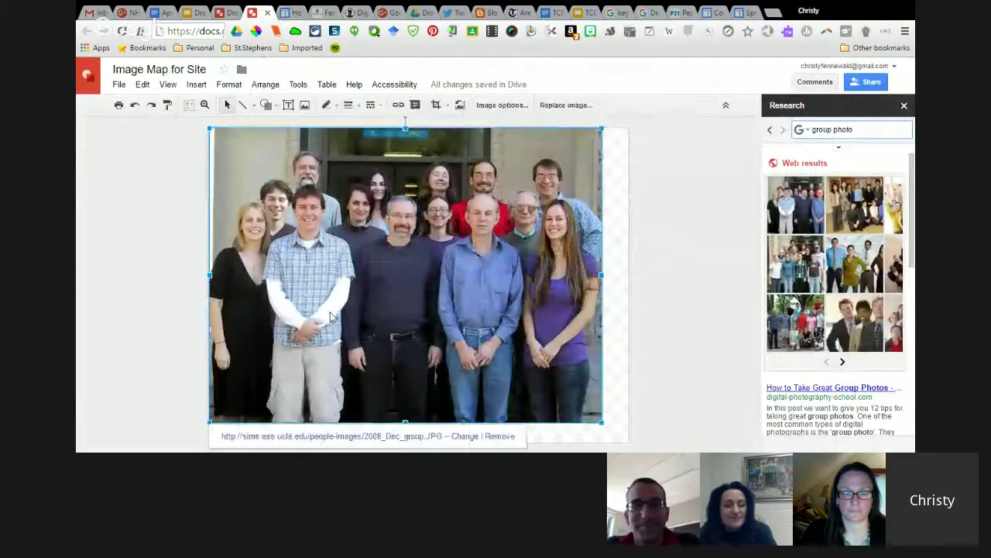
Delete the group photo from the canvas, toggling undo and redo before leaving it removed.
{"action": "key", "text": "Delete"}
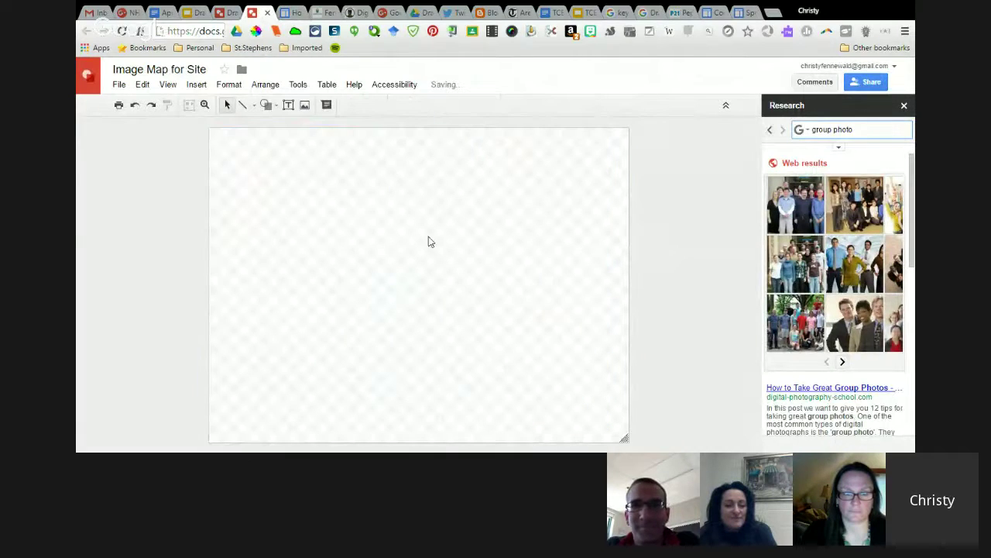
{"action": "key", "text": "ctrl+z"}
{"action": "key", "text": "Delete"}
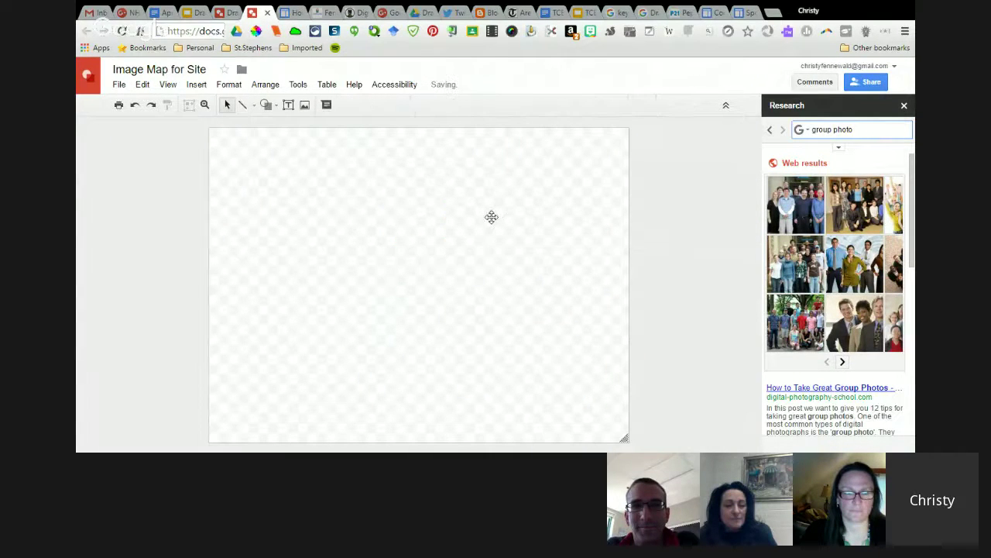
{"action": "key", "text": "ctrl+z"}
{"action": "key", "text": "Delete"}
{"action": "left_click", "coordinate": [875, 131]}
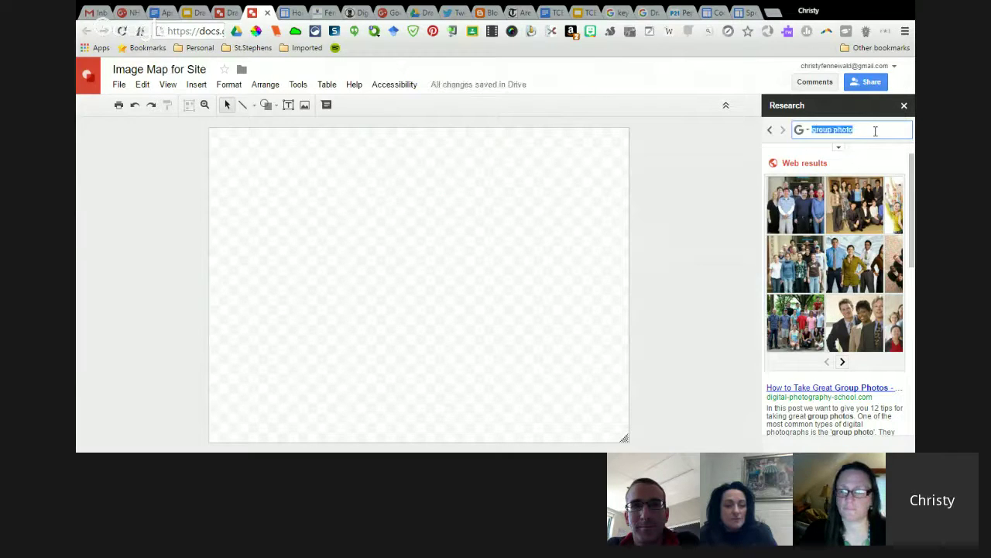
Draw a square rectangle near the canvas's top-left corner.
{"action": "left_click", "coordinate": [266, 104]}
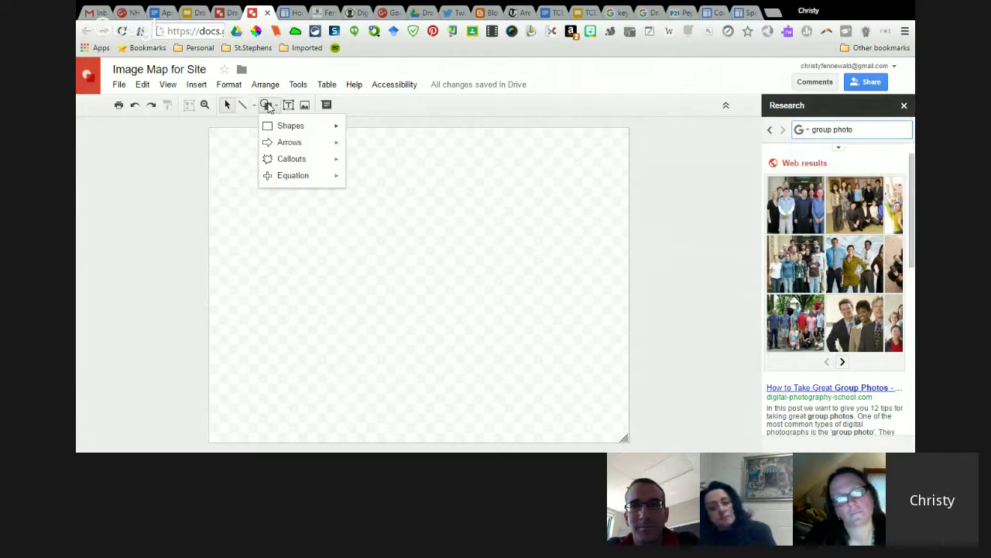
{"action": "mouse_move", "coordinate": [290, 126]}
{"action": "left_click", "coordinate": [357, 132]}
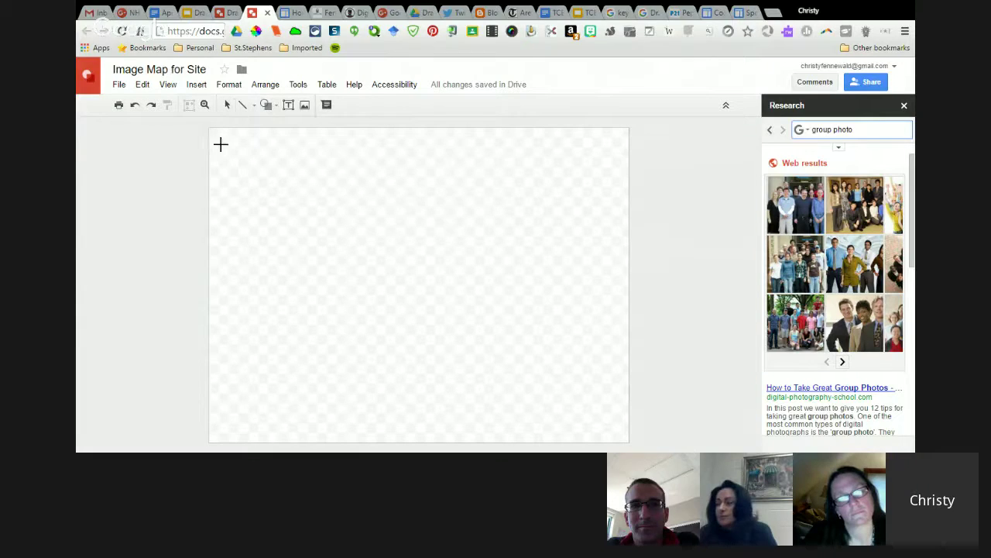
{"action": "left_click_drag", "start_coordinate": [230, 144], "coordinate": [296, 208]}
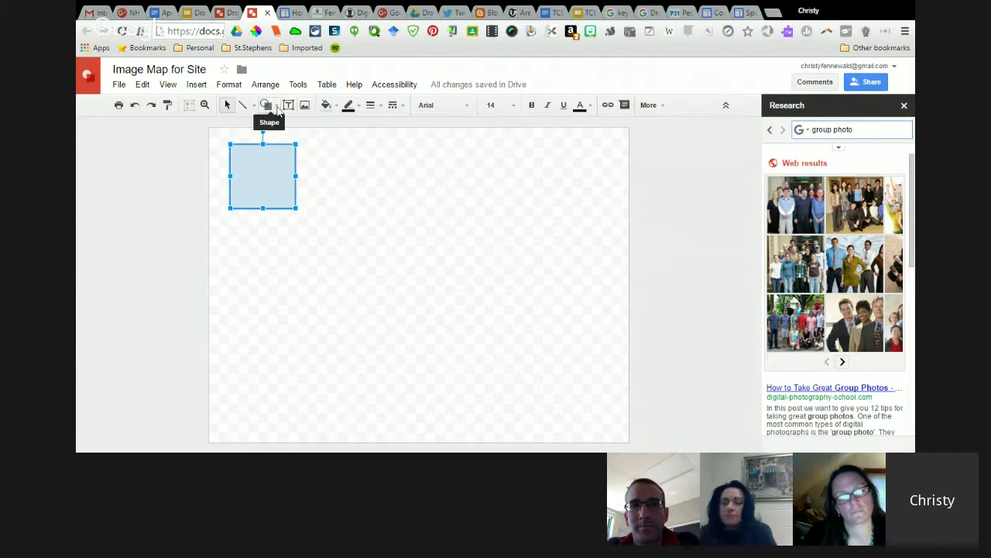
Draw a second rectangle over the square's lower half and fill it red.
{"action": "left_click", "coordinate": [271, 108]}
{"action": "mouse_move", "coordinate": [287, 127]}
{"action": "left_click", "coordinate": [354, 132]}
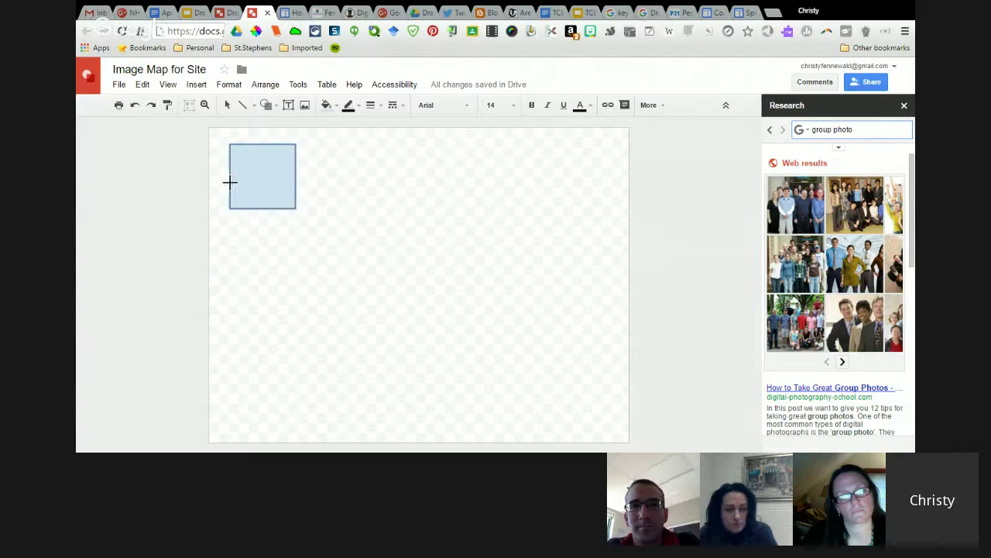
{"action": "left_click_drag", "start_coordinate": [229, 182], "coordinate": [272, 194]}
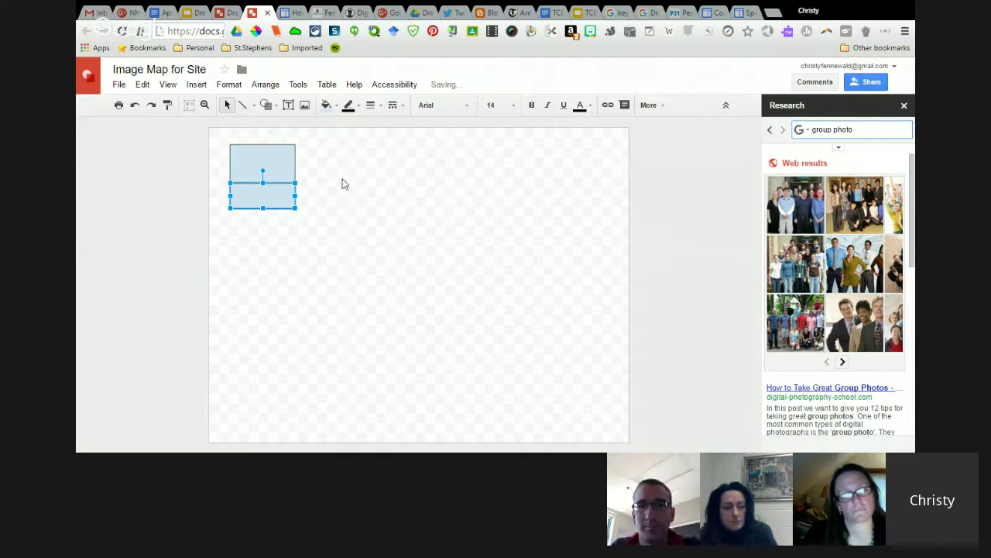
{"action": "left_click", "coordinate": [326, 107]}
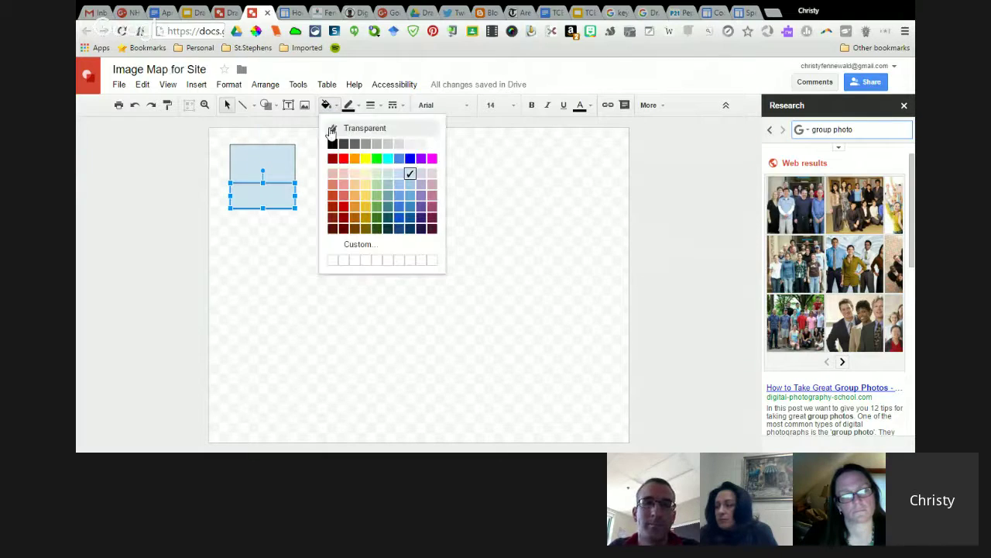
{"action": "left_click", "coordinate": [343, 158]}
{"action": "left_click", "coordinate": [368, 155]}
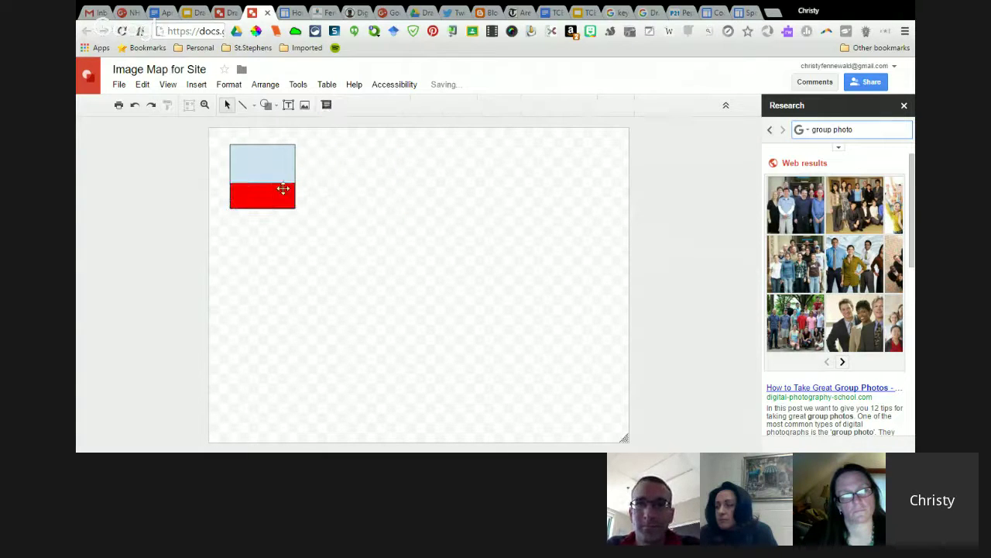
Label the red rectangle 'Tester' with centred text.
{"action": "left_click", "coordinate": [257, 196]}
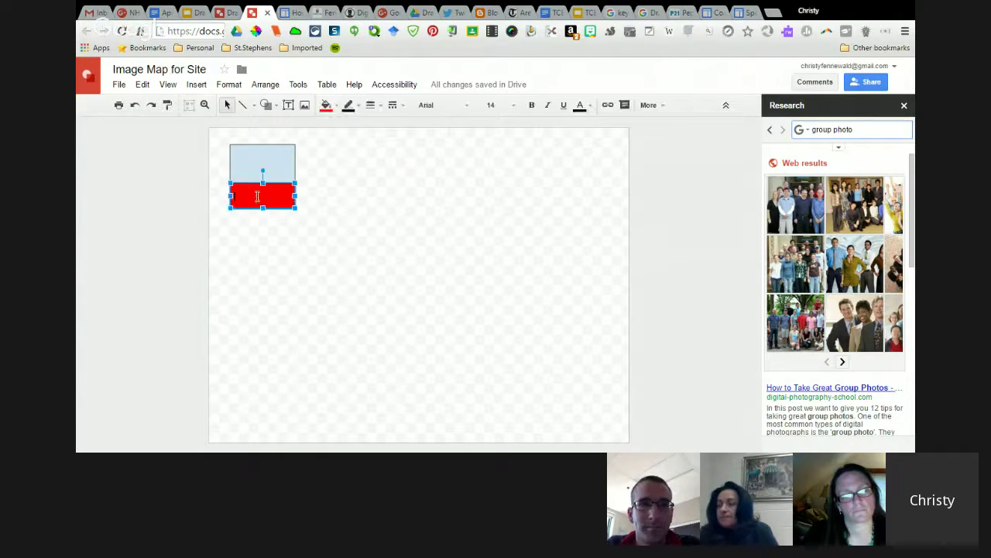
{"action": "type", "text": "Tester"}
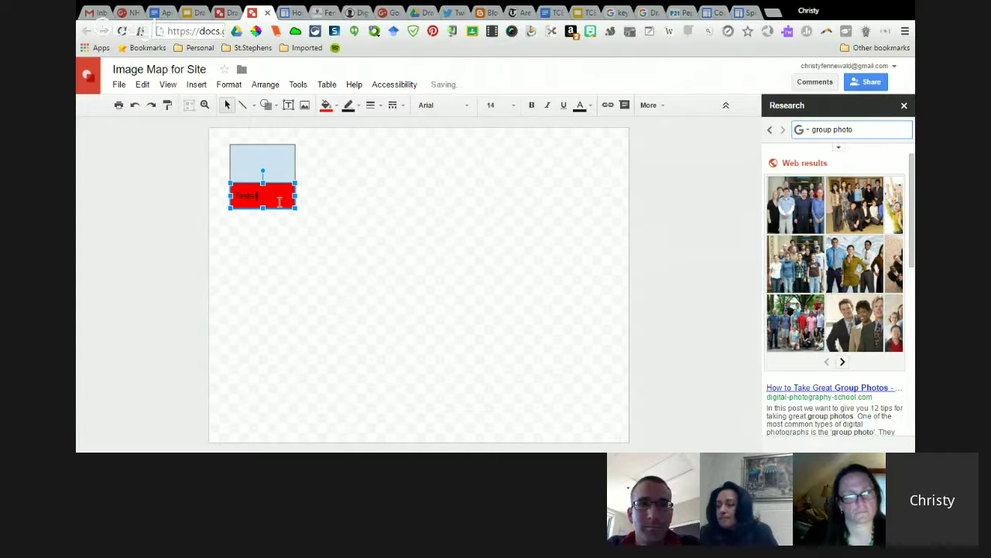
{"action": "left_click", "coordinate": [345, 215]}
{"action": "double_click", "coordinate": [265, 193]}
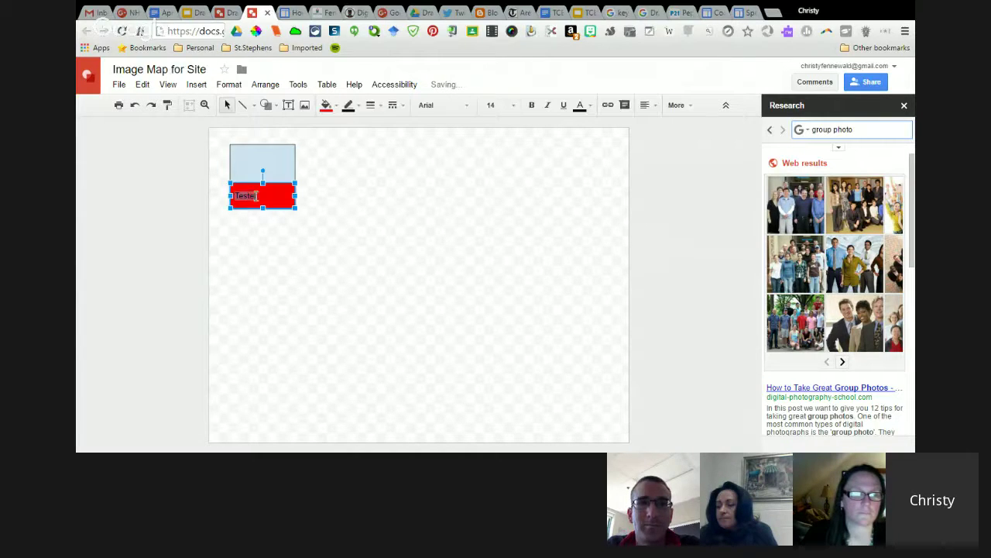
{"action": "left_click", "coordinate": [644, 105]}
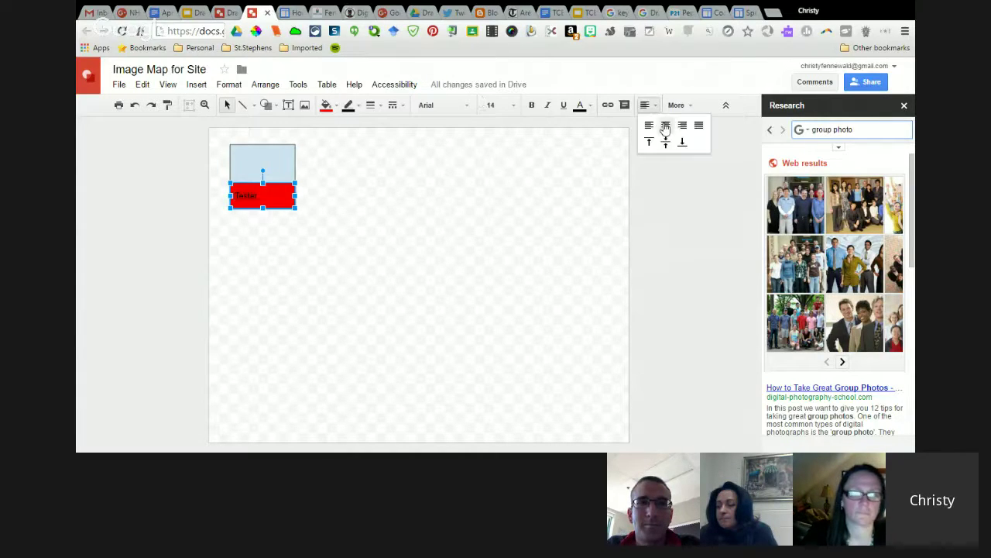
{"action": "left_click", "coordinate": [663, 126]}
{"action": "left_click", "coordinate": [413, 218]}
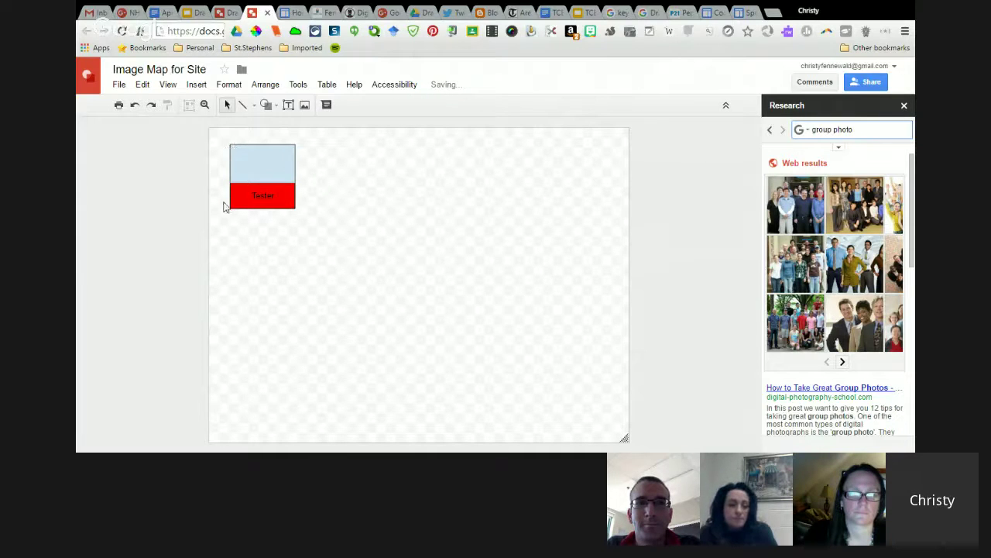
{"action": "left_click", "coordinate": [261, 169]}
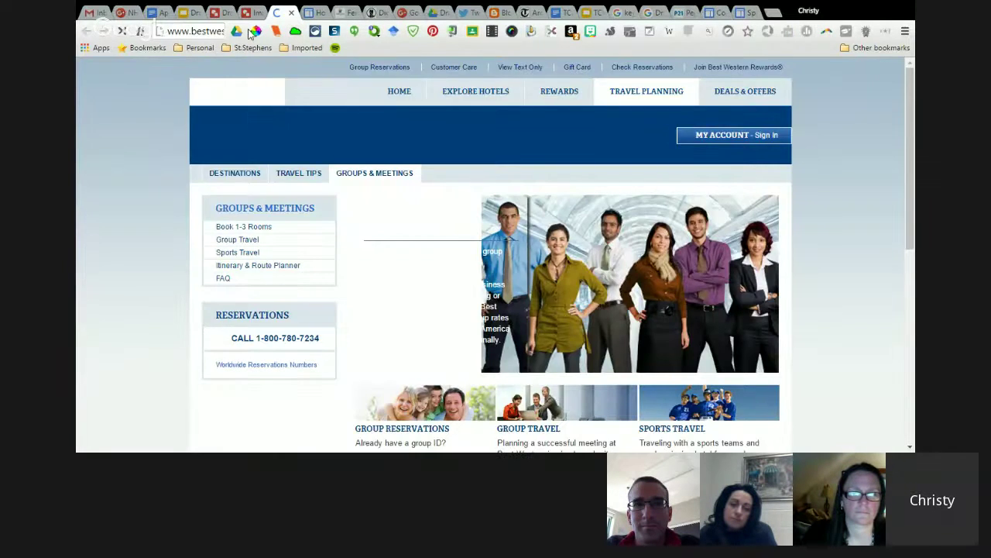
Shrink the inserted group photo and crop off its right side.
{"action": "left_click", "coordinate": [248, 12]}
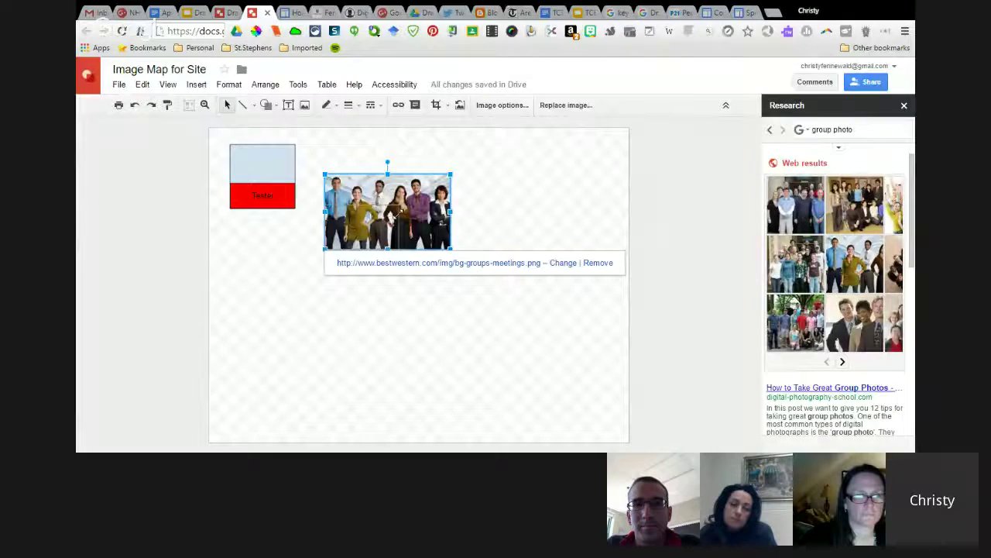
{"action": "left_click_drag", "start_coordinate": [449, 175], "coordinate": [399, 206]}
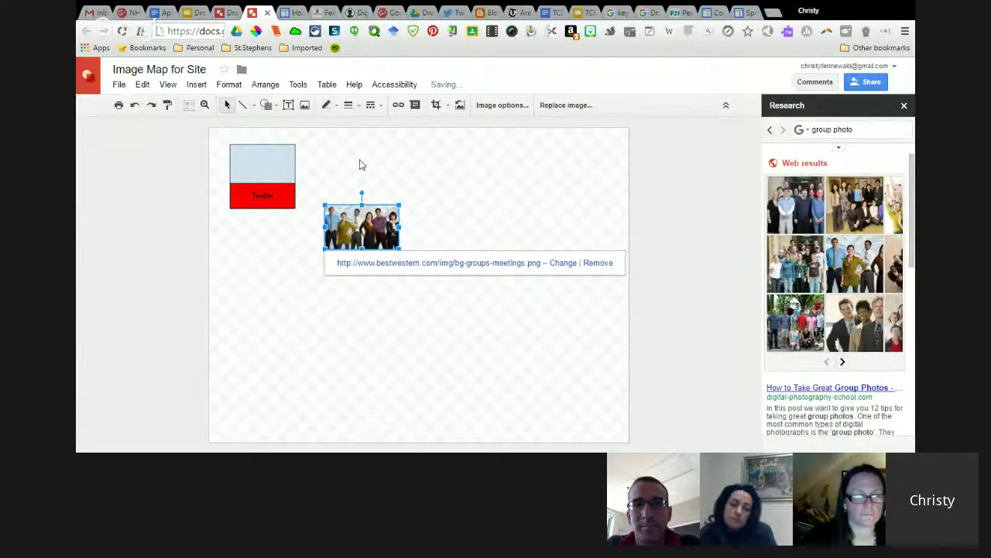
{"action": "left_click", "coordinate": [436, 106]}
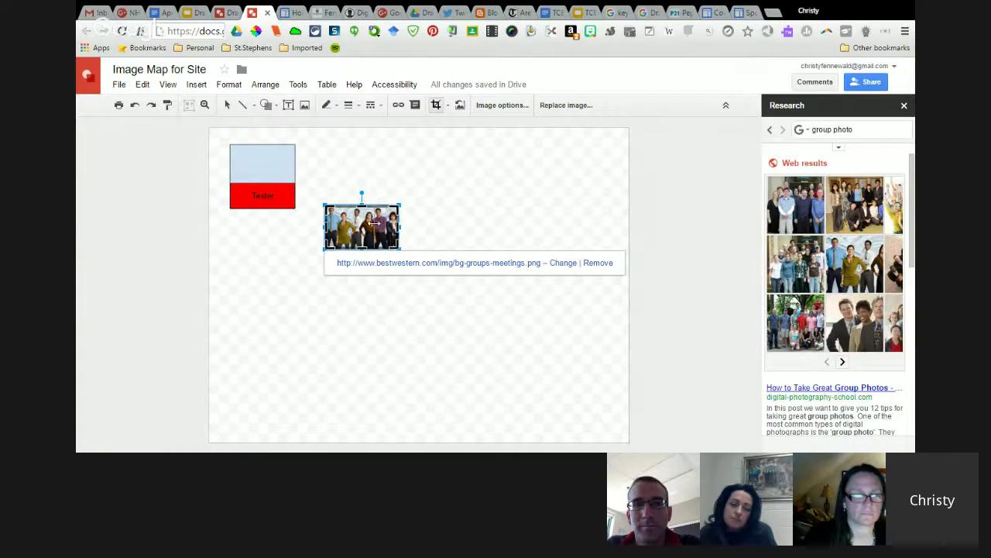
{"action": "left_click_drag", "start_coordinate": [373, 223], "coordinate": [379, 225]}
{"action": "key", "text": "Return"}
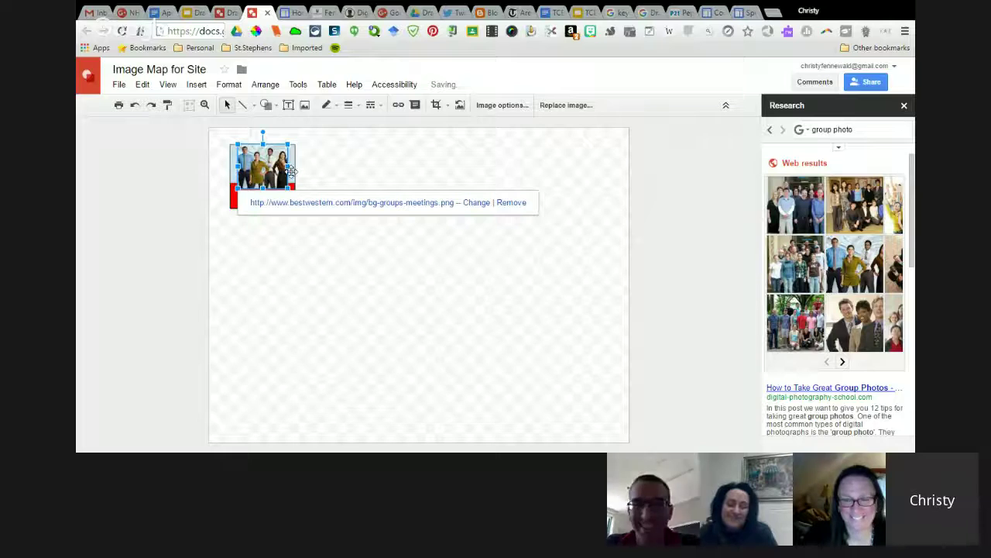
{"action": "left_click", "coordinate": [534, 156]}
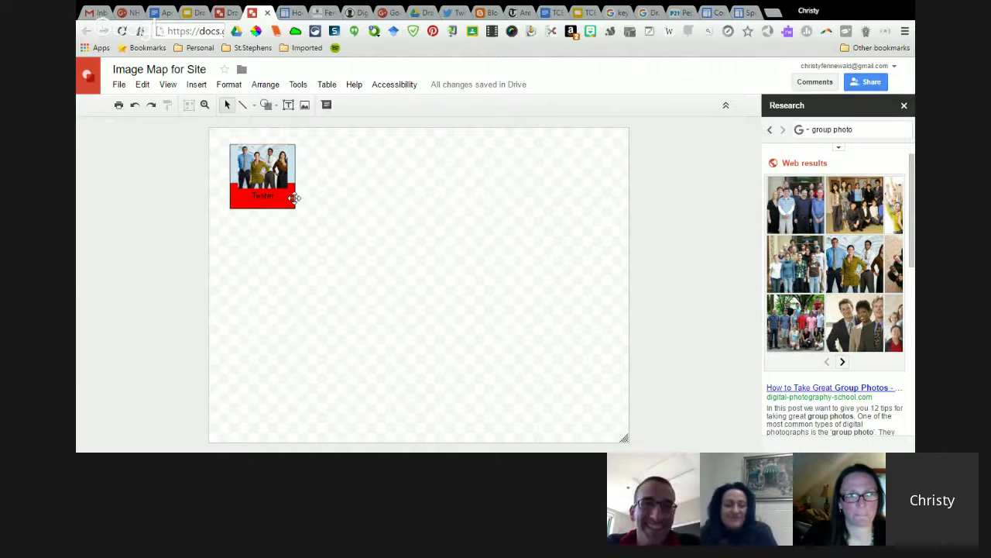
Send the group photo backward behind the red Tester box.
{"action": "left_click", "coordinate": [264, 166]}
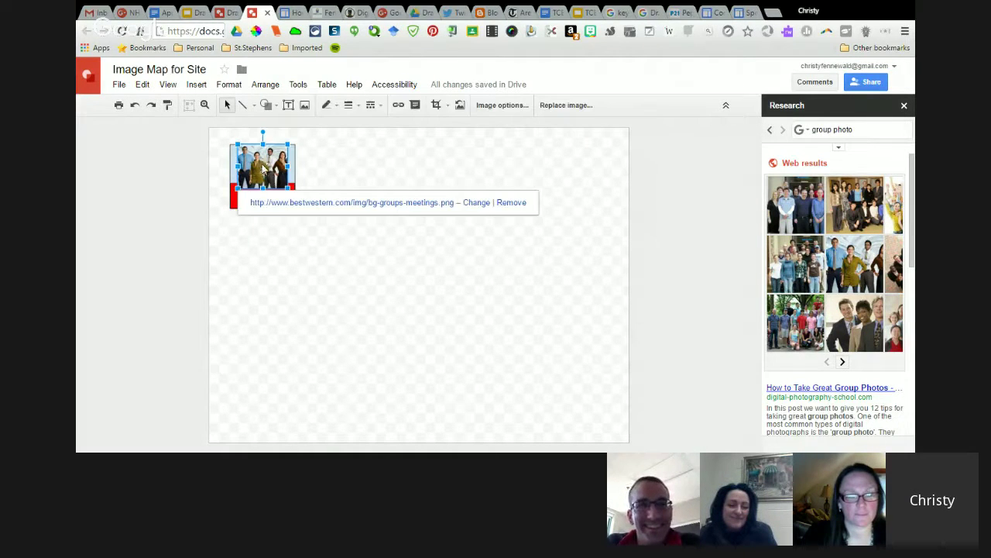
{"action": "right_click", "coordinate": [263, 166]}
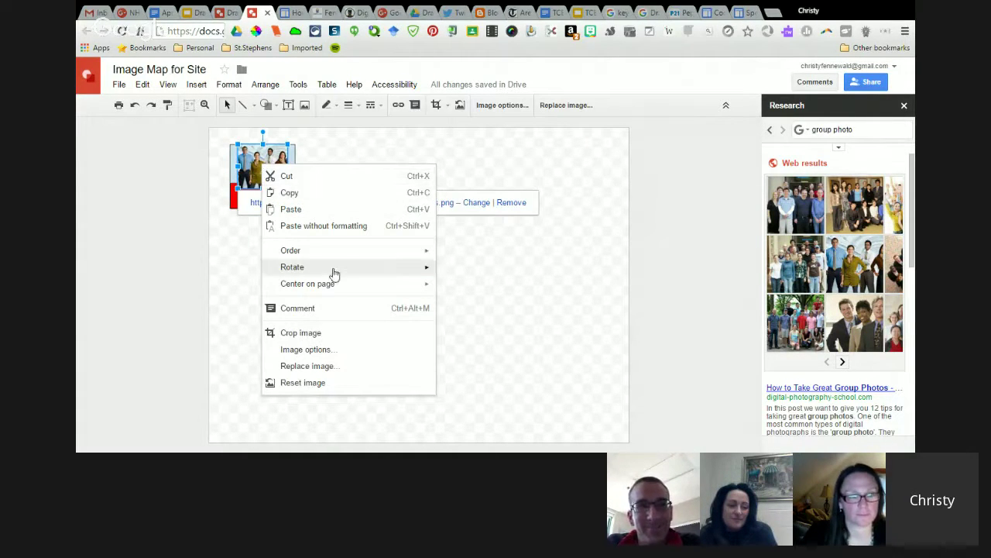
{"action": "mouse_move", "coordinate": [405, 254]}
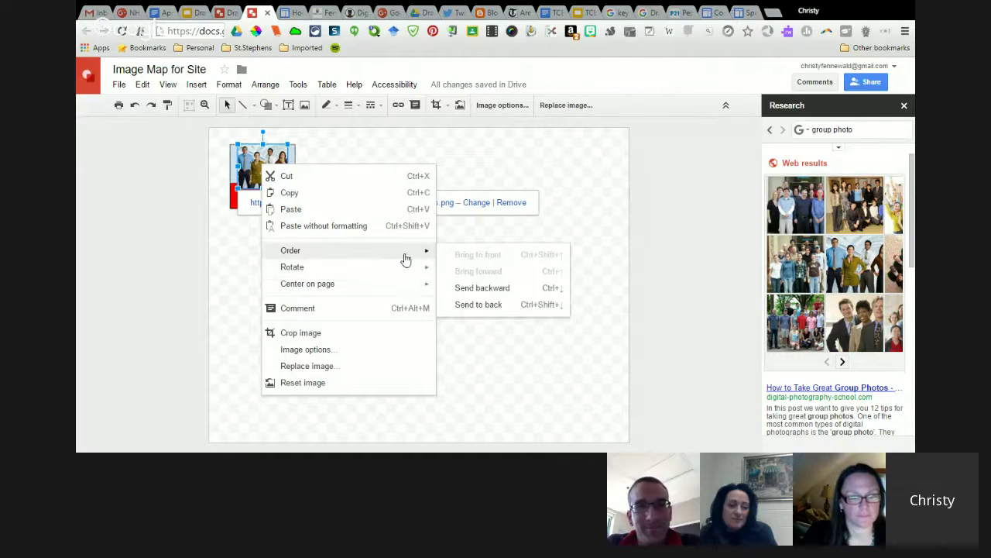
{"action": "left_click", "coordinate": [480, 288]}
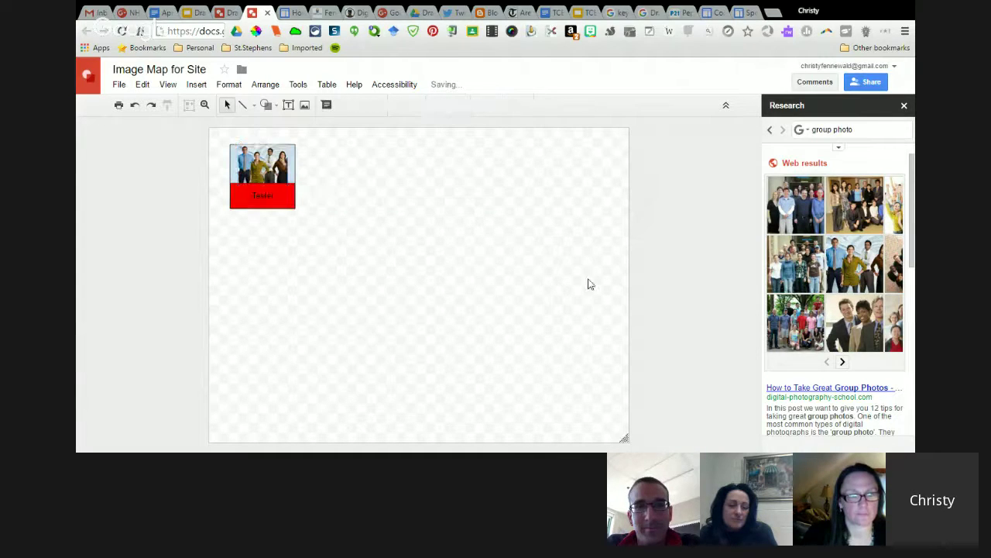
{"action": "left_click", "coordinate": [256, 159]}
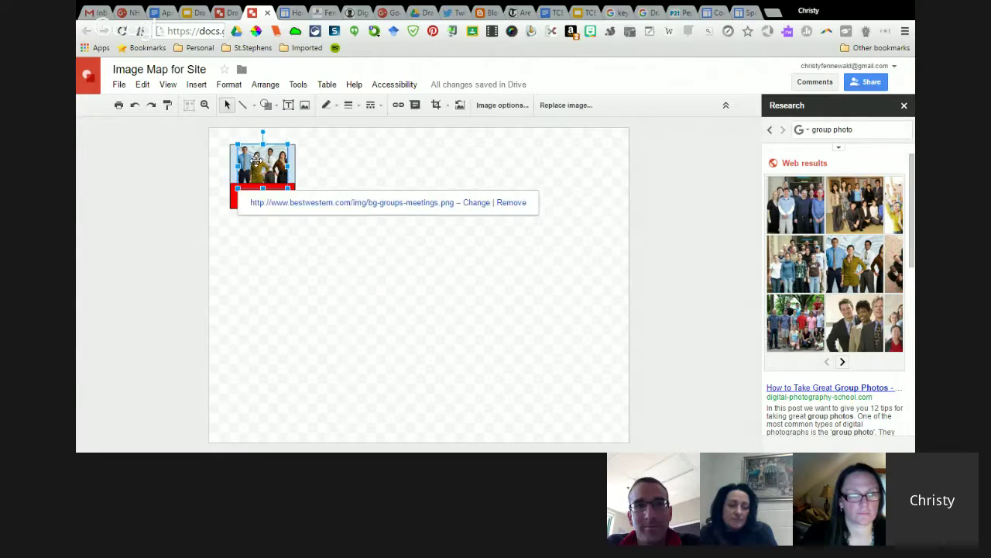
{"action": "left_click", "coordinate": [499, 296]}
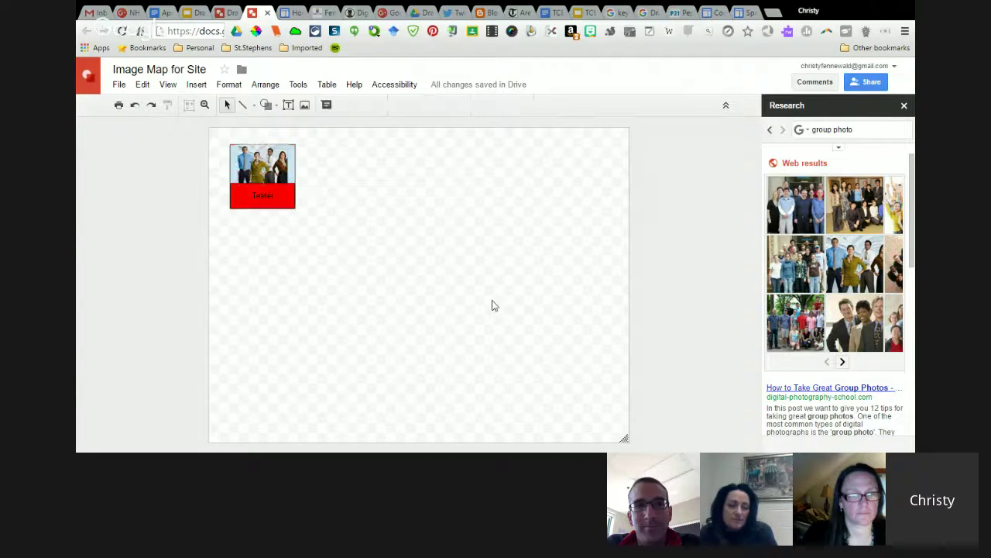
{"action": "left_click", "coordinate": [296, 155]}
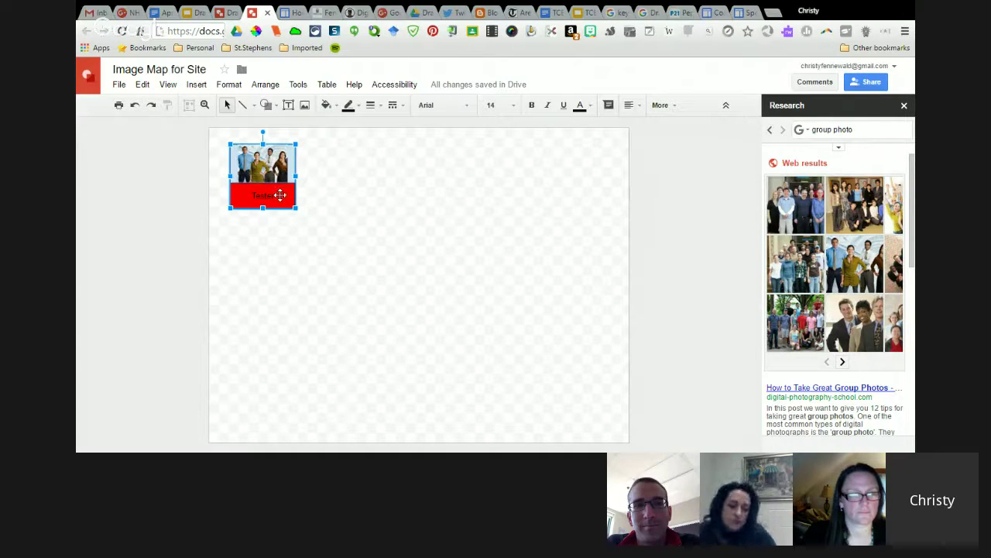
Move the plain Tester button right and select the photo with its red Tester box.
{"action": "left_click_drag", "start_coordinate": [280, 192], "coordinate": [425, 182]}
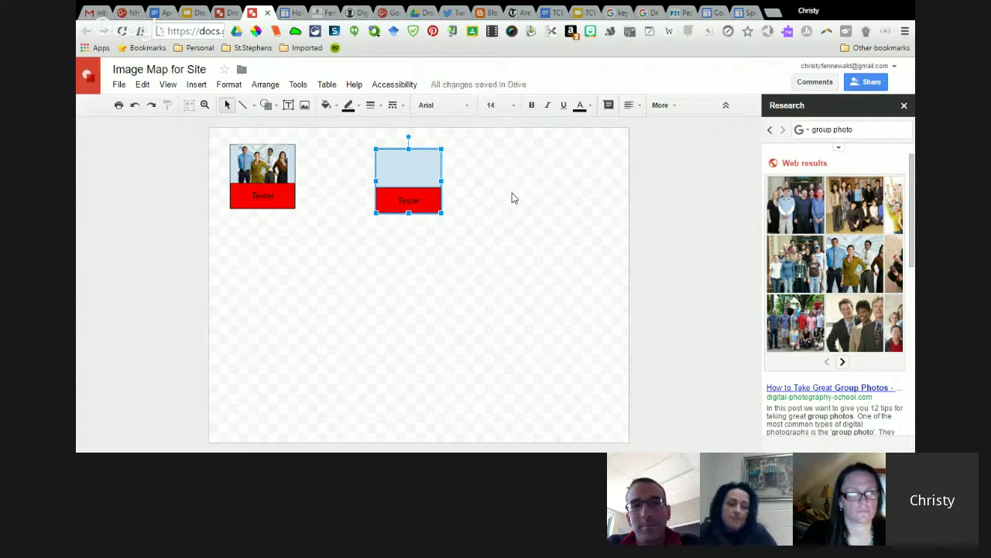
{"action": "left_click", "coordinate": [338, 206]}
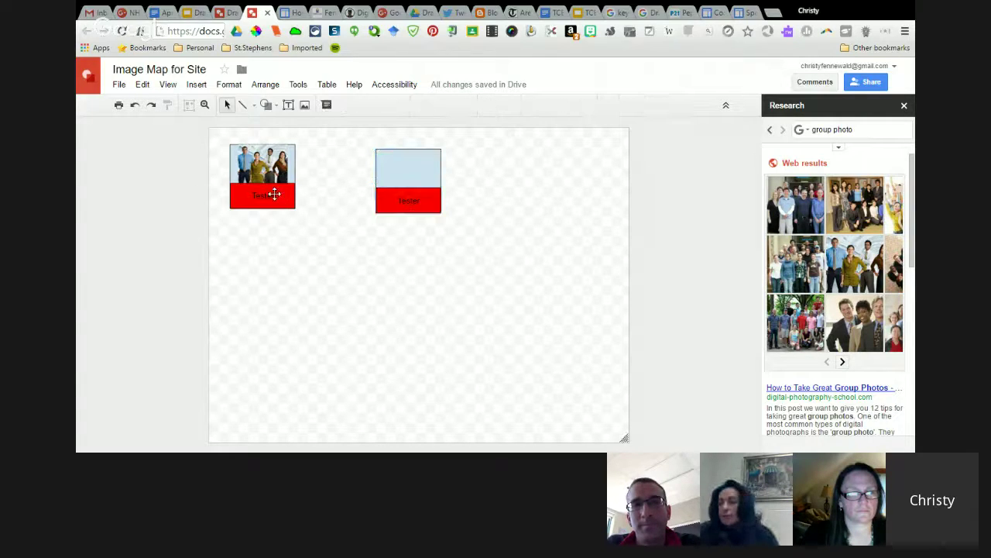
{"action": "left_click", "coordinate": [281, 161]}
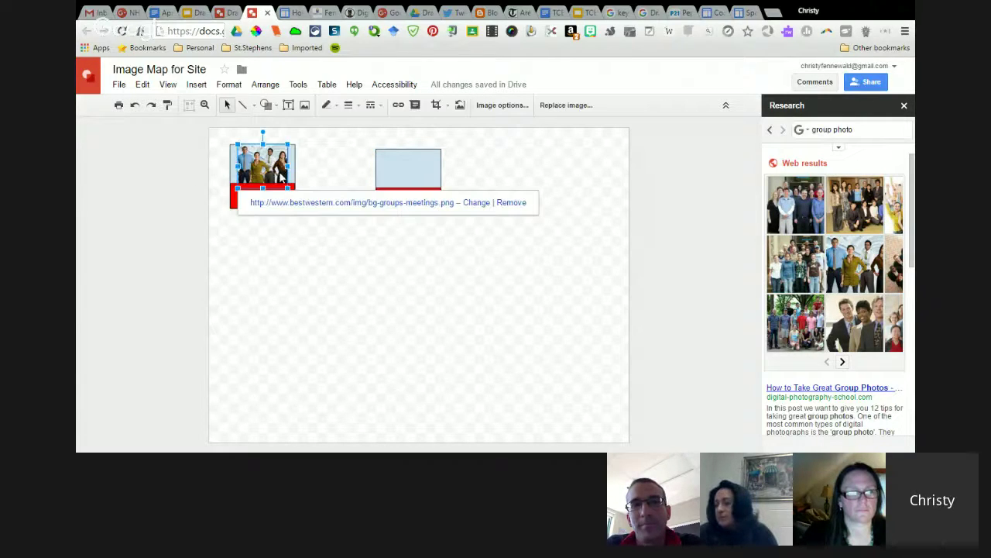
{"action": "left_click", "coordinate": [231, 175]}
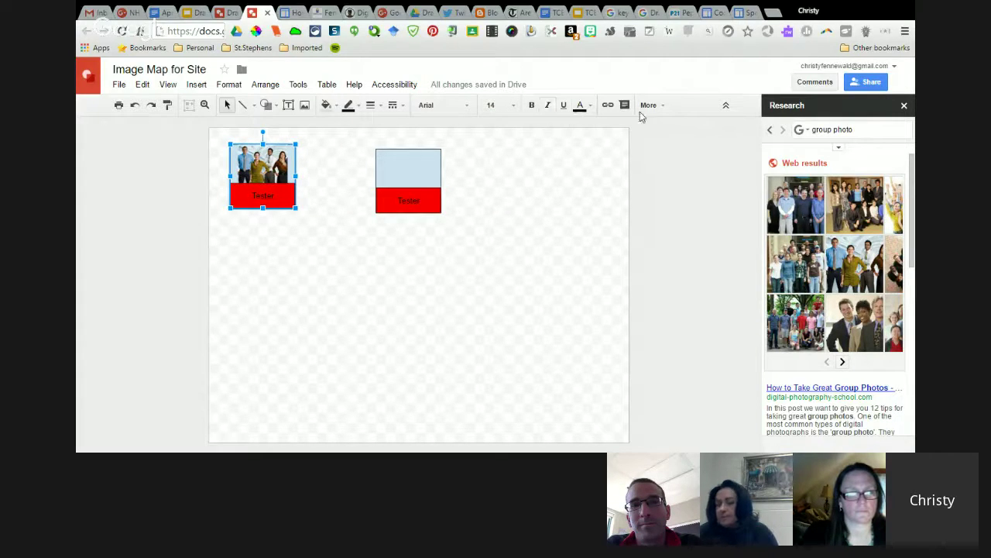
Link the photo Tester button to the Fennovation Google Sites page.
{"action": "left_click", "coordinate": [608, 105]}
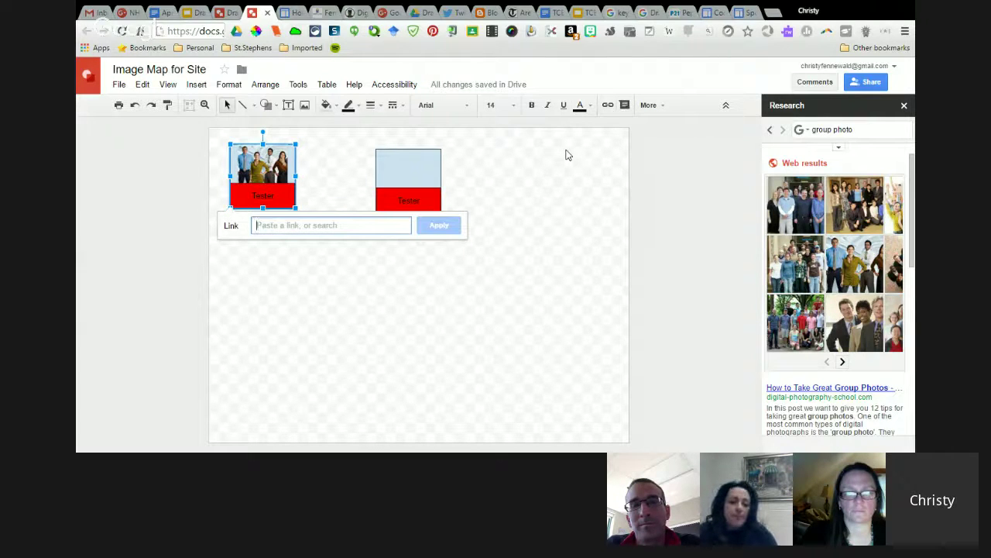
{"action": "type", "text": "http"}
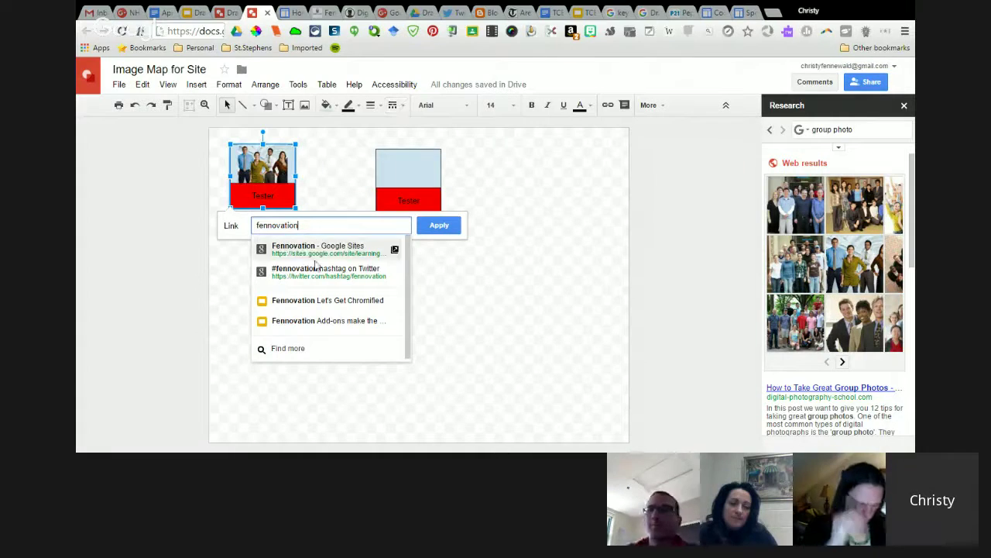
{"action": "left_click", "coordinate": [391, 249]}
{"action": "left_click", "coordinate": [451, 231]}
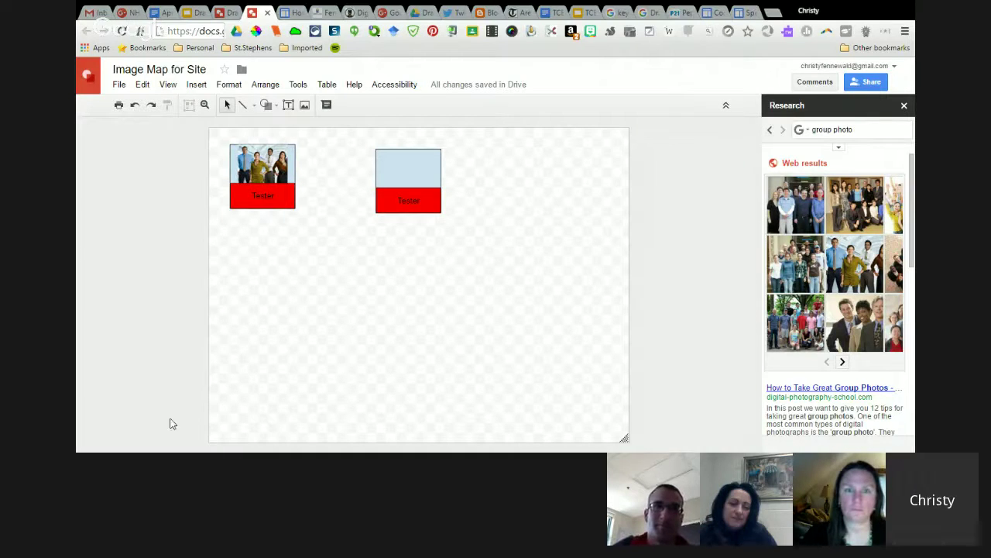
{"action": "left_click", "coordinate": [266, 105]}
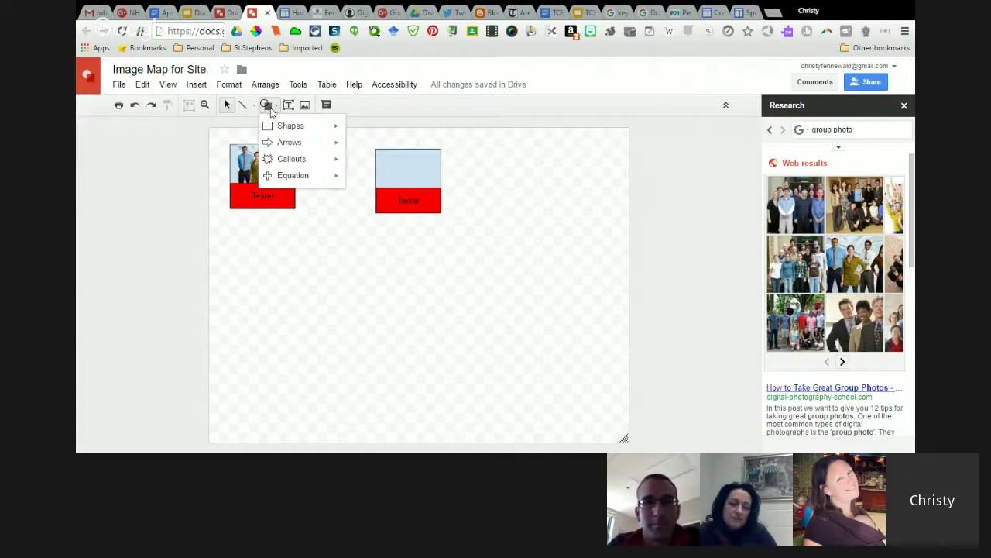
{"action": "left_click", "coordinate": [269, 375]}
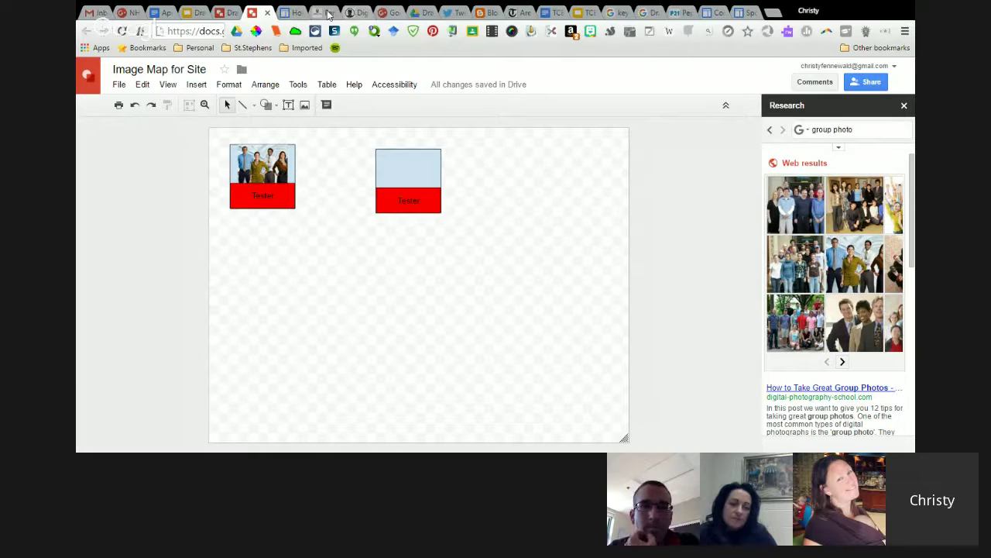
{"action": "left_click", "coordinate": [291, 13]}
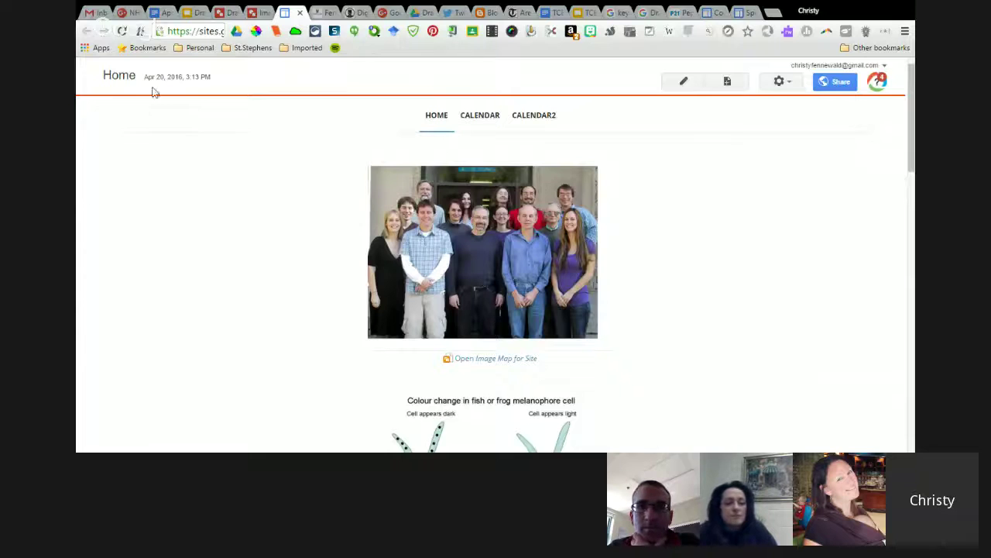
Edit the Home page and cancel the Insert Drive drawing dialog, keeping the existing drawing.
{"action": "left_click", "coordinate": [683, 81]}
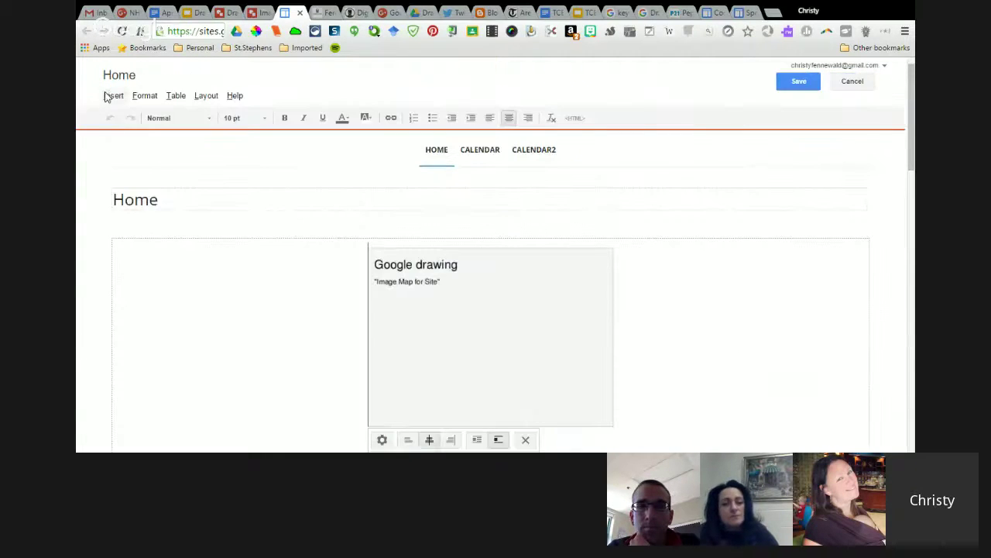
{"action": "left_click", "coordinate": [113, 95]}
{"action": "mouse_move", "coordinate": [449, 199]}
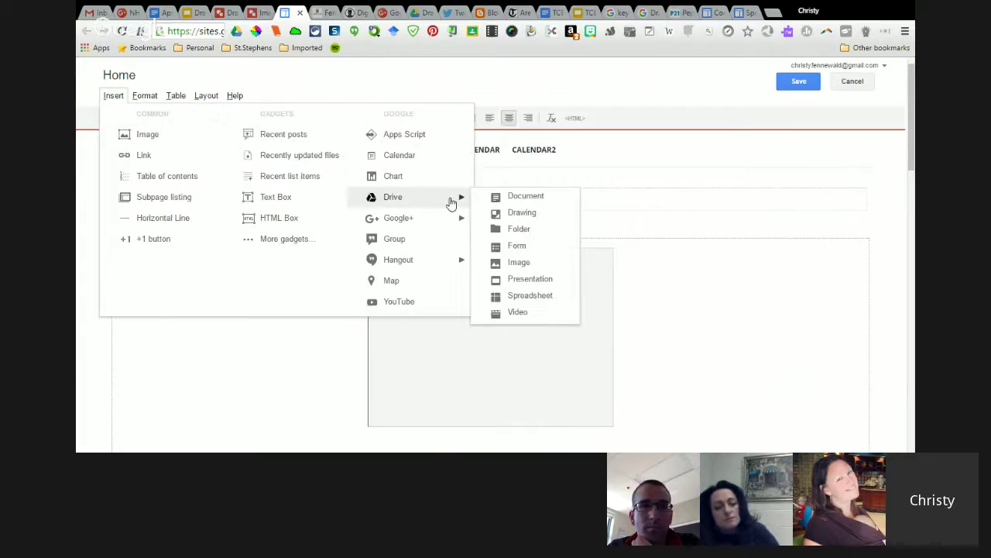
{"action": "left_click", "coordinate": [522, 213]}
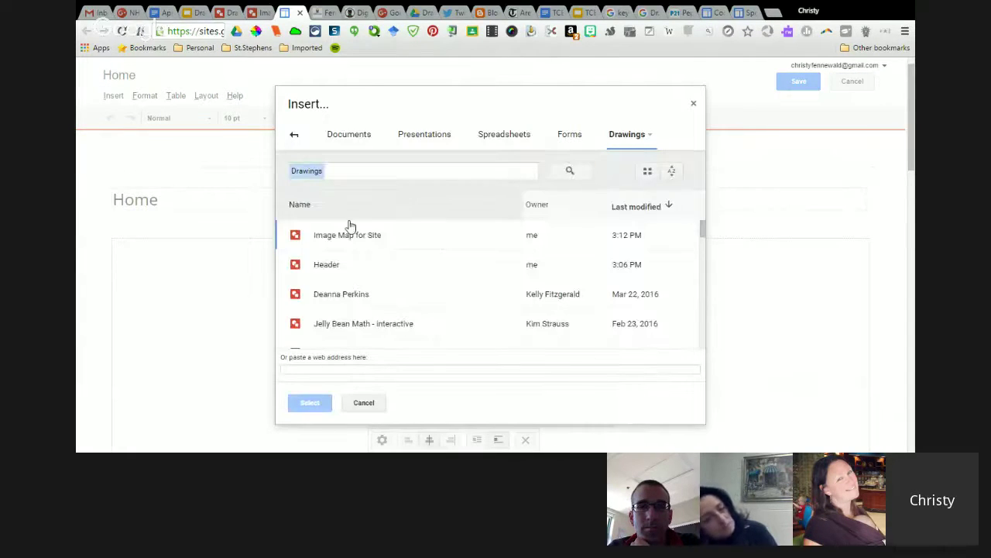
{"action": "left_click", "coordinate": [369, 402]}
Save the Home page and verify the updated image map with both Tester buttons.
{"action": "left_click", "coordinate": [790, 82]}
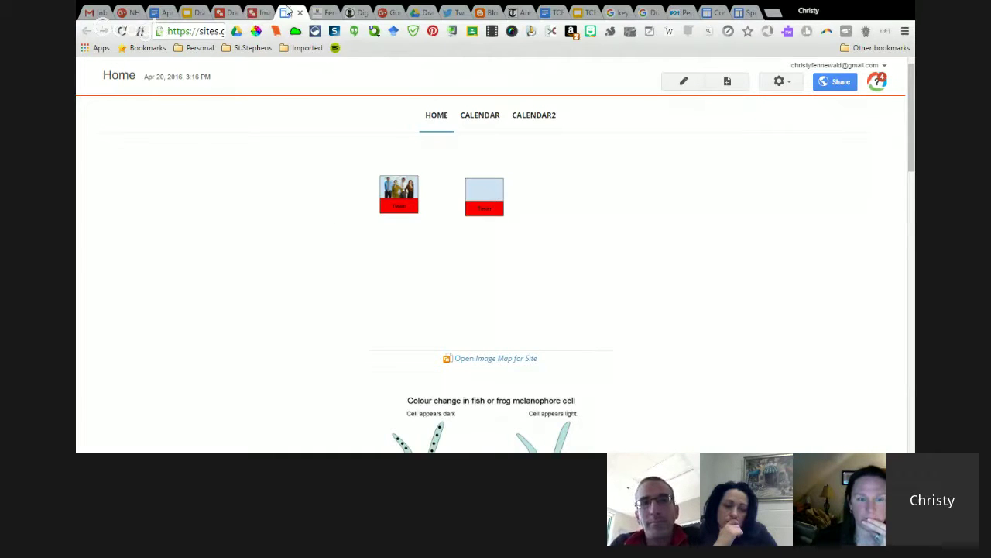
{"action": "left_click", "coordinate": [318, 11]}
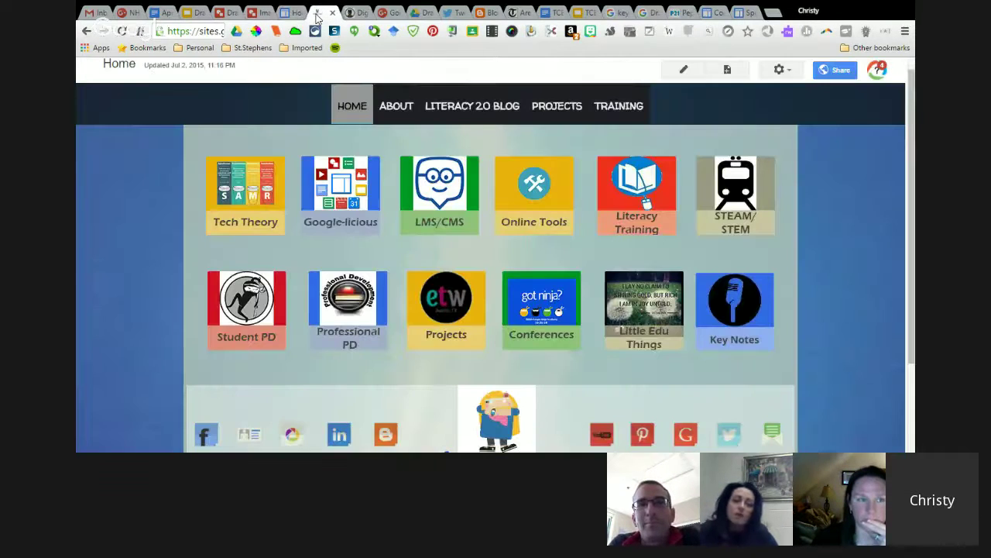
{"action": "left_click", "coordinate": [295, 15]}
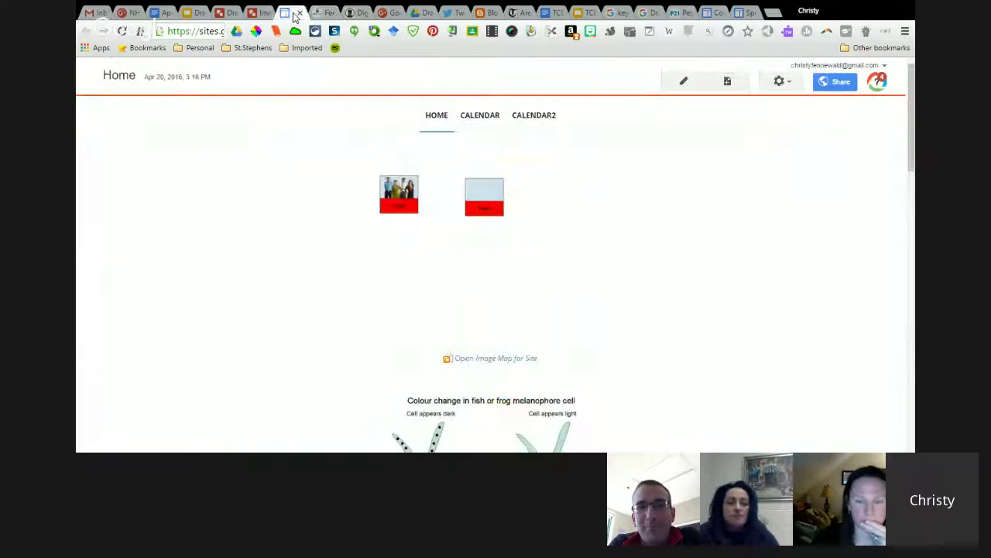
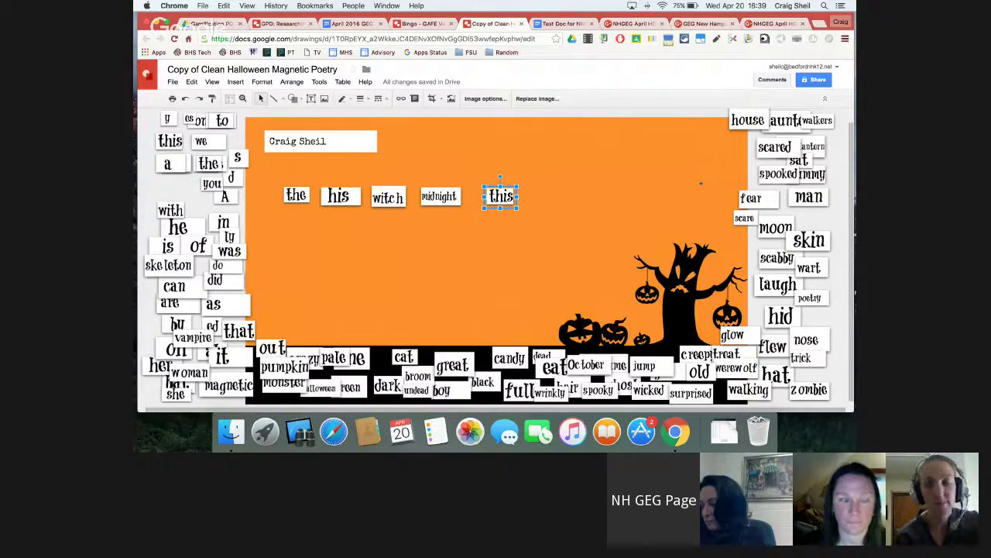
Switch to the 'Test Doc for NHGEG' worksheet tab in Chrome.
{"action": "scroll", "coordinate": [700, 183], "scroll_direction": "down", "scroll_amount": 1}
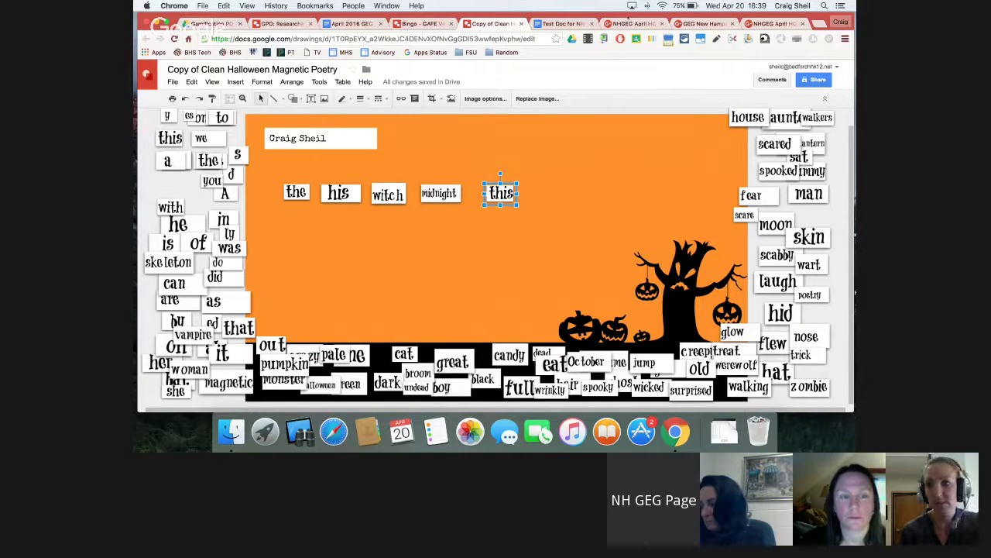
{"action": "left_click", "coordinate": [561, 23]}
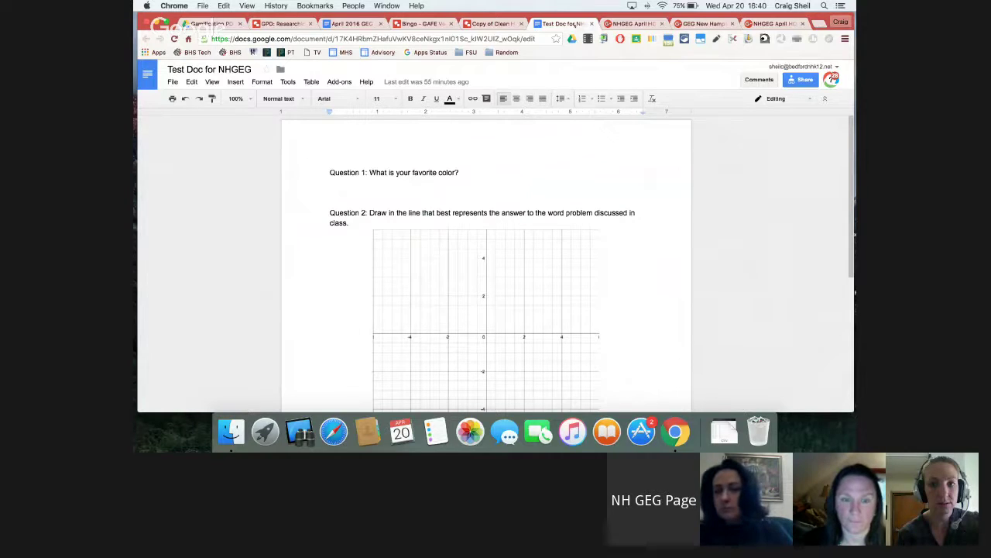
Type 'Blue' as the answer on the line under Question 1.
{"action": "left_click", "coordinate": [370, 184]}
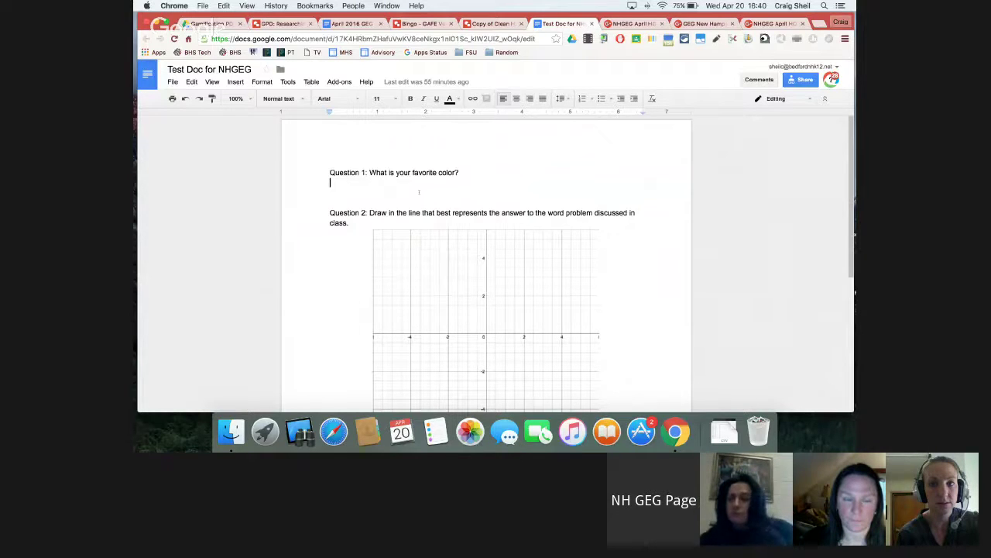
{"action": "scroll", "coordinate": [419, 191], "scroll_direction": "down", "scroll_amount": 2}
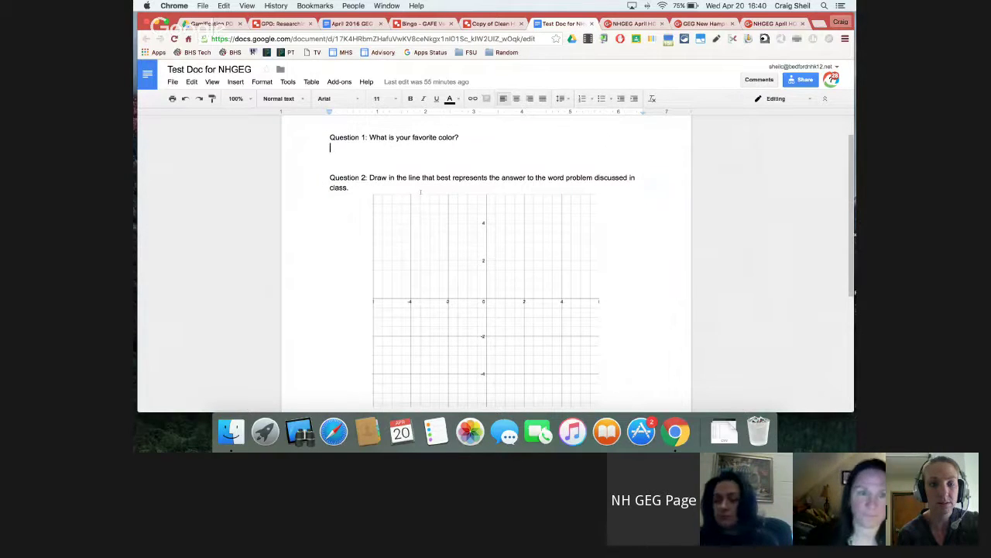
{"action": "type", "text": "Blue"}
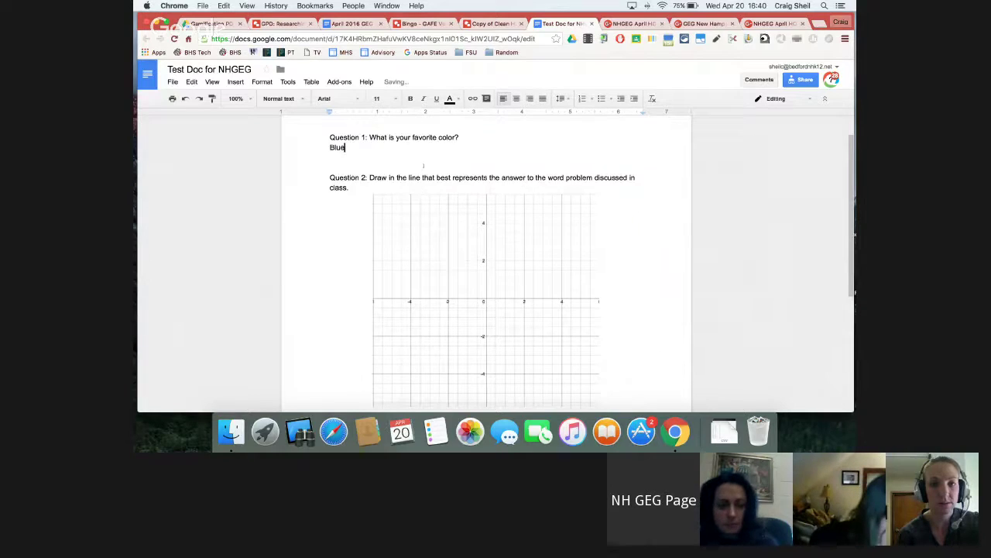
Open the Question 2 coordinate grid drawing in the drawing editor.
{"action": "scroll", "coordinate": [423, 165], "scroll_direction": "up", "scroll_amount": 1}
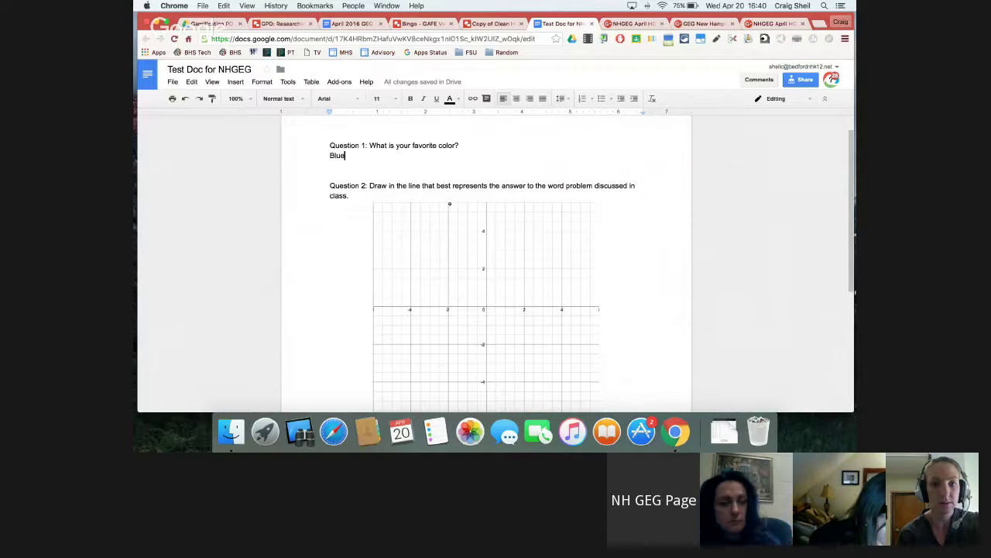
{"action": "scroll", "coordinate": [637, 262], "scroll_direction": "down", "scroll_amount": 3}
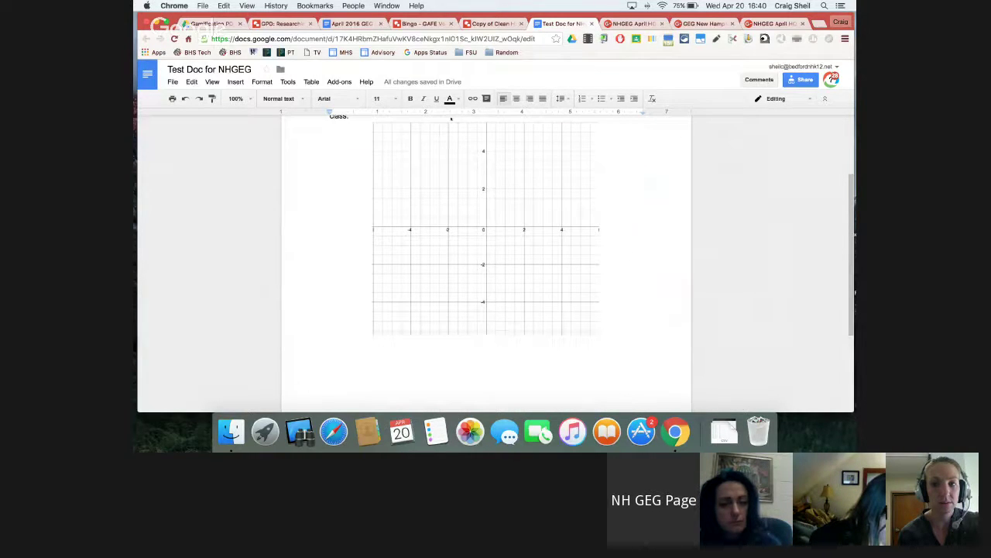
{"action": "scroll", "coordinate": [457, 247], "scroll_direction": "up", "scroll_amount": 2}
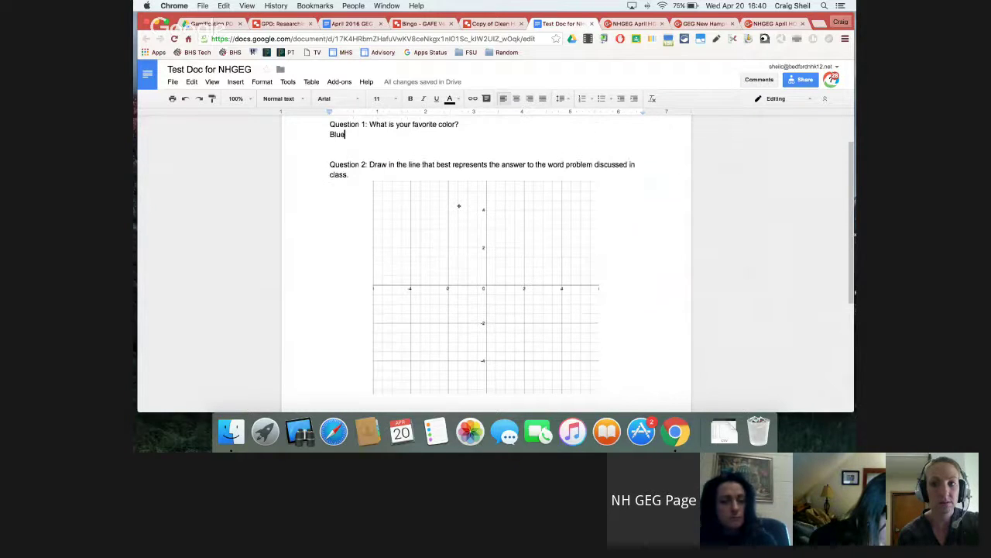
{"action": "double_click", "coordinate": [460, 298]}
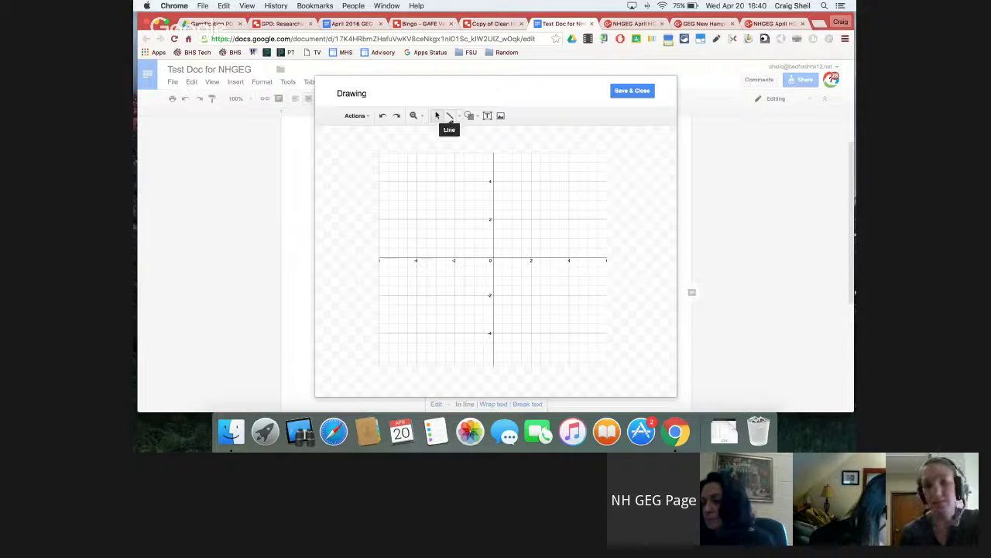
Draw a thick red diagonal line through the grid's origin, removing a stray extra line.
{"action": "left_click", "coordinate": [451, 116]}
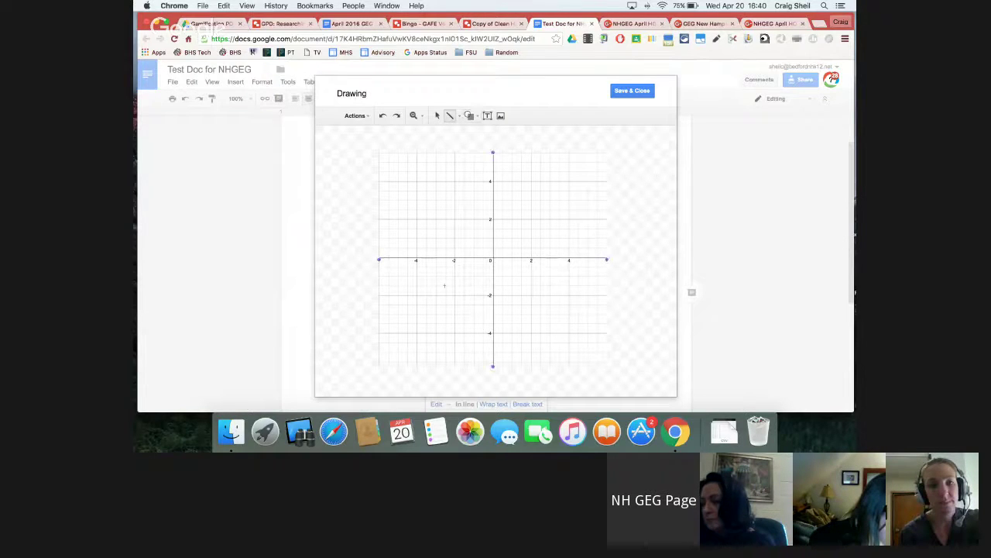
{"action": "left_click_drag", "start_coordinate": [425, 308], "coordinate": [585, 179]}
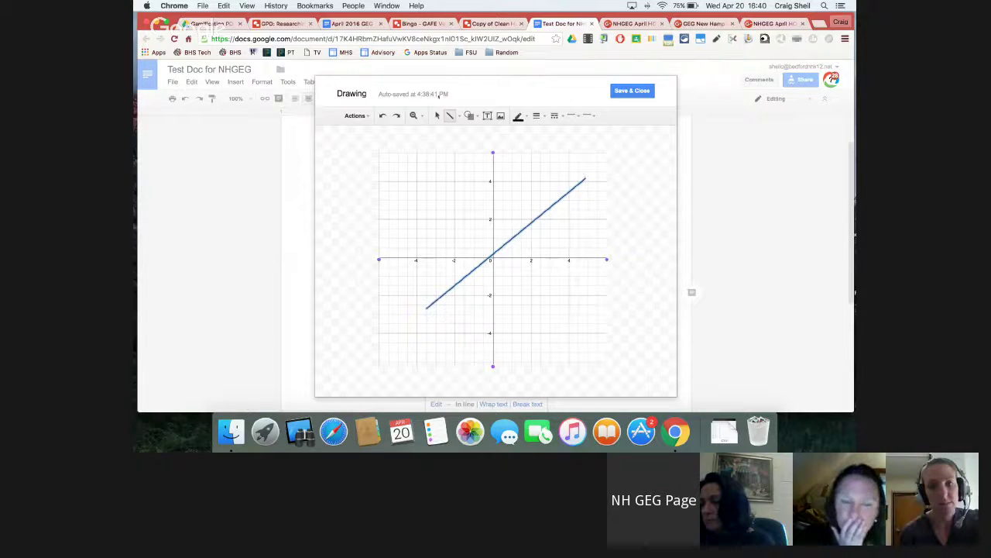
{"action": "left_click", "coordinate": [519, 115]}
{"action": "left_click", "coordinate": [533, 158]}
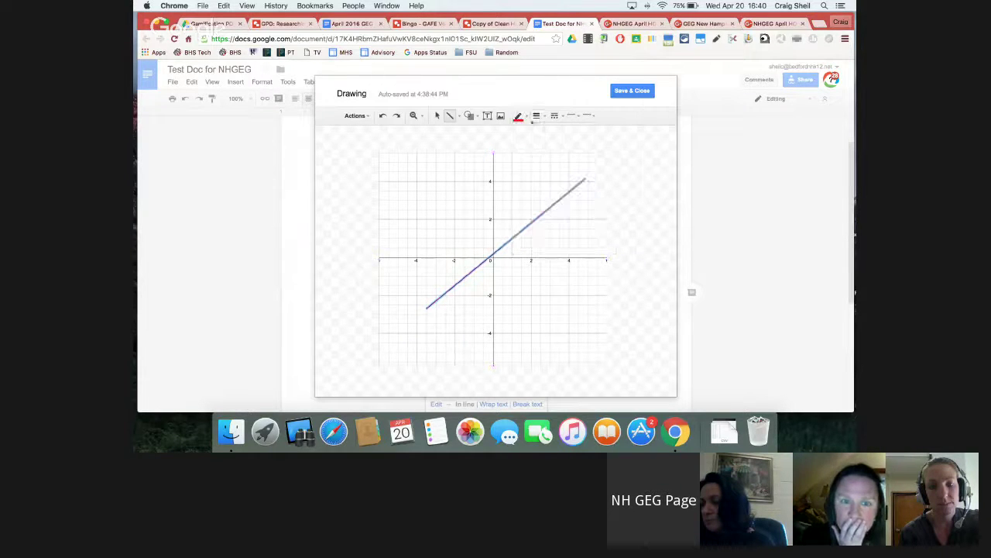
{"action": "left_click", "coordinate": [457, 115]}
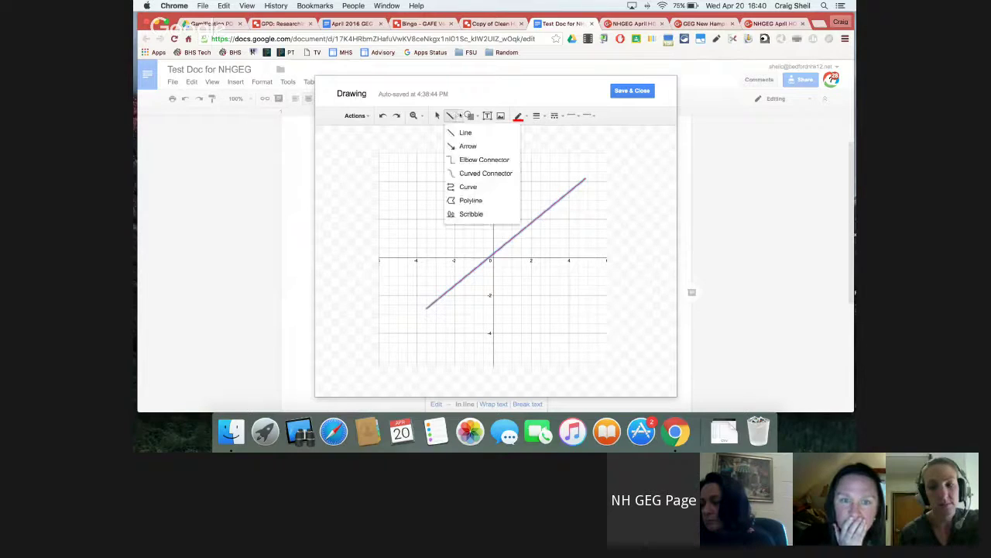
{"action": "left_click", "coordinate": [550, 132]}
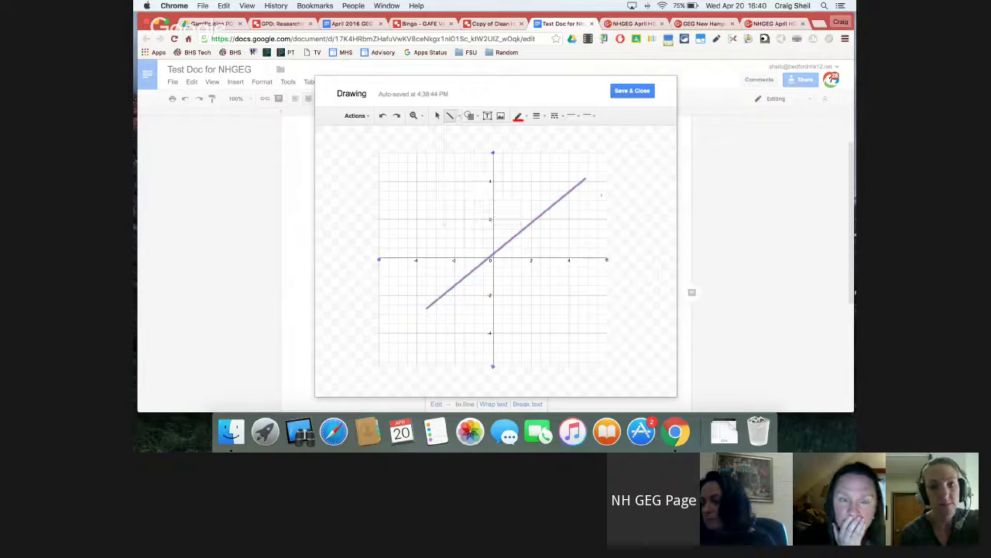
{"action": "left_click", "coordinate": [536, 116]}
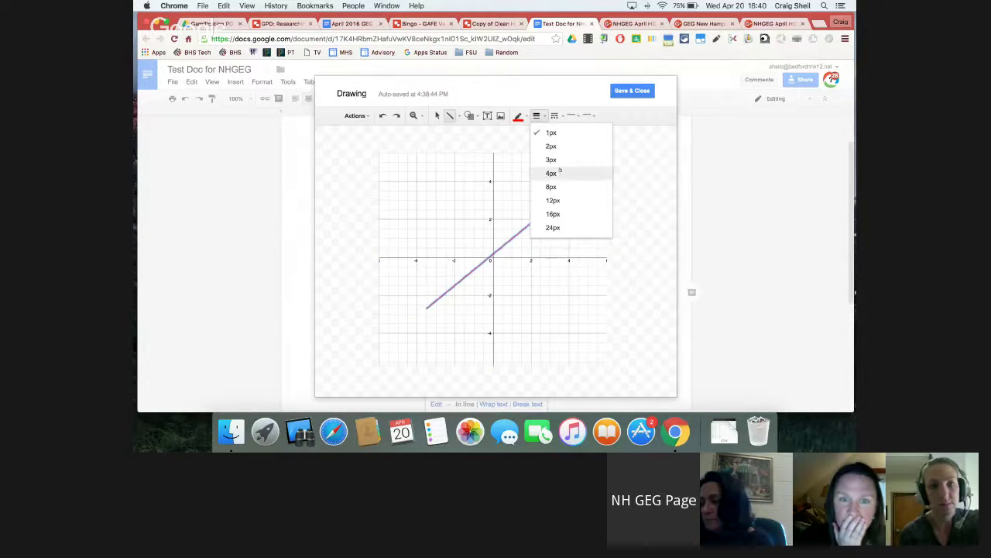
{"action": "left_click", "coordinate": [557, 188]}
{"action": "left_click_drag", "start_coordinate": [623, 192], "coordinate": [672, 238]}
{"action": "key", "text": "Delete"}
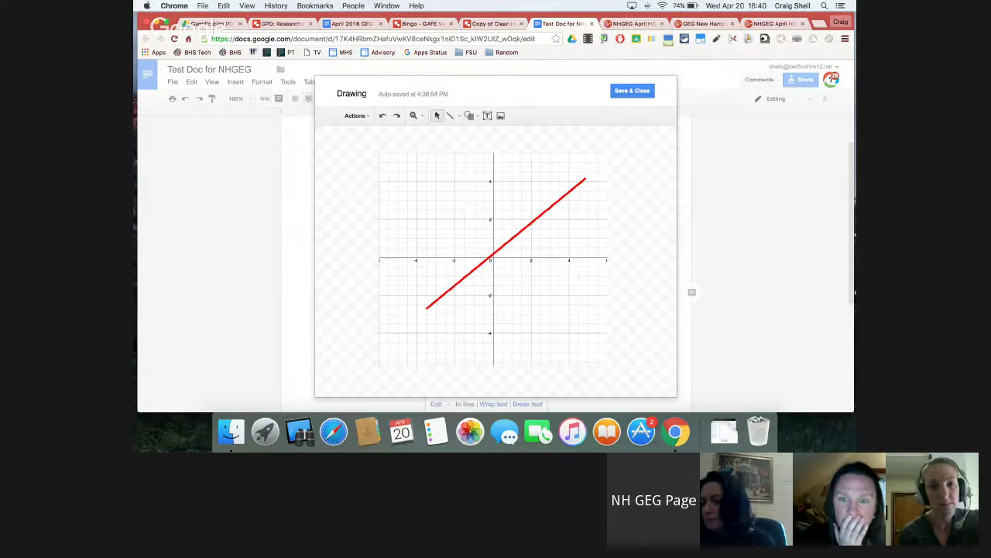
Add a 'label axis' text box below the graph and move it toward the y-axis.
{"action": "left_click", "coordinate": [488, 116]}
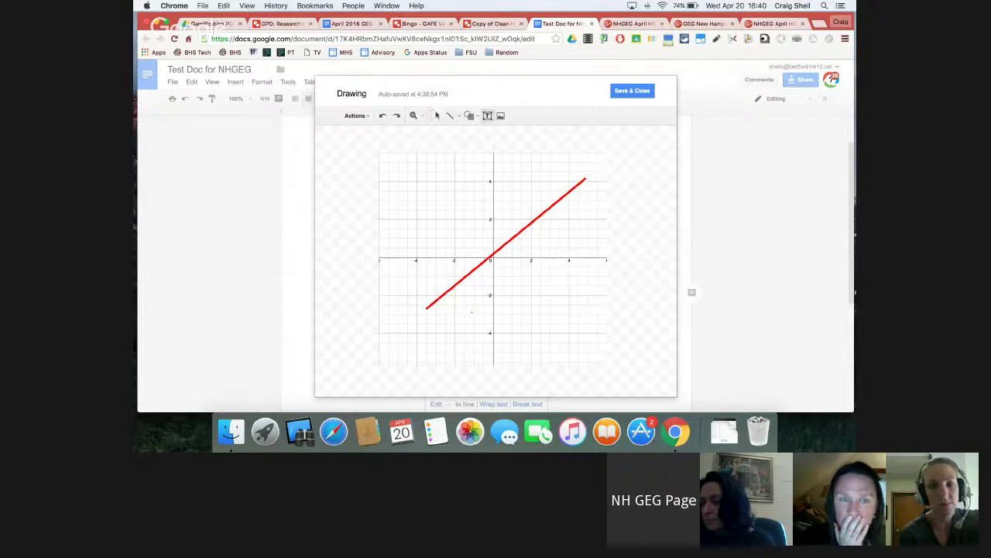
{"action": "left_click_drag", "start_coordinate": [442, 372], "coordinate": [567, 387]}
{"action": "type", "text": "label a"}
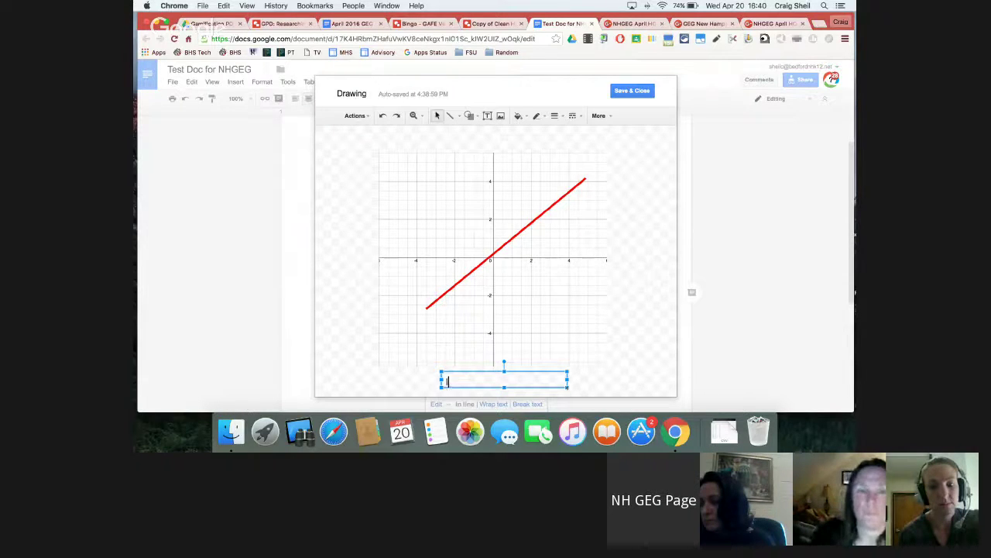
{"action": "type", "text": "xis"}
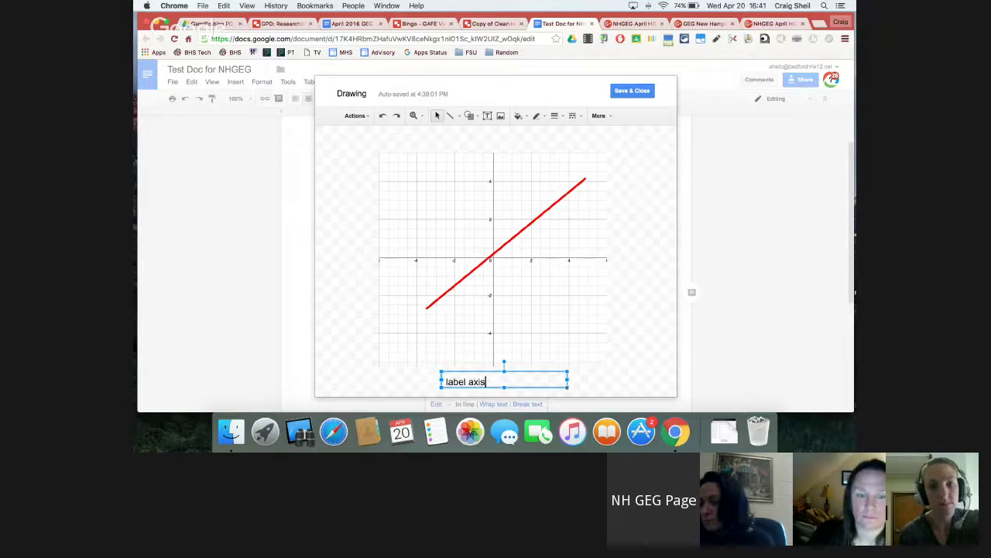
{"action": "left_click", "coordinate": [620, 254]}
{"action": "left_click", "coordinate": [487, 375]}
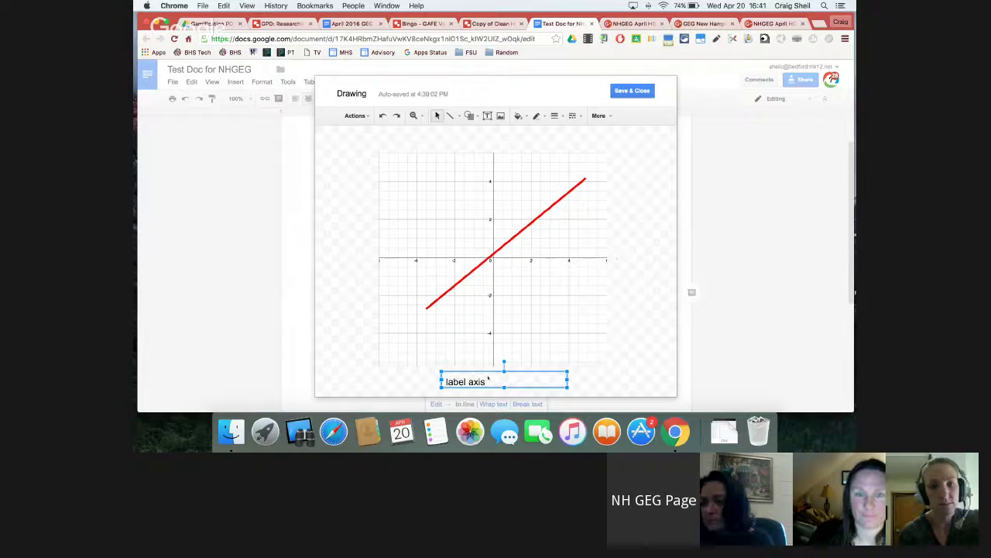
{"action": "left_click_drag", "start_coordinate": [488, 371], "coordinate": [357, 220]}
Save and close the drawing, then place the cursor just after it.
{"action": "left_click", "coordinate": [632, 91]}
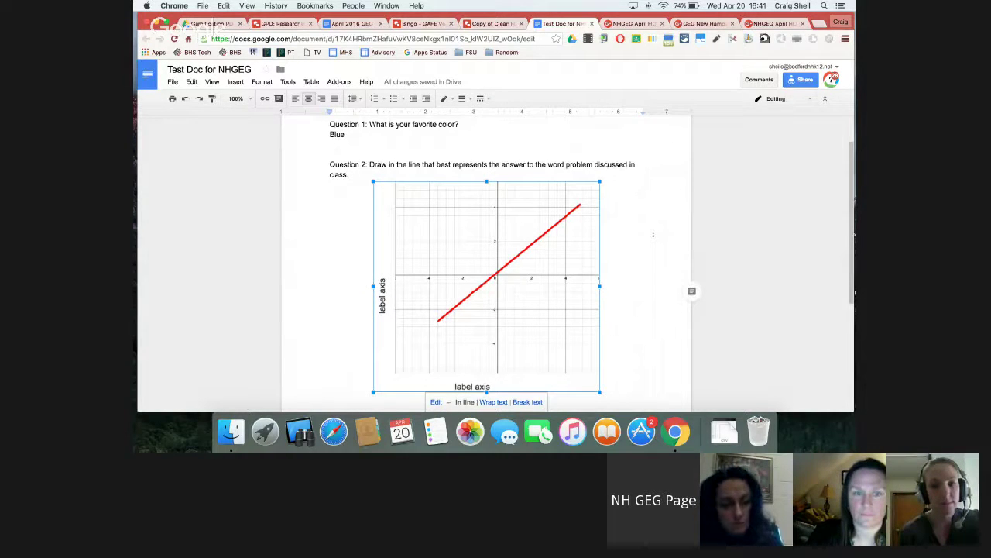
{"action": "left_click", "coordinate": [653, 234]}
{"action": "scroll", "coordinate": [643, 238], "scroll_direction": "down", "scroll_amount": 3}
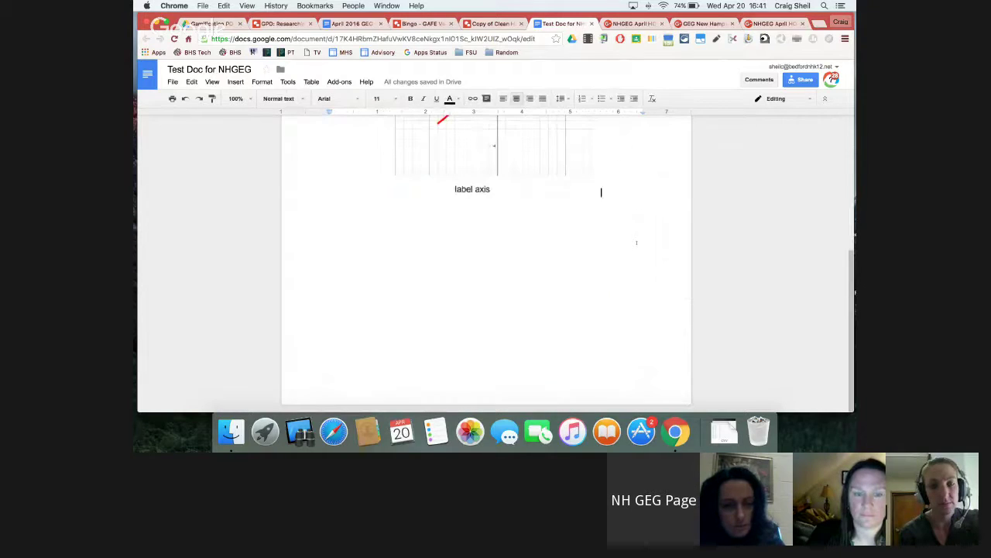
Add left-aligned lines 'Question 3.' and 'My question is this....' below the graph.
{"action": "key", "text": "Return"}
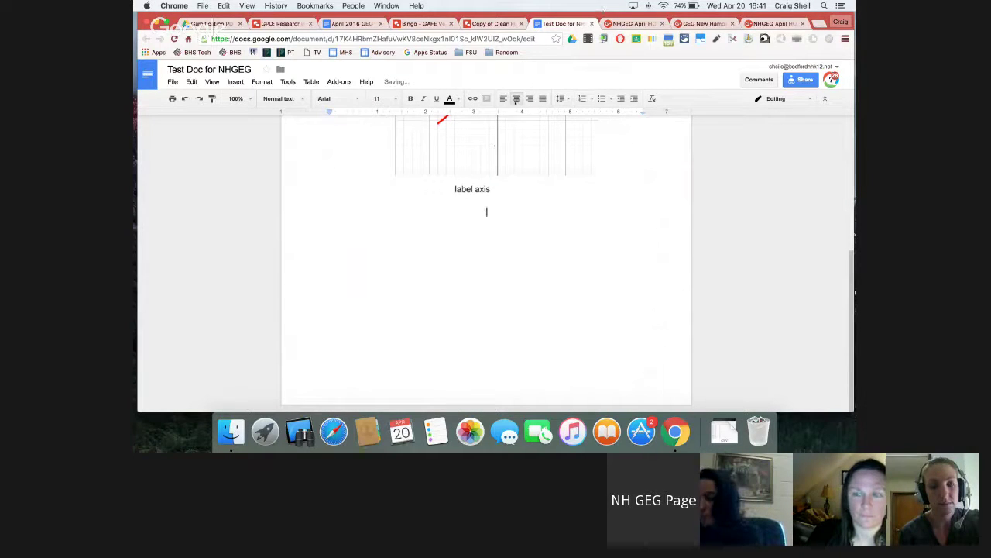
{"action": "left_click", "coordinate": [502, 98]}
{"action": "type", "text": "Question "}
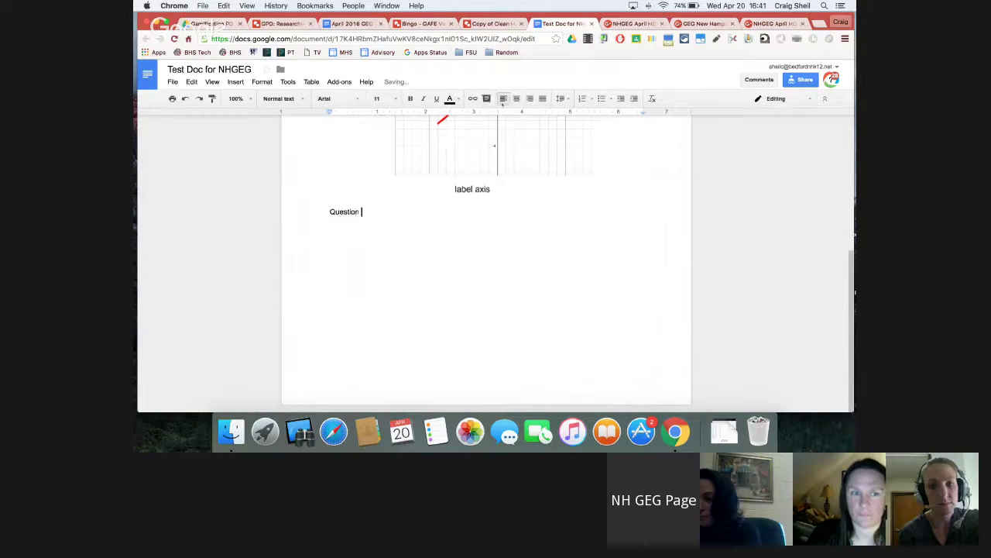
{"action": "type", "text": "3."}
{"action": "key", "text": "Return"}
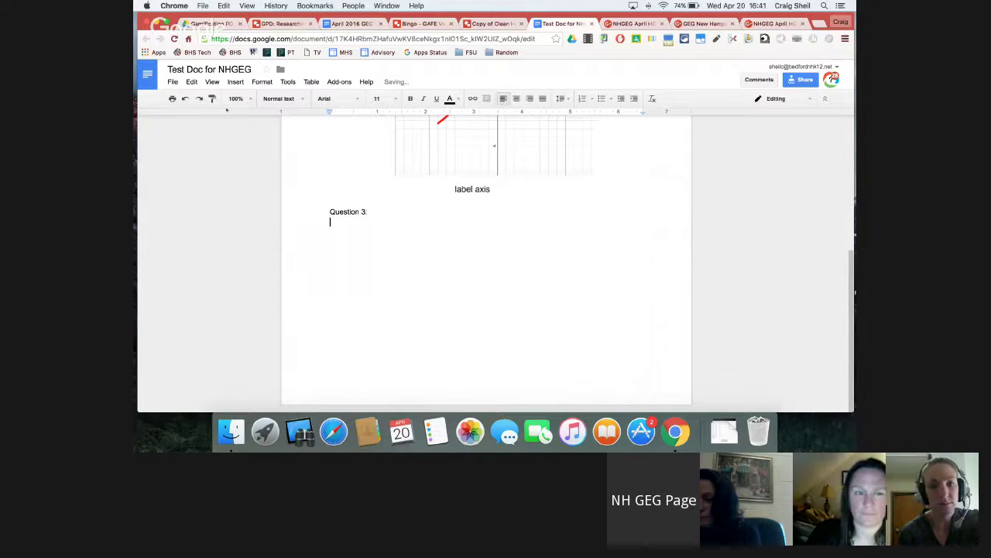
{"action": "type", "text": "My question is this...."}
{"action": "key", "text": "Return"}
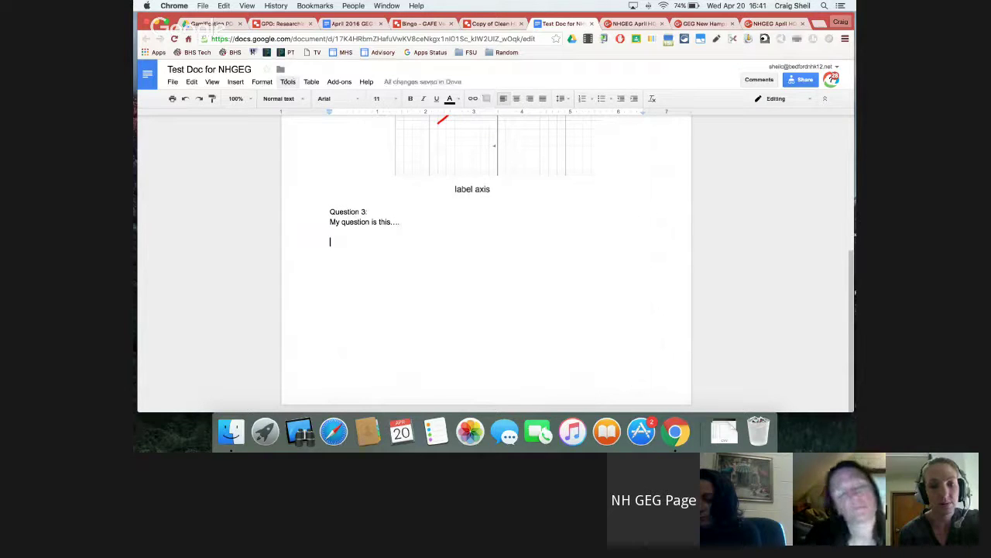
{"action": "left_click", "coordinate": [236, 82]}
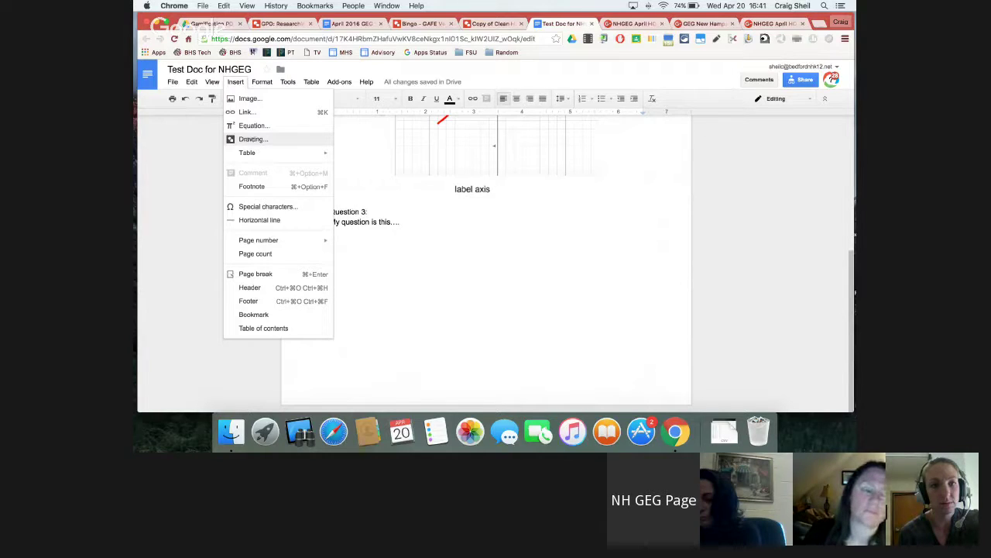
Insert a new blank drawing below Question 3 via Insert > Drawing.
{"action": "left_click", "coordinate": [253, 138]}
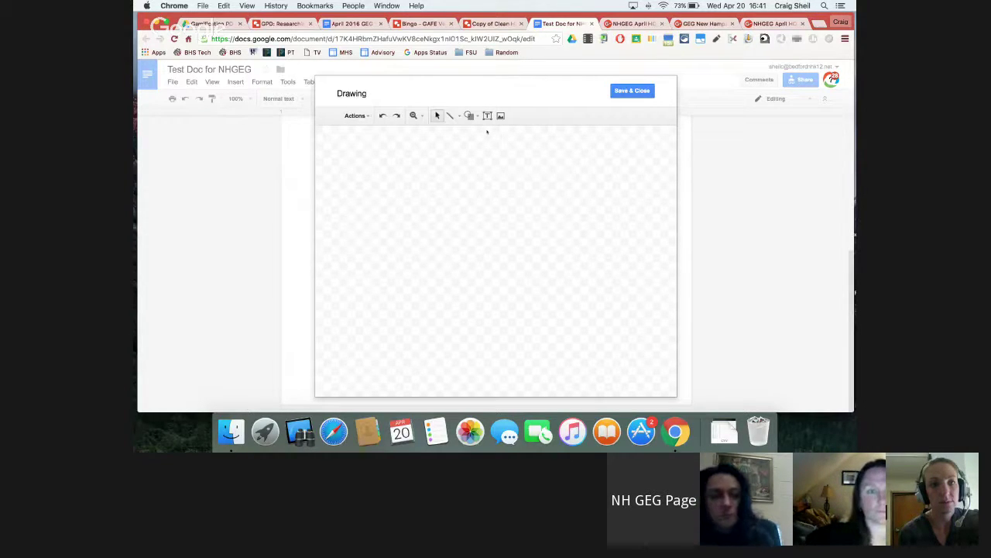
Open a blank Desmos graph in a new tab and select its empty grid for capture.
{"action": "left_click", "coordinate": [818, 24]}
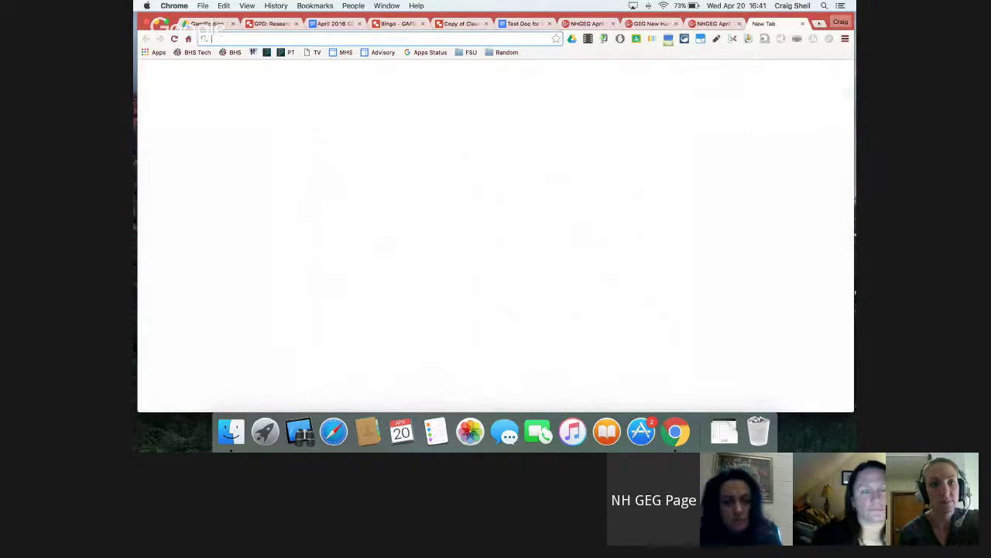
{"action": "type", "text": "des"}
{"action": "key", "text": "Return"}
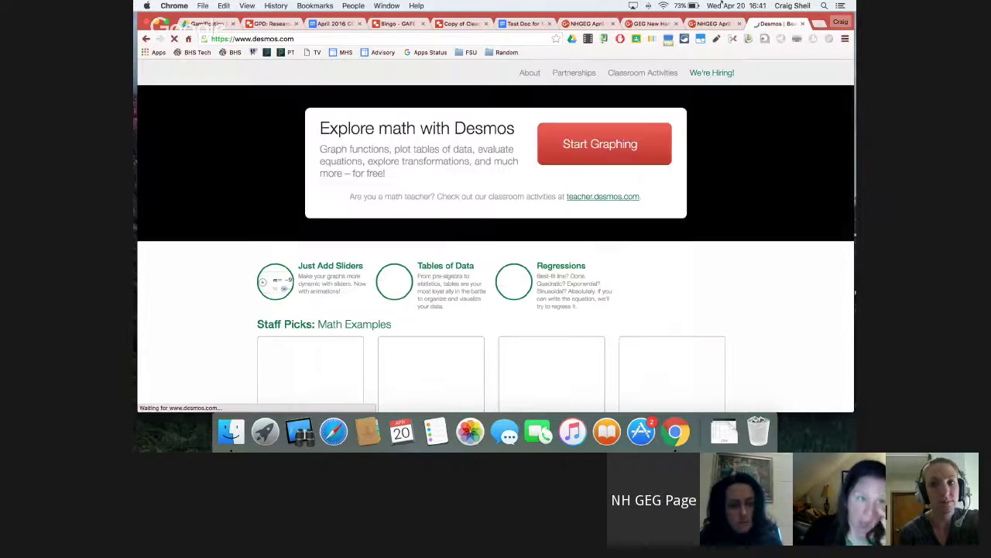
{"action": "left_click", "coordinate": [600, 143]}
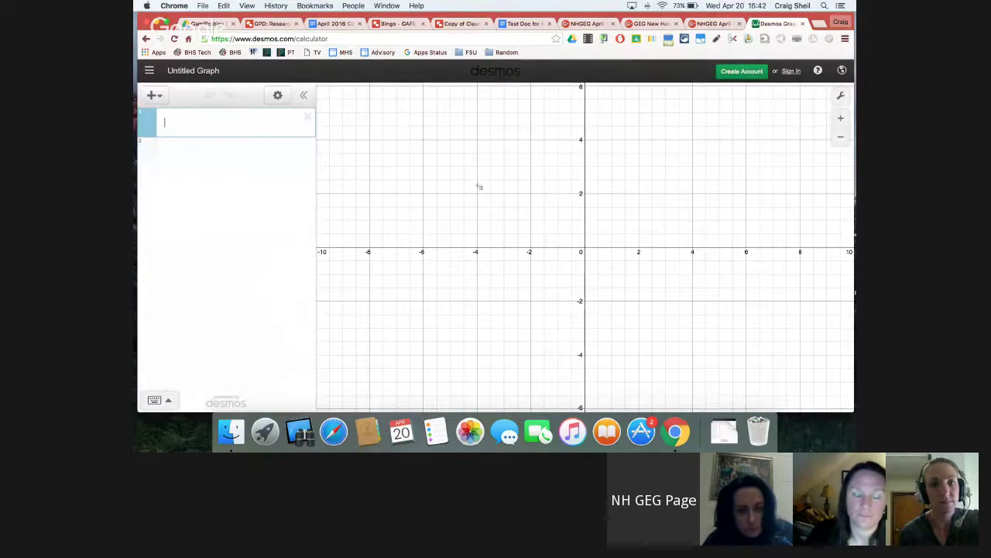
{"action": "left_click_drag", "start_coordinate": [462, 99], "coordinate": [728, 381]}
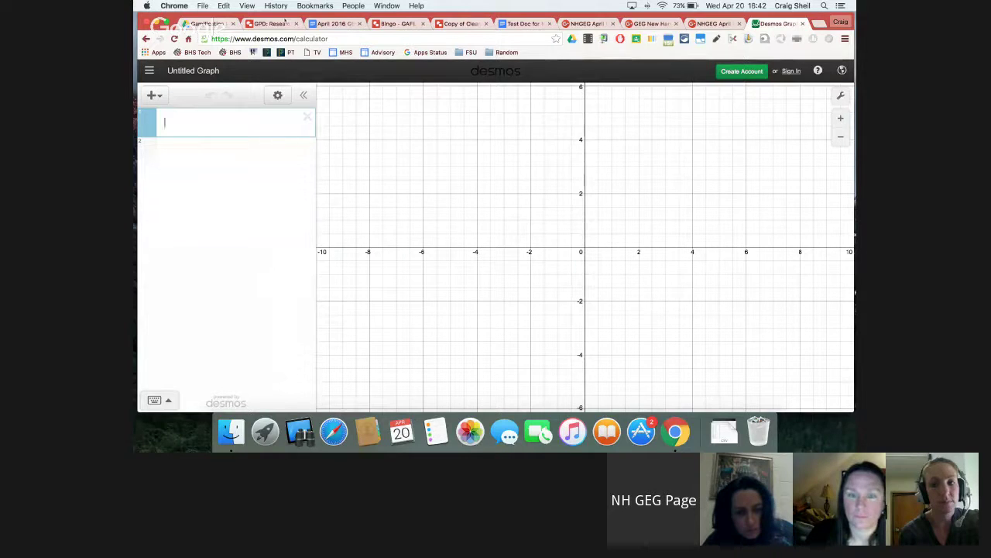
Paste the Desmos grid screenshot into the Docs drawing and shrink it by its corners.
{"action": "left_click", "coordinate": [524, 24]}
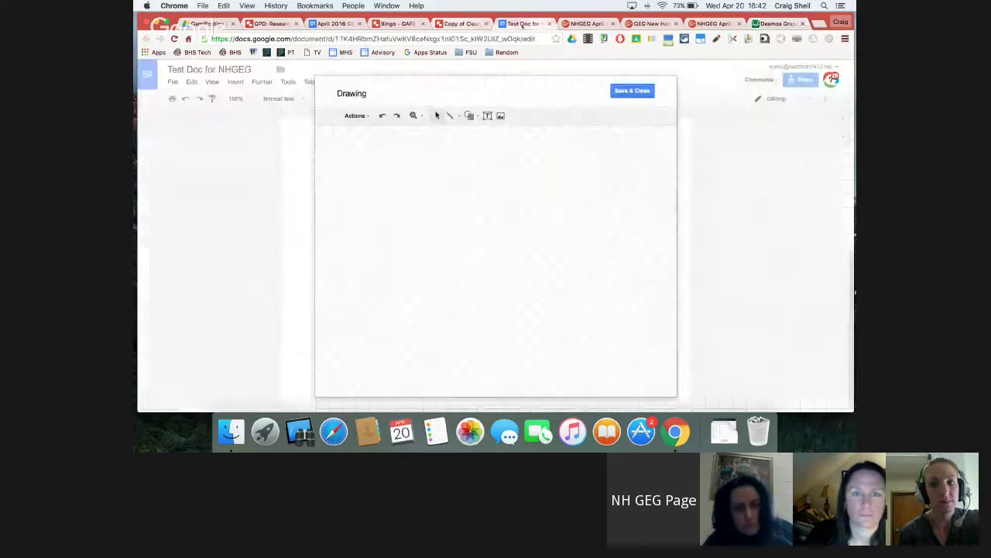
{"action": "left_click_drag", "start_coordinate": [821, 17], "coordinate": [767, 40]}
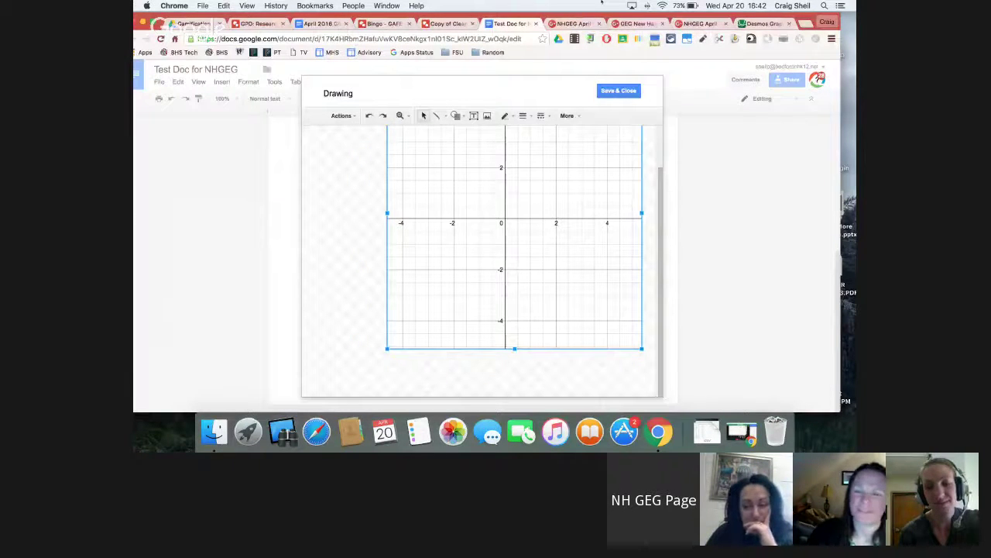
{"action": "left_click_drag", "start_coordinate": [397, 349], "coordinate": [455, 285]}
{"action": "mouse_move", "coordinate": [548, 177]}
{"action": "left_mouse_down"}
{"action": "mouse_move", "coordinate": [508, 255]}
{"action": "mouse_move", "coordinate": [478, 246]}
{"action": "left_mouse_up"}
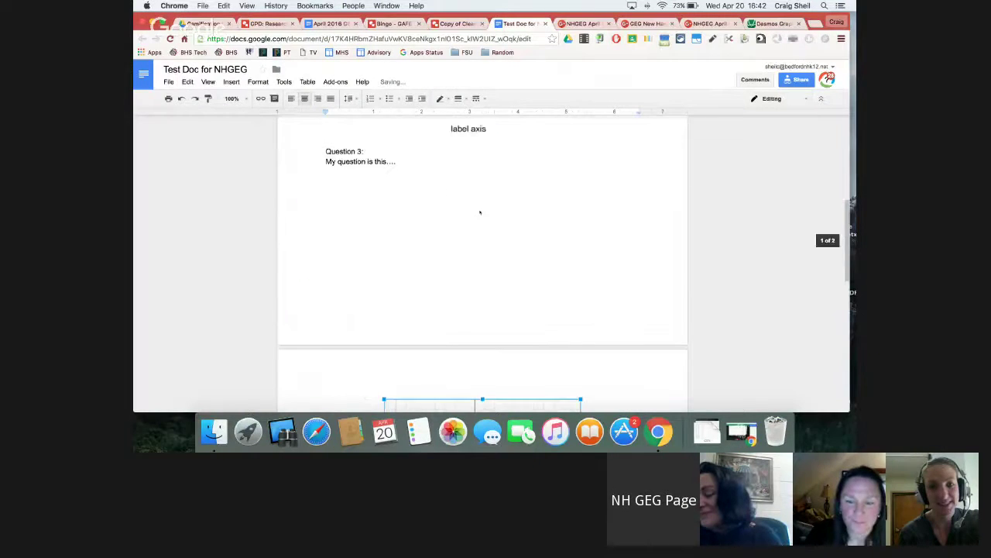
Append '(double click on image below)' after 'class.' in Question 2.
{"action": "scroll", "coordinate": [480, 212], "scroll_direction": "up", "scroll_amount": 1}
{"action": "left_click", "coordinate": [349, 190]}
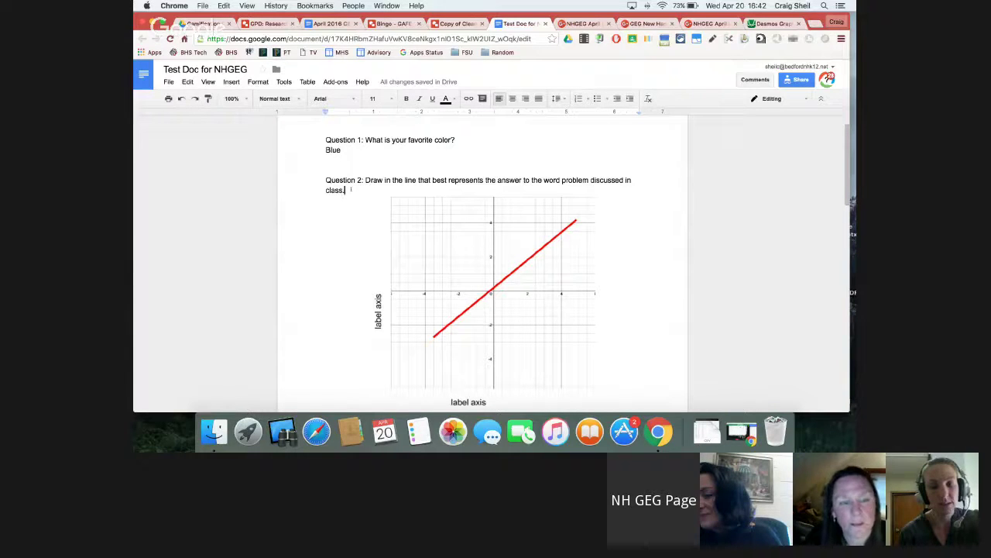
{"action": "type", "text": "("}
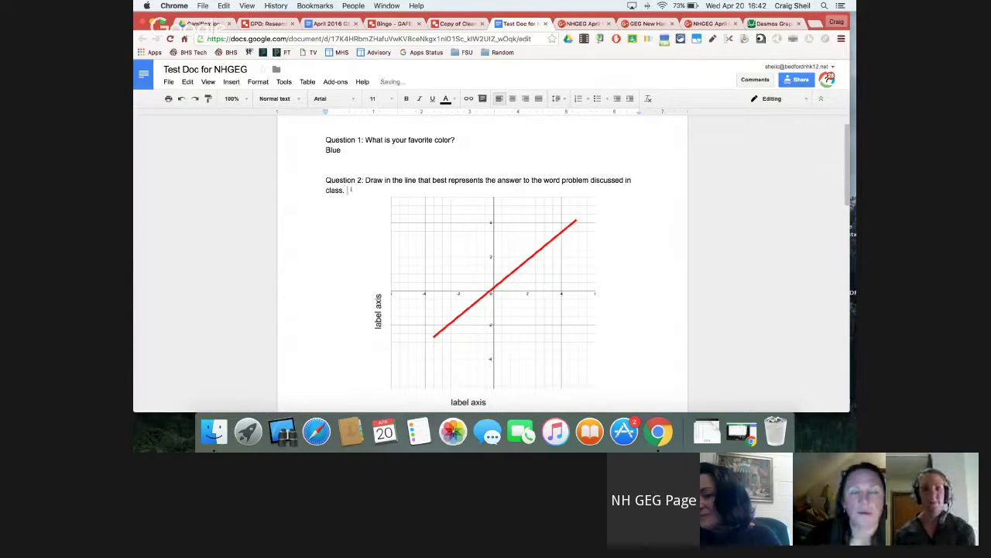
{"action": "type", "text": "double"}
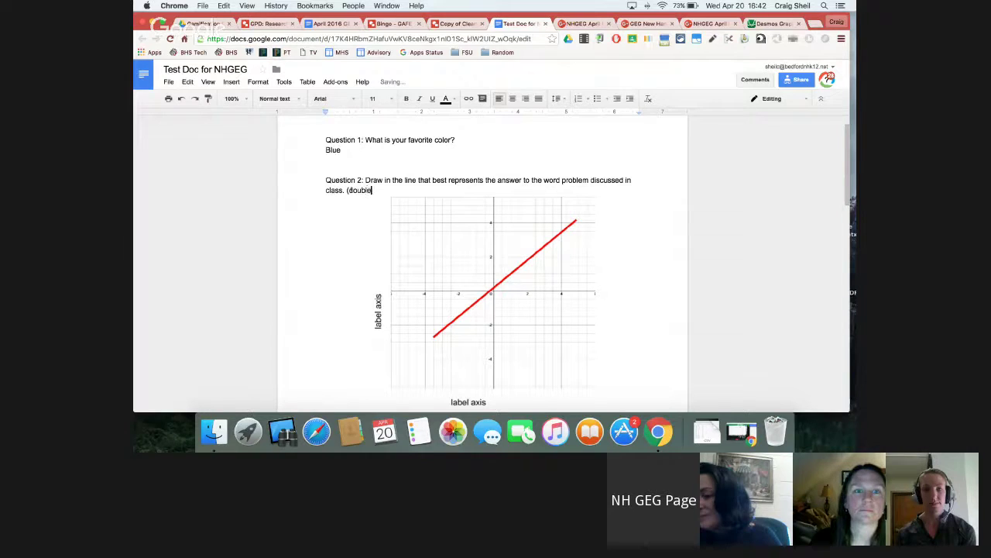
{"action": "type", "text": " click on image below"}
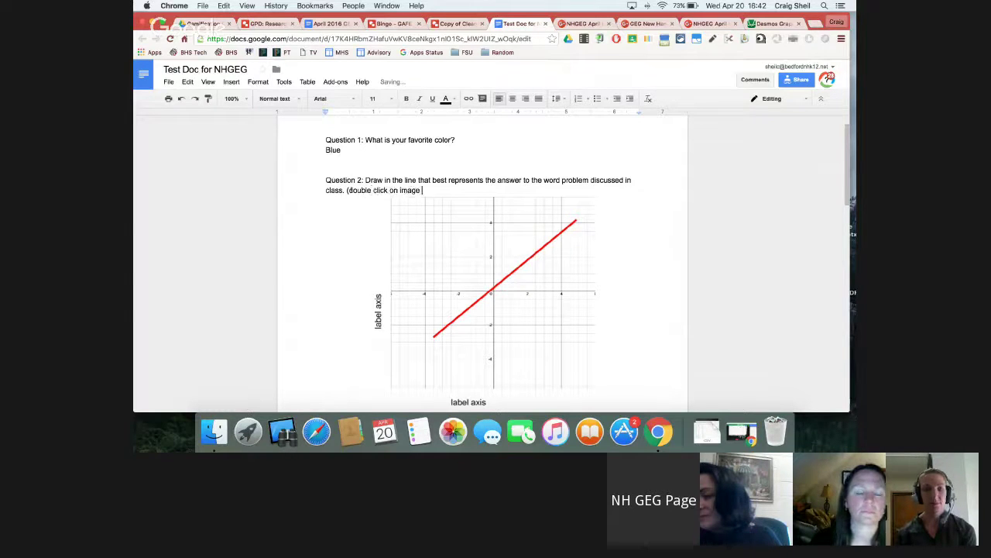
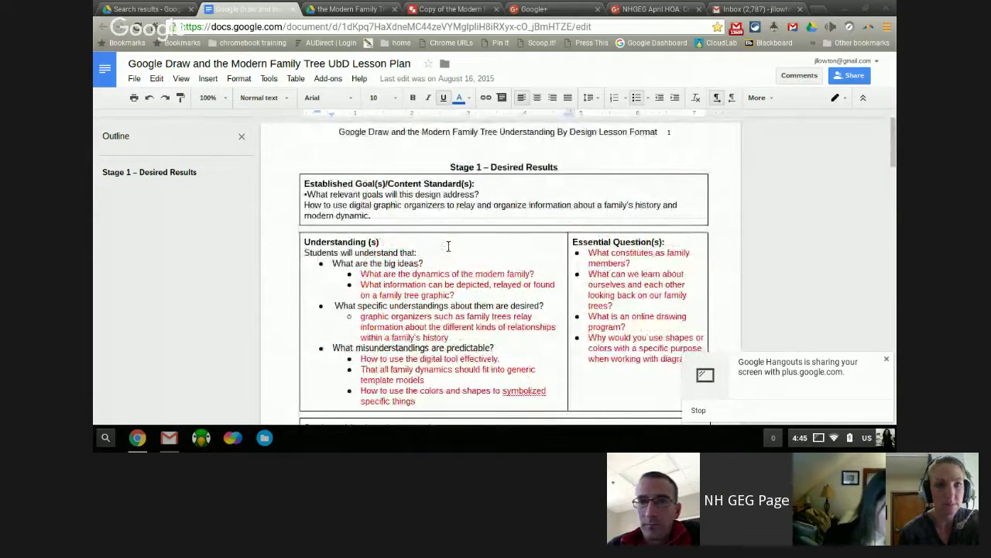
Go from the template preview to the editable Copy of the Modern Family Tree drawing.
{"action": "left_click", "coordinate": [351, 9]}
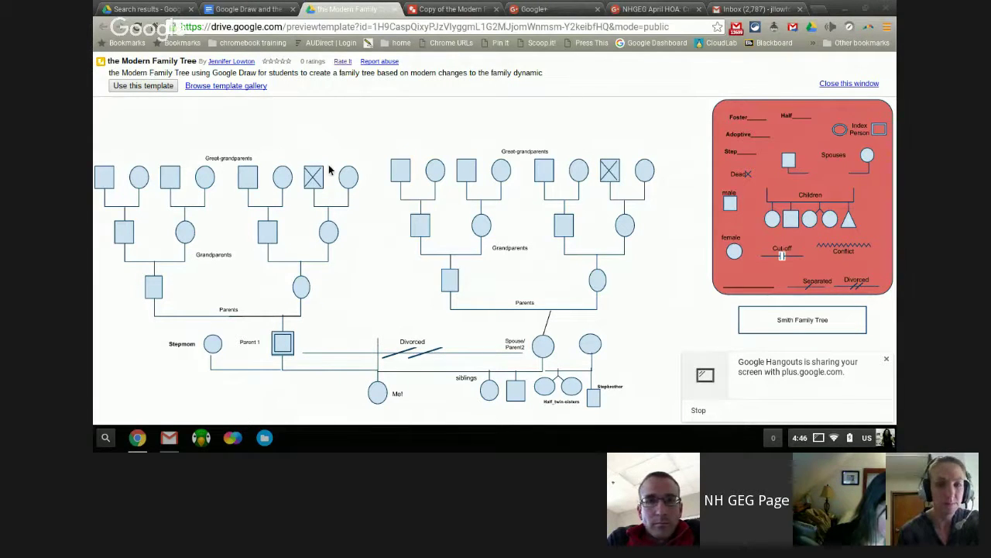
{"action": "left_click", "coordinate": [426, 10]}
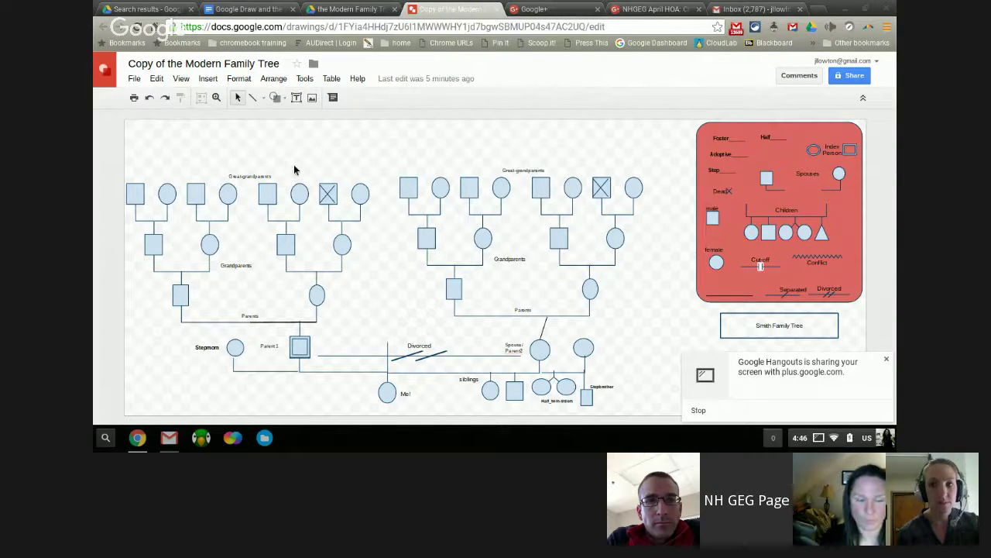
Ungroup the top great-grandparent square-and-circle pair in the right tree twice.
{"action": "left_click", "coordinate": [402, 194]}
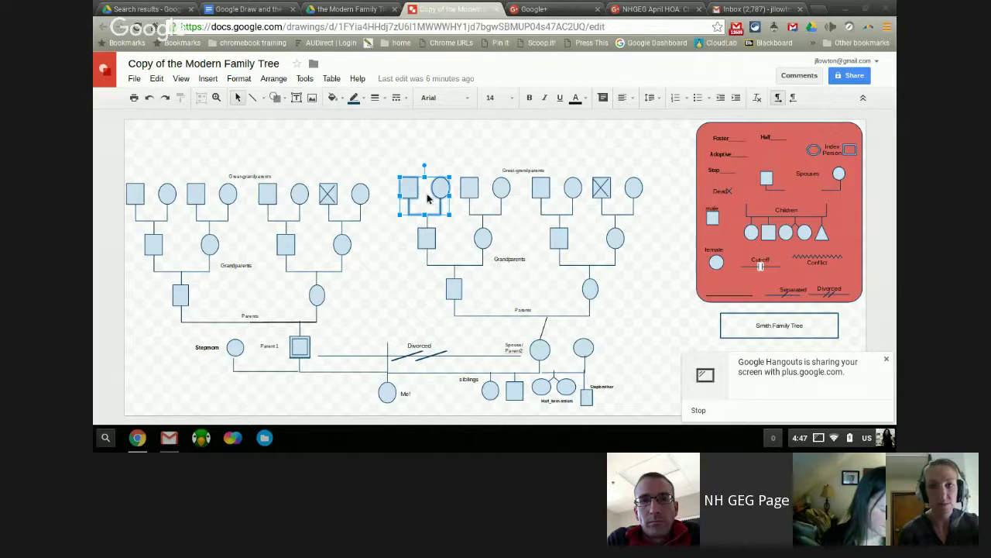
{"action": "right_click", "coordinate": [431, 200]}
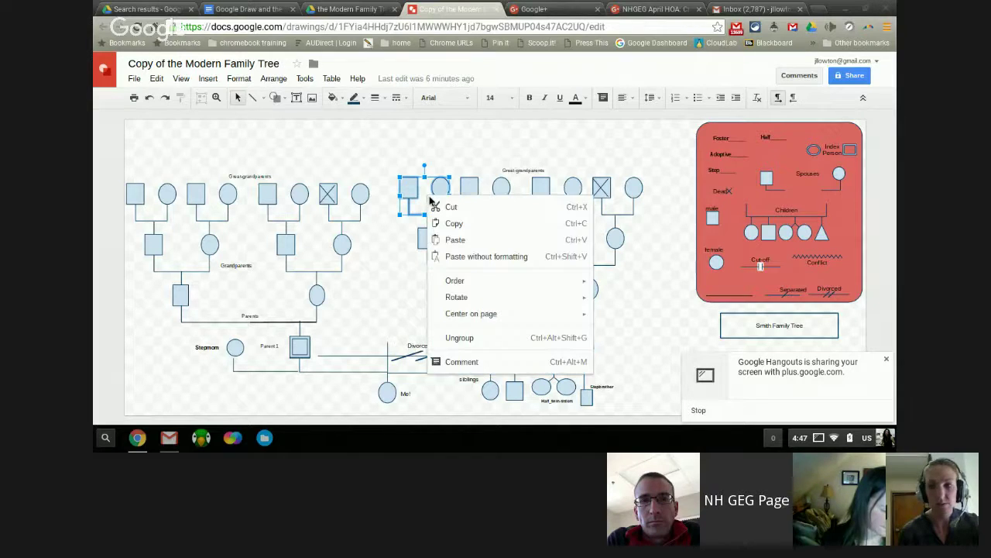
{"action": "left_click", "coordinate": [471, 341]}
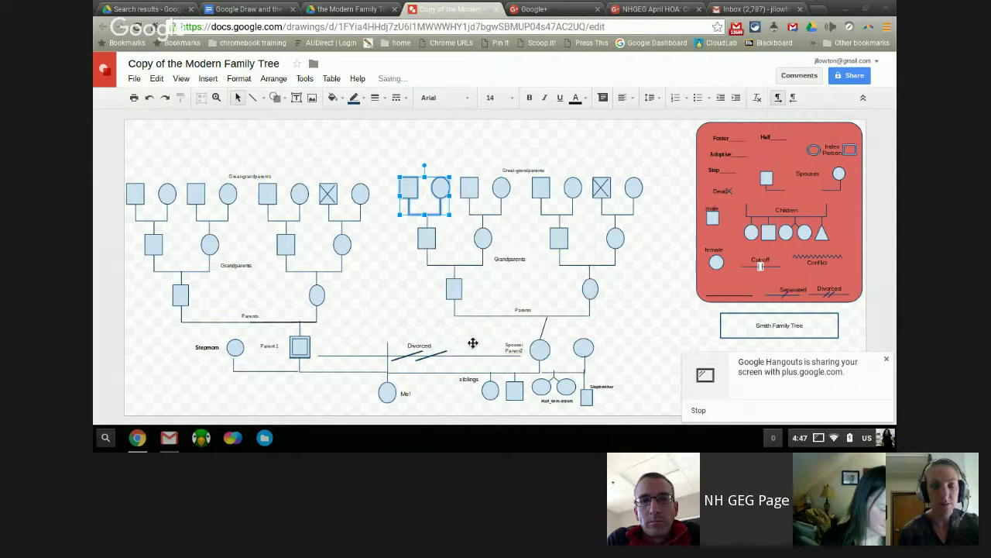
{"action": "left_click", "coordinate": [449, 166]}
{"action": "left_click", "coordinate": [444, 193]}
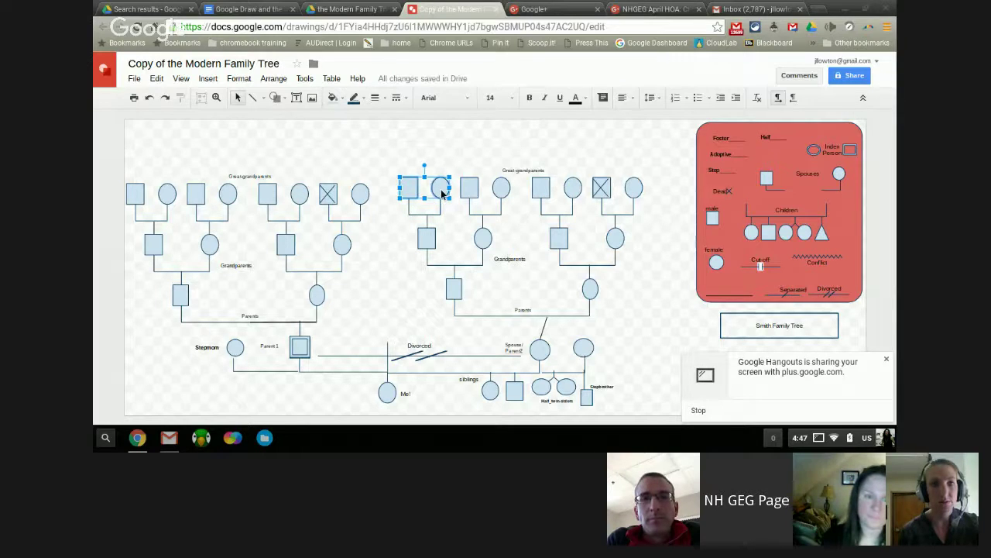
{"action": "right_click", "coordinate": [443, 193]}
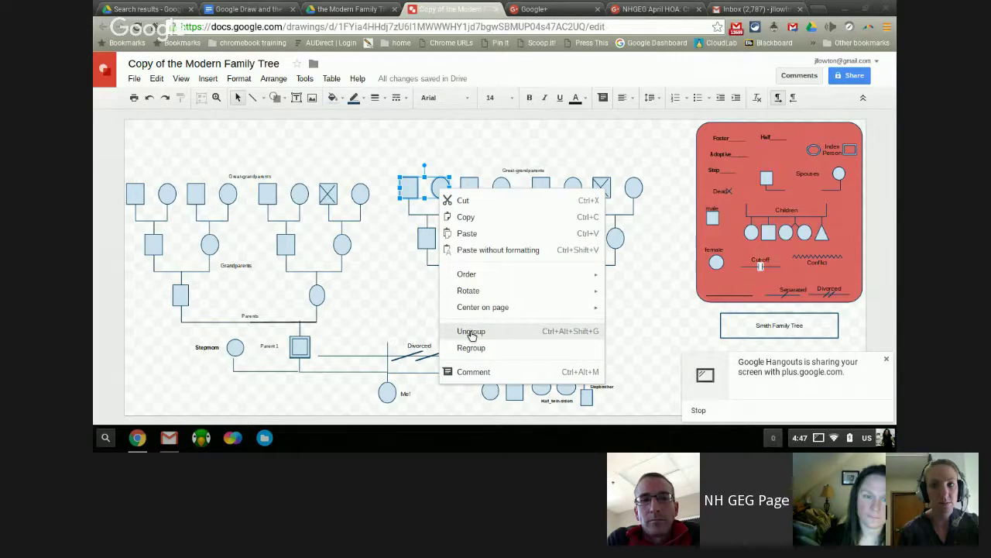
{"action": "left_click", "coordinate": [470, 332]}
Delete the great-grandparent circle and select the connector line beside it.
{"action": "left_click", "coordinate": [449, 162]}
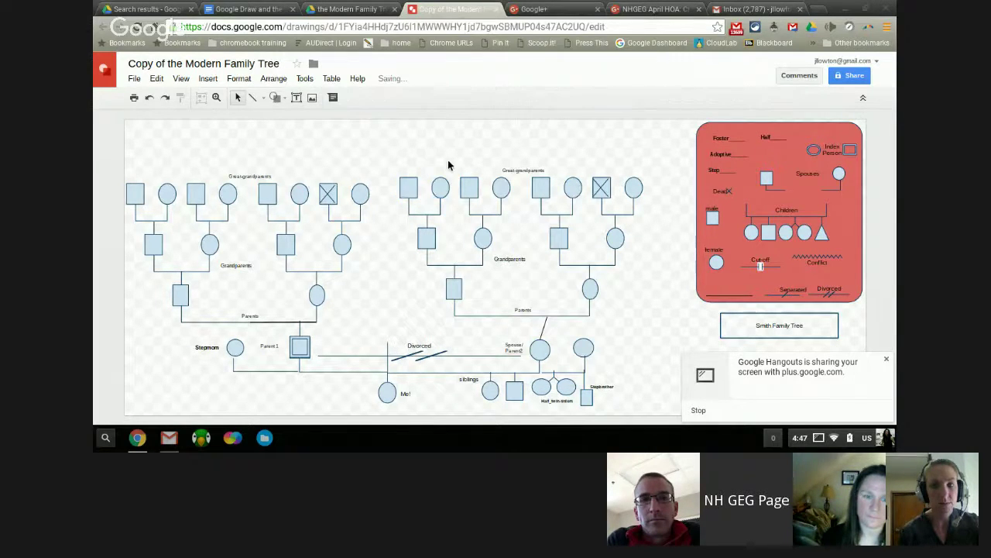
{"action": "left_click", "coordinate": [440, 198]}
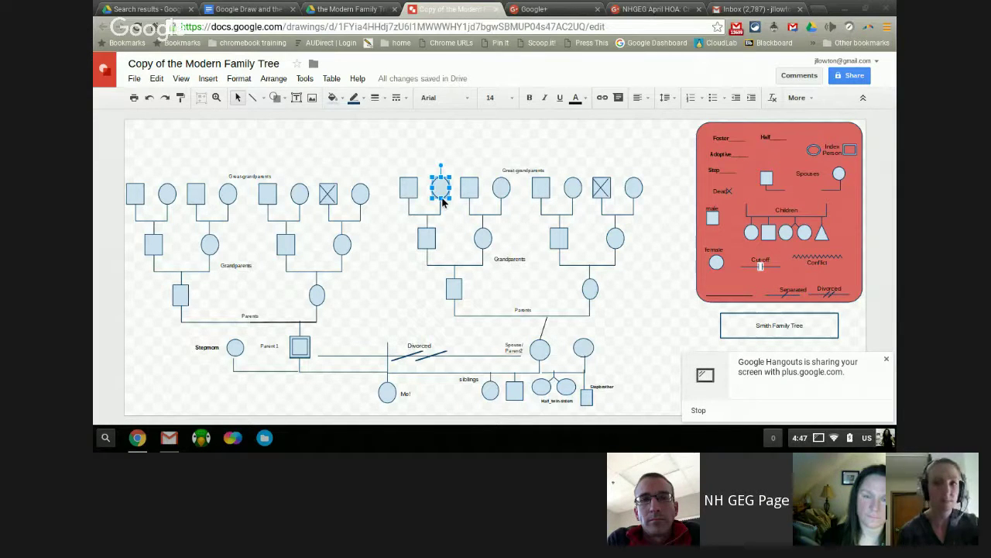
{"action": "key", "text": "Delete"}
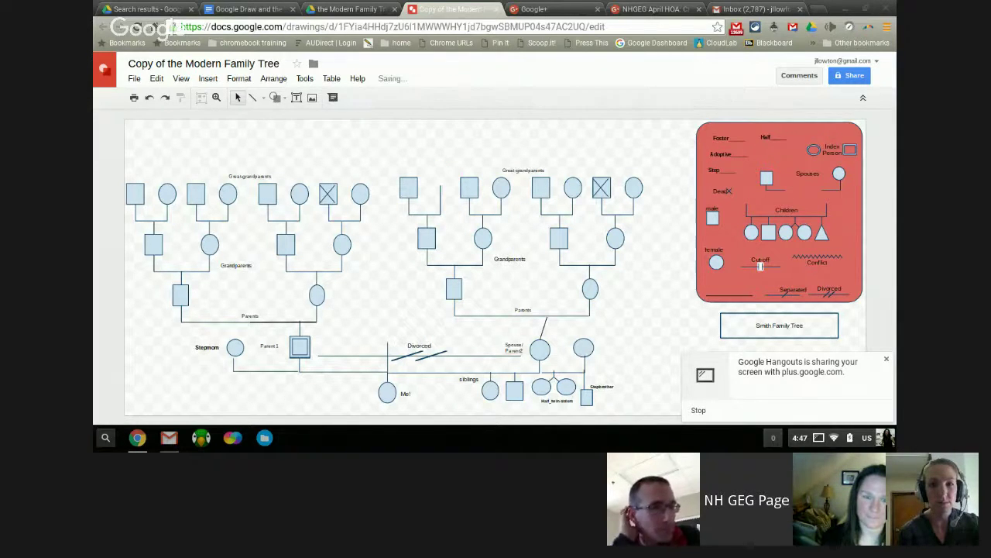
{"action": "left_click", "coordinate": [446, 205]}
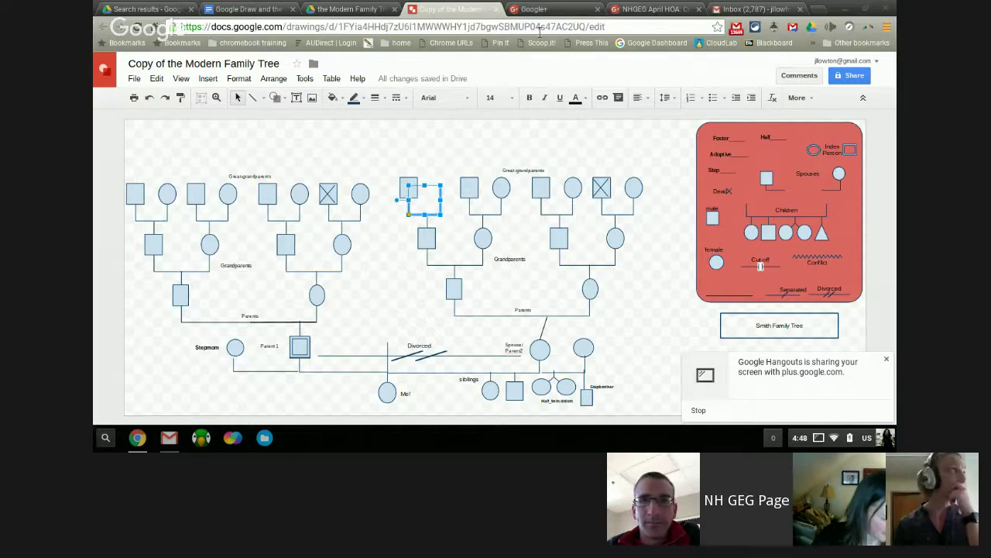
Bring up the other Chrome window with the second Modern Family Tree drawing.
{"action": "left_click", "coordinate": [843, 18]}
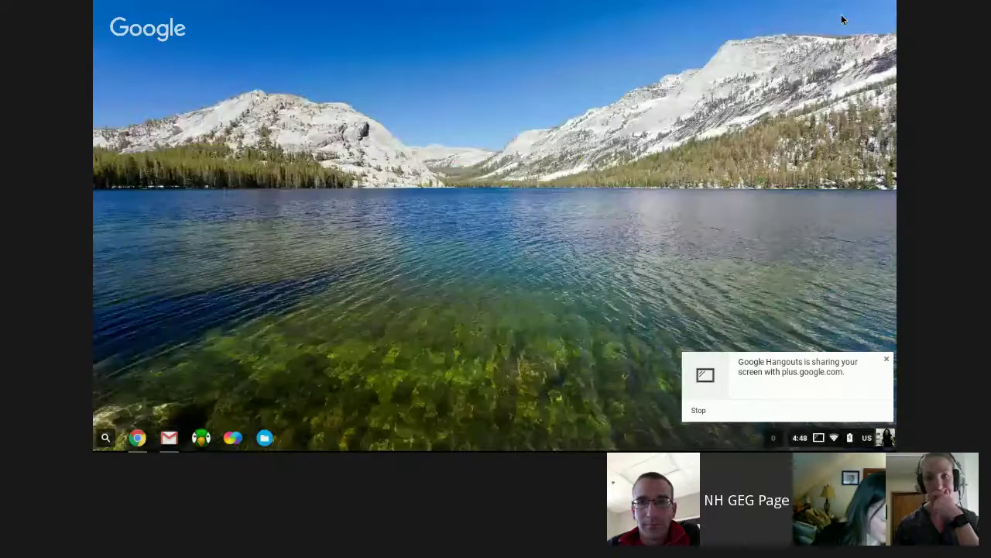
{"action": "left_click", "coordinate": [136, 439]}
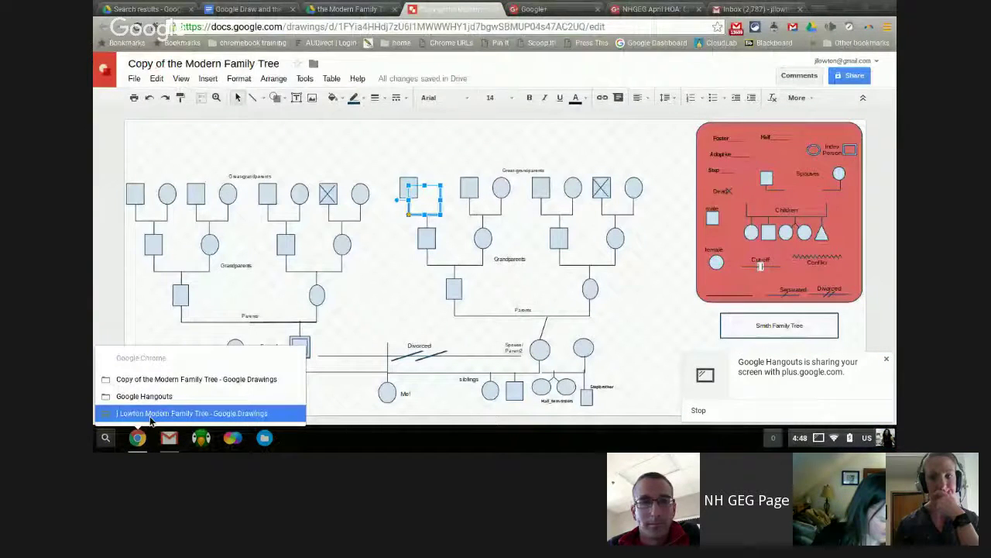
{"action": "left_click", "coordinate": [151, 413]}
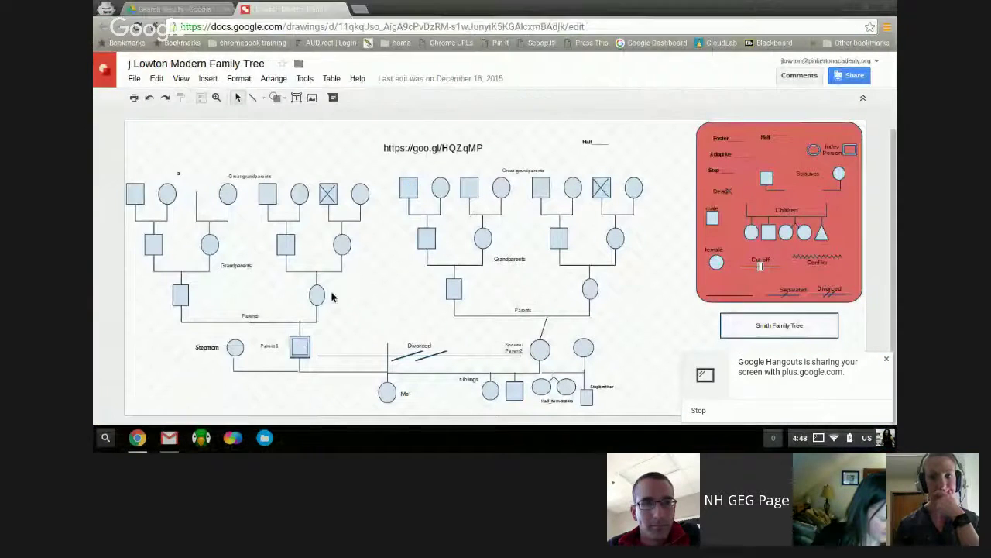
{"action": "right_click", "coordinate": [379, 295]}
{"action": "mouse_move", "coordinate": [408, 379]}
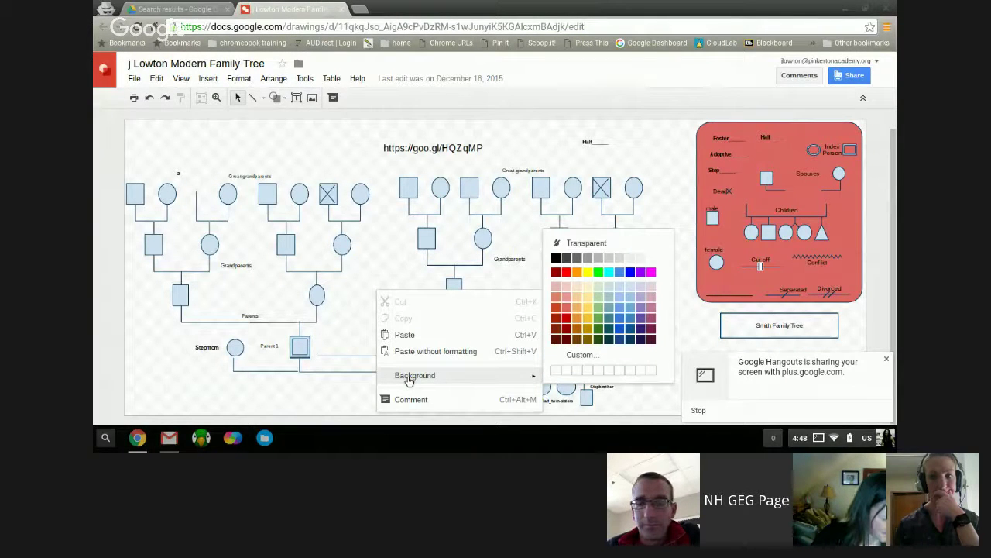
{"action": "left_click", "coordinate": [395, 260]}
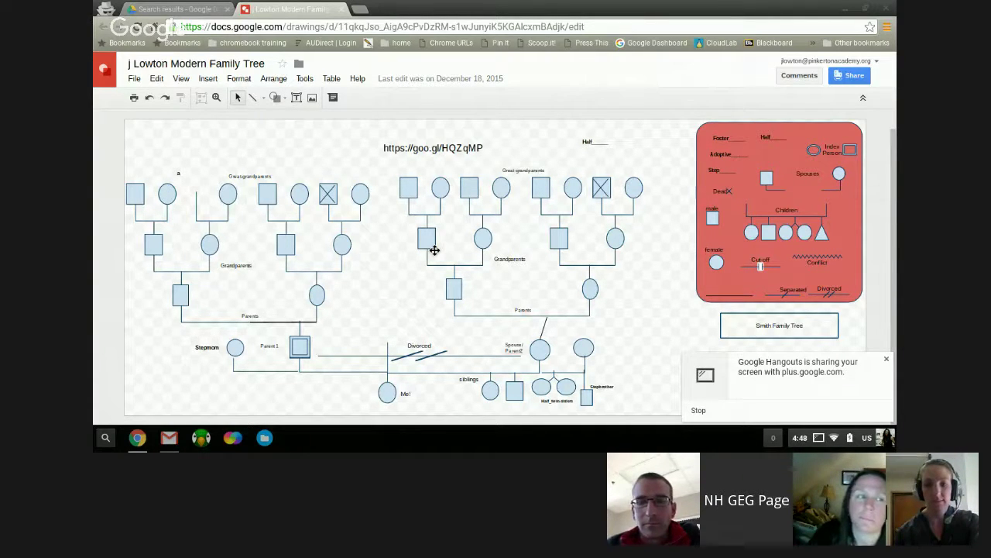
Select the grandparents pair group, then the crossed square-and-circle group.
{"action": "left_click", "coordinate": [434, 250]}
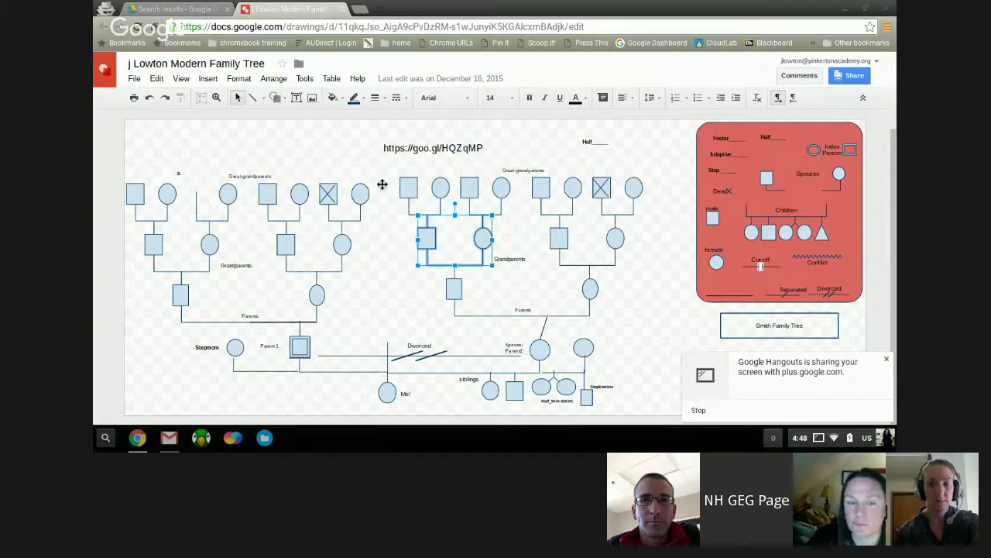
{"action": "left_click", "coordinate": [348, 167]}
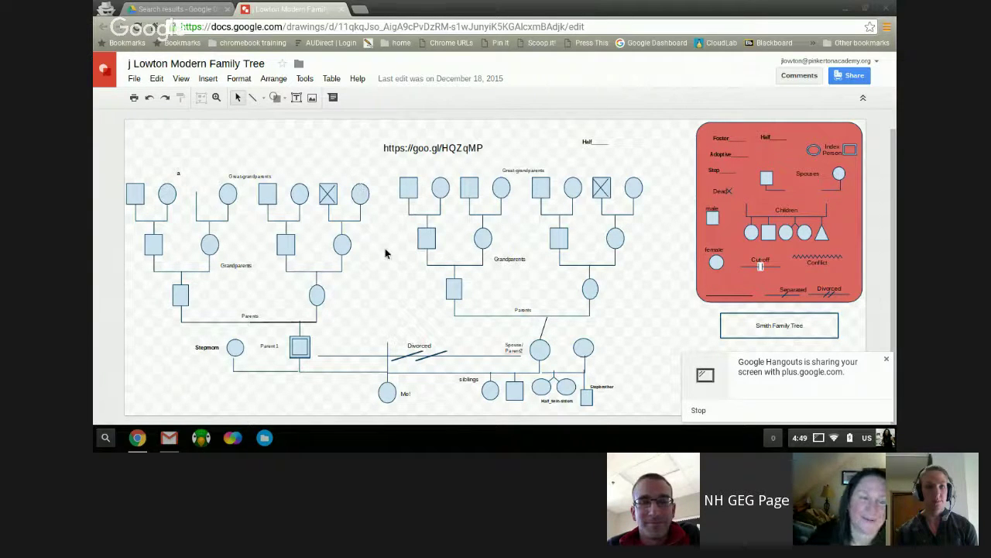
{"action": "left_click", "coordinate": [360, 195]}
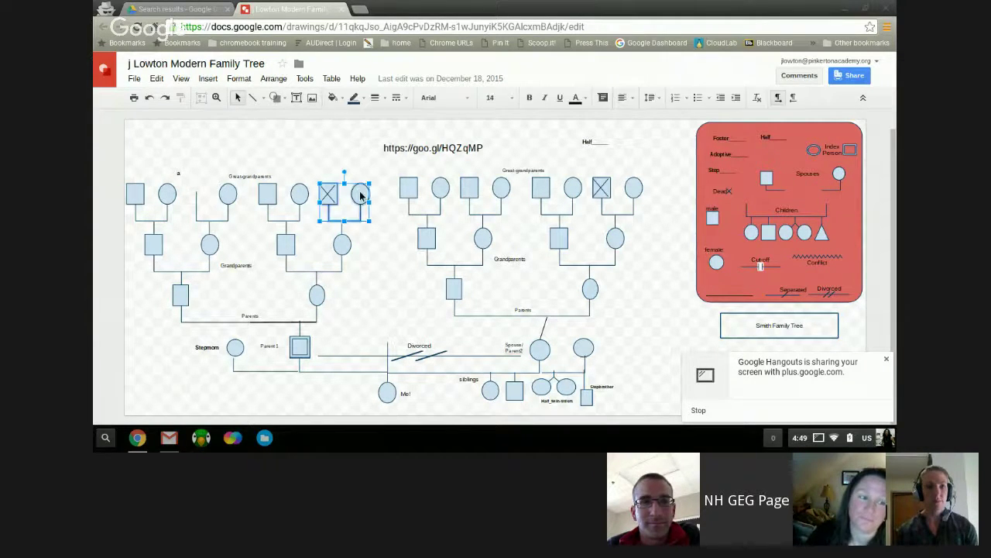
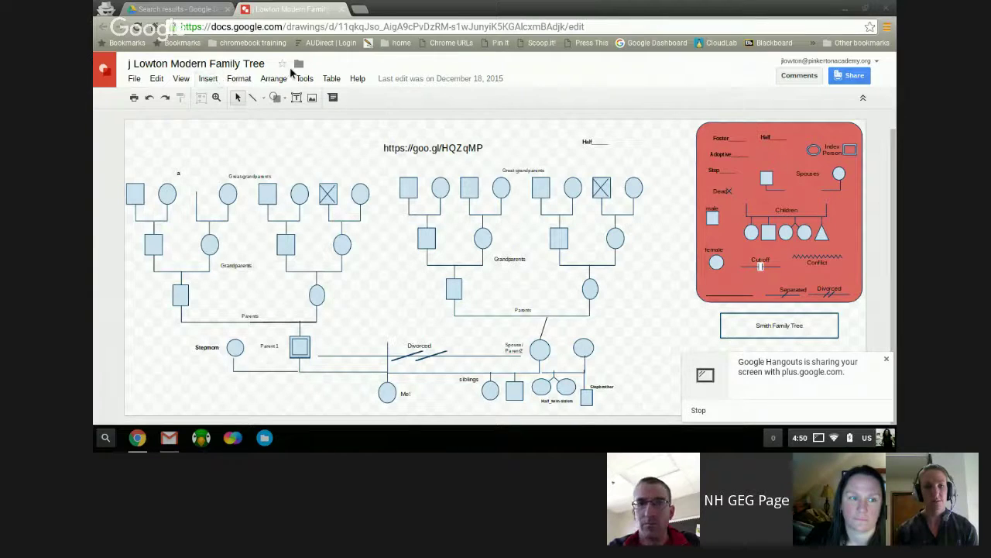
Search Research for 'flag portugal' and drag the first flag image onto the family tree.
{"action": "left_click", "coordinate": [303, 79]}
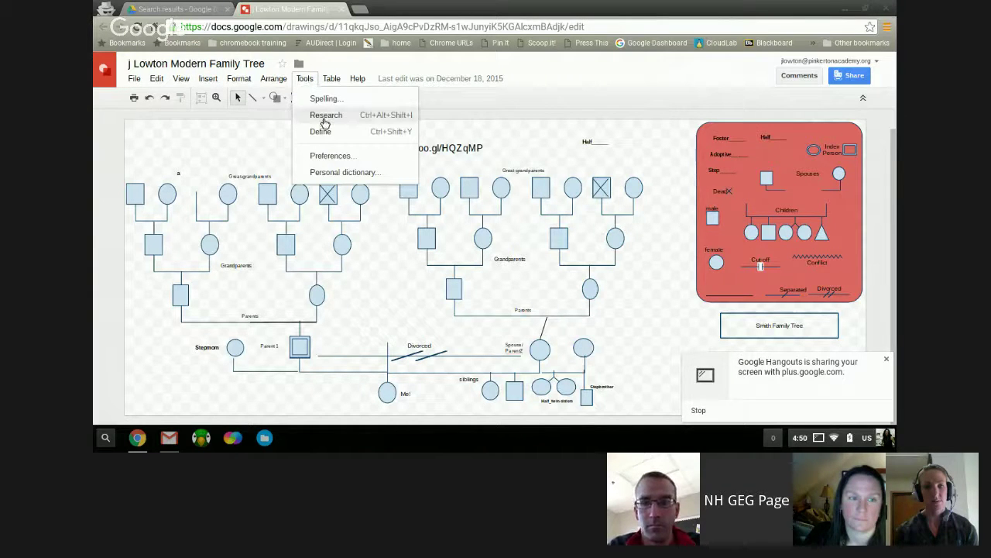
{"action": "left_click", "coordinate": [324, 117]}
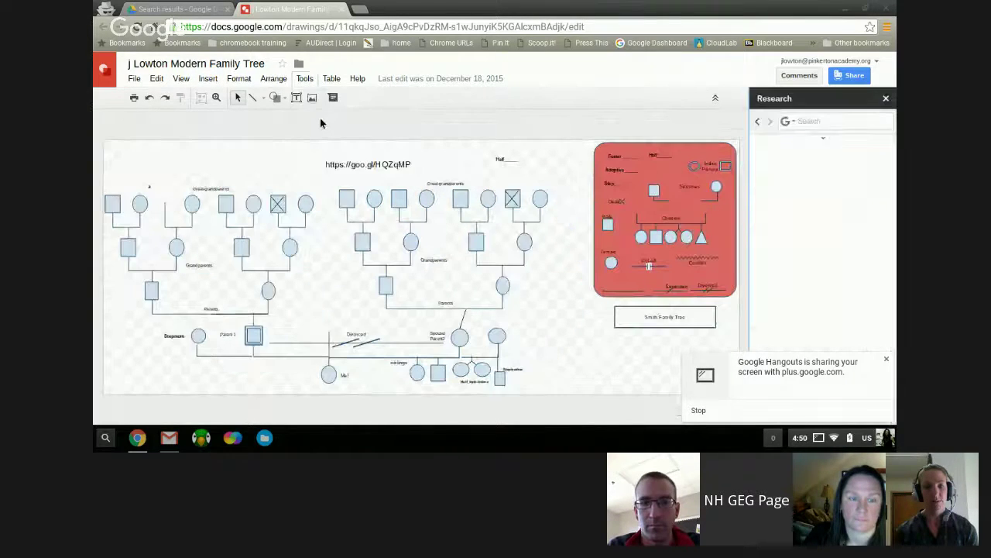
{"action": "left_click", "coordinate": [808, 123]}
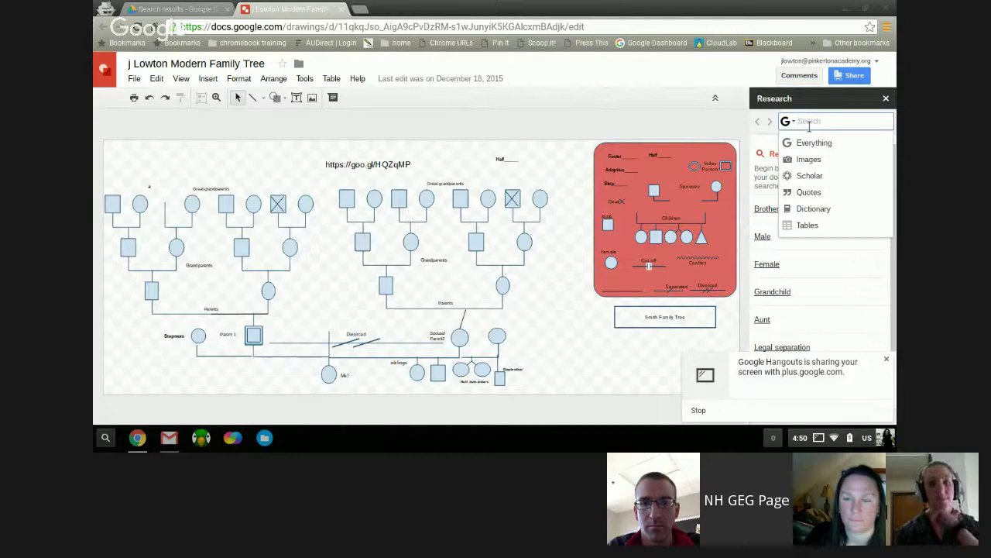
{"action": "type", "text": "flag"}
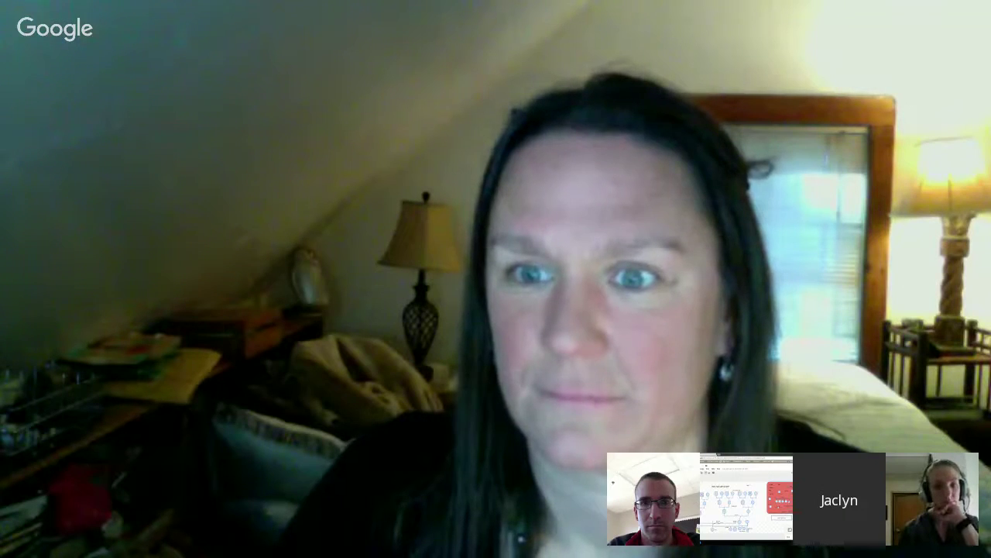
{"action": "type", "text": "portugal"}
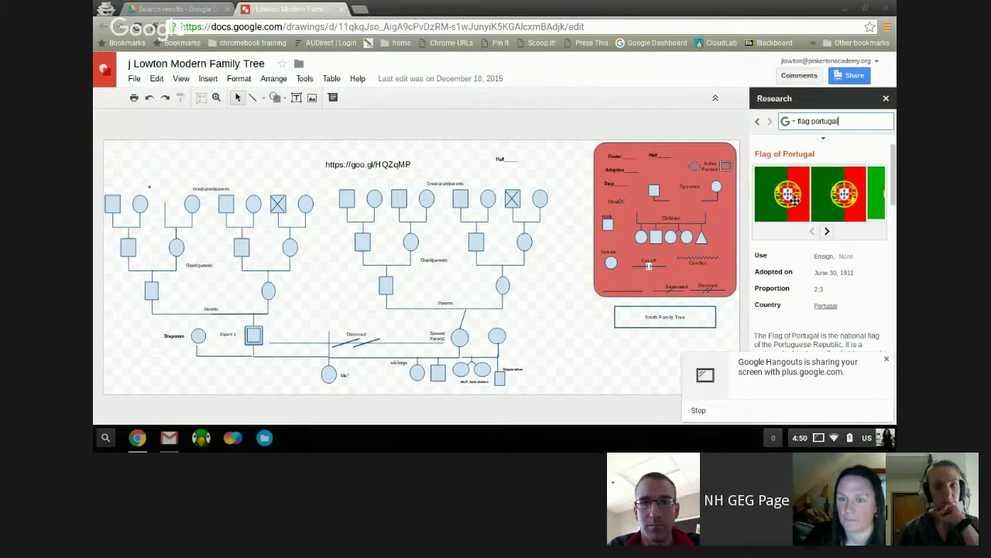
{"action": "mouse_move", "coordinate": [795, 201]}
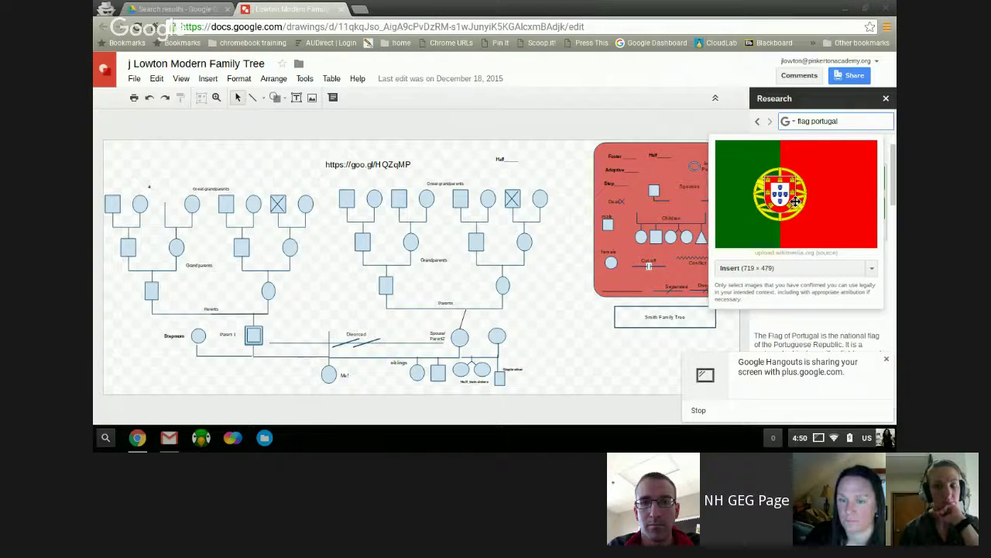
{"action": "mouse_move", "coordinate": [796, 201]}
{"action": "left_mouse_down"}
{"action": "mouse_move", "coordinate": [471, 232]}
{"action": "mouse_move", "coordinate": [406, 256]}
{"action": "mouse_move", "coordinate": [376, 254]}
{"action": "left_mouse_up"}
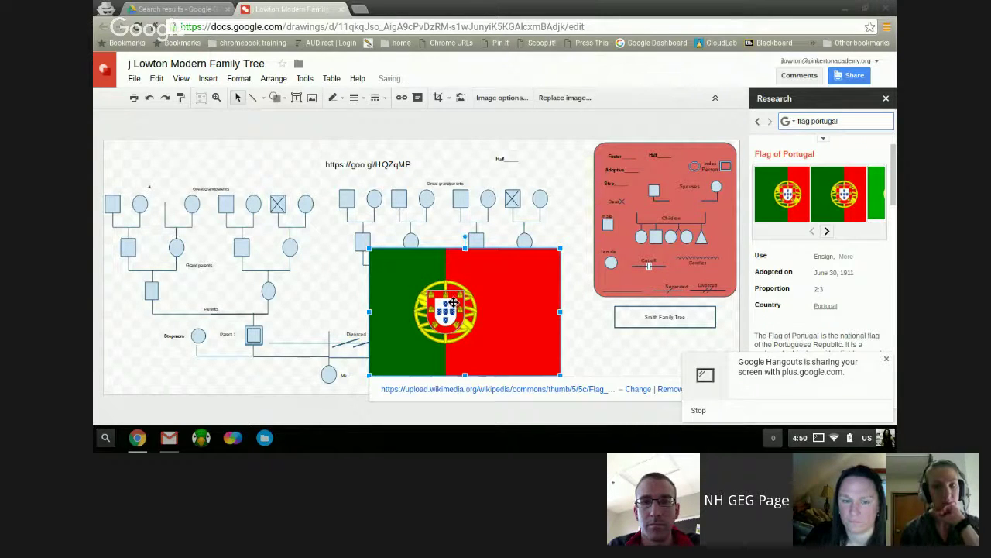
Close the Research panel and shrink the Portugal flag to a small icon.
{"action": "left_click", "coordinate": [885, 100]}
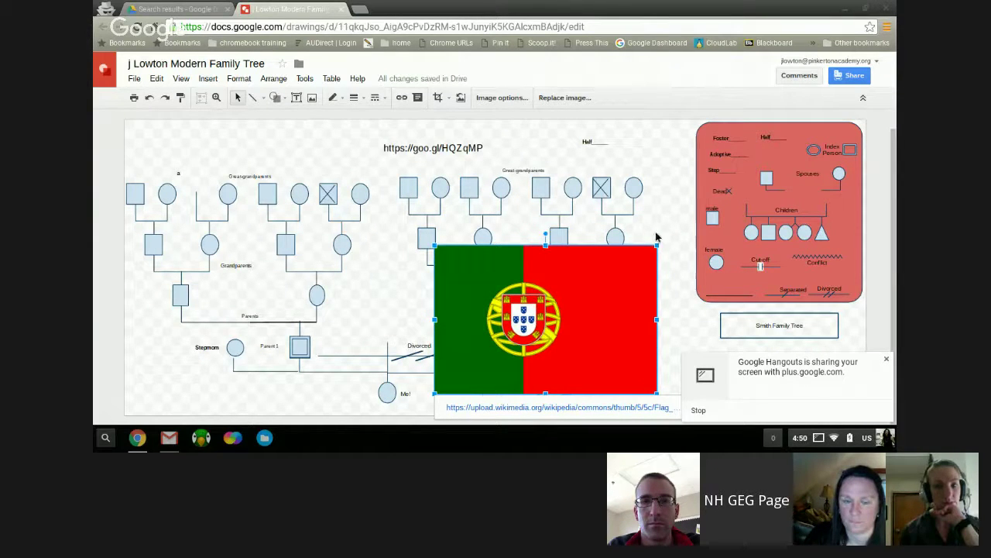
{"action": "left_click_drag", "start_coordinate": [657, 246], "coordinate": [436, 247]}
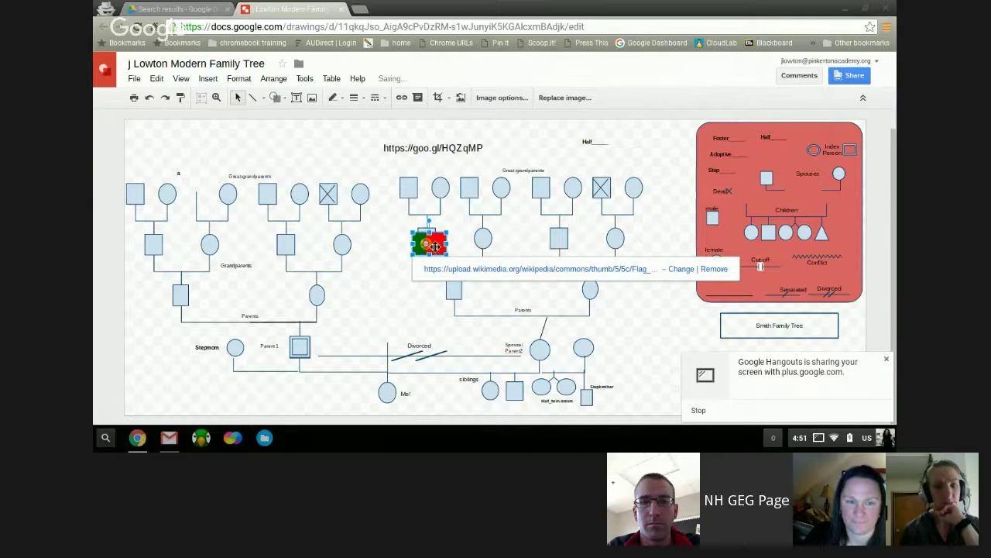
Move the flag onto the grandparent square and make it partly transparent in Image Options.
{"action": "right_click", "coordinate": [433, 245]}
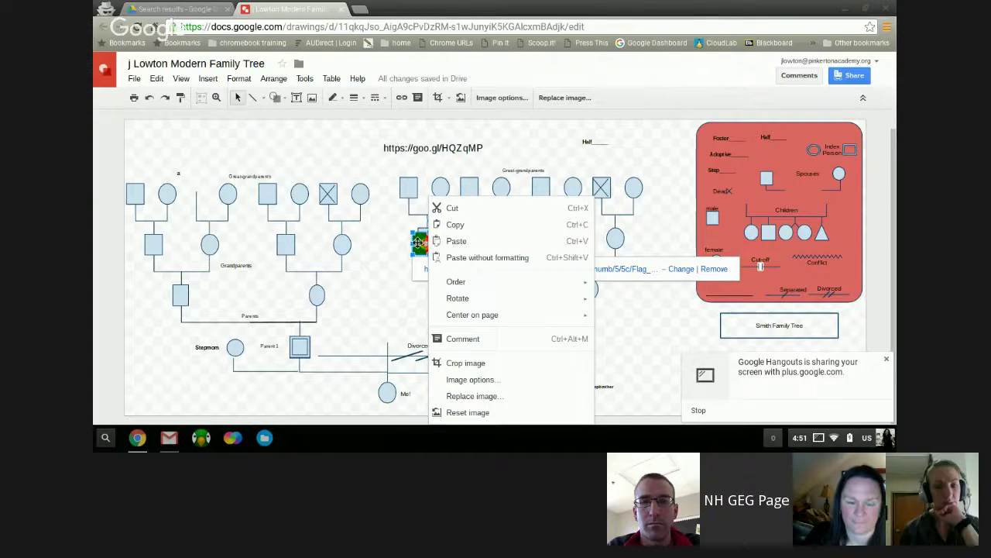
{"action": "left_click", "coordinate": [417, 242]}
{"action": "left_click_drag", "start_coordinate": [418, 242], "coordinate": [418, 230]}
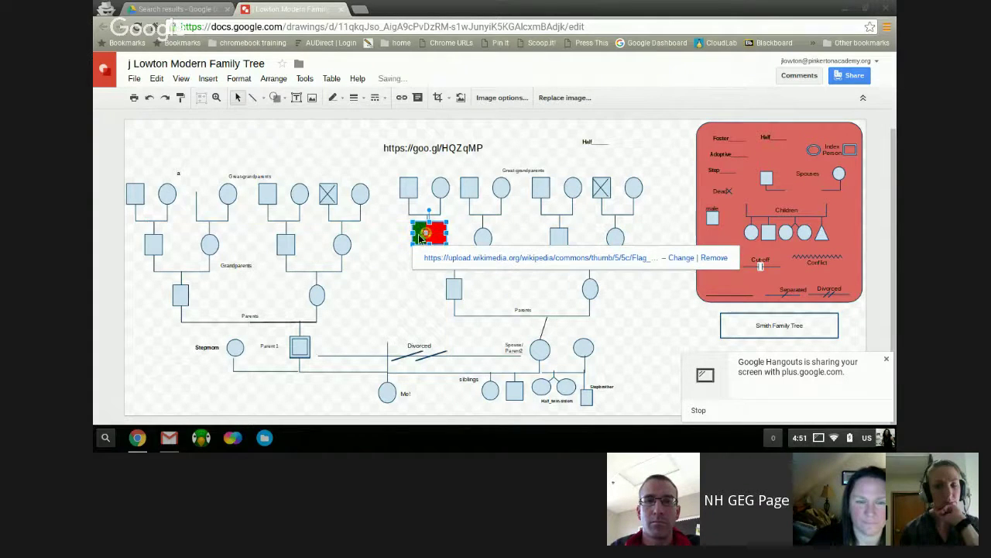
{"action": "left_click", "coordinate": [499, 98]}
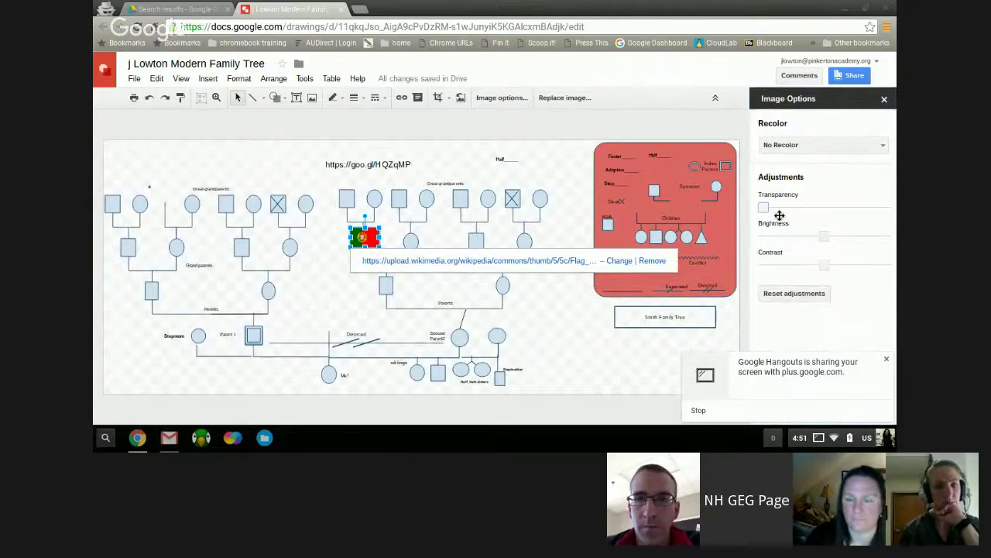
{"action": "left_click_drag", "start_coordinate": [779, 215], "coordinate": [812, 212]}
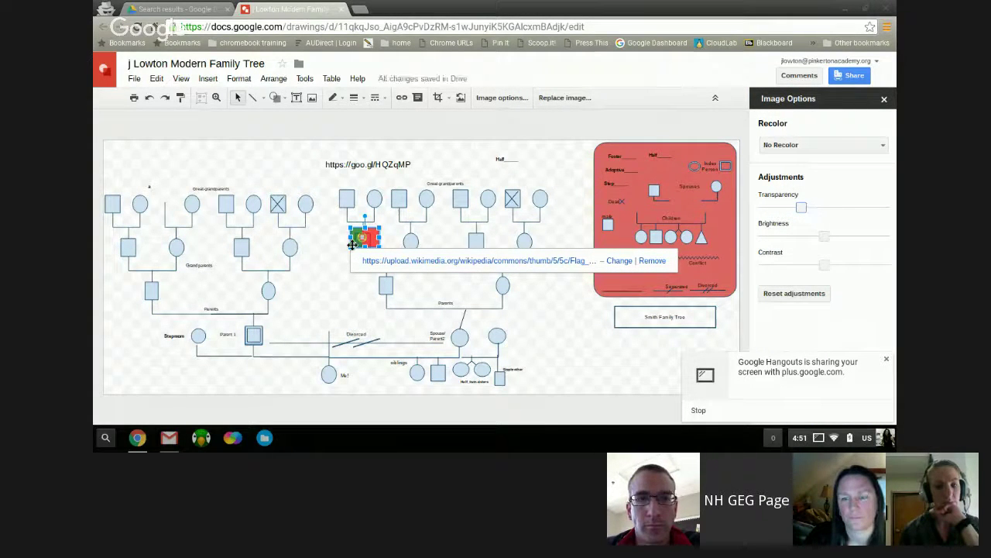
{"action": "left_click", "coordinate": [346, 300]}
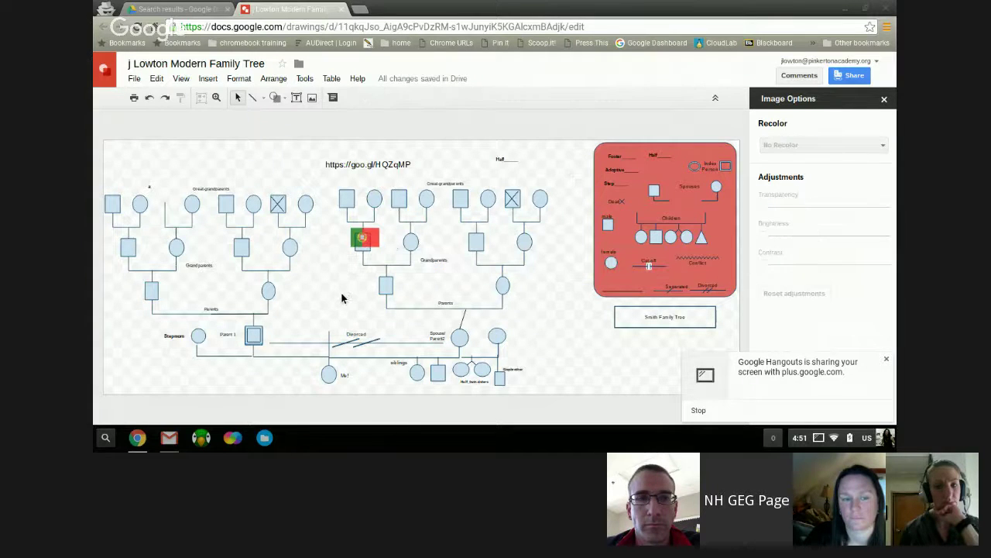
{"action": "left_click_drag", "start_coordinate": [377, 249], "coordinate": [375, 252]}
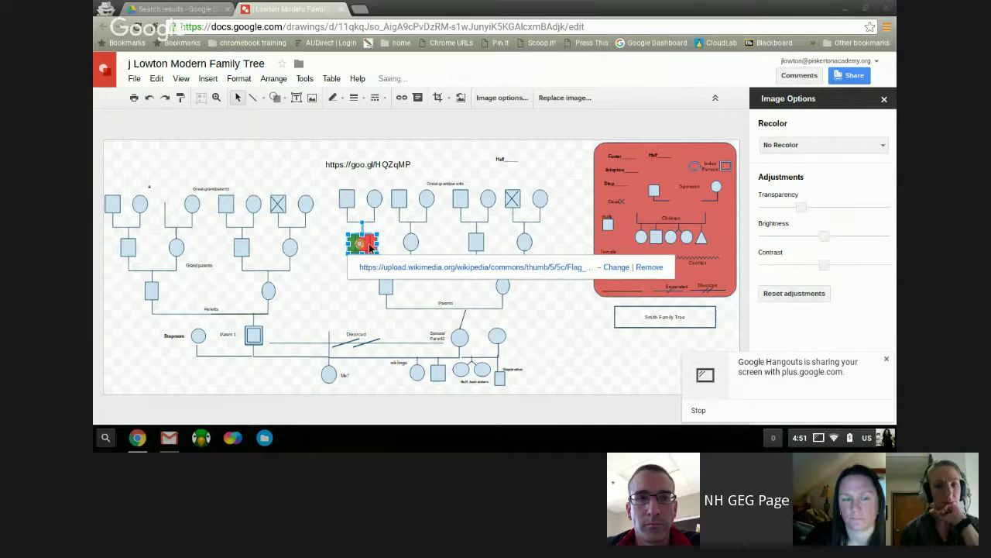
{"action": "left_click", "coordinate": [322, 239]}
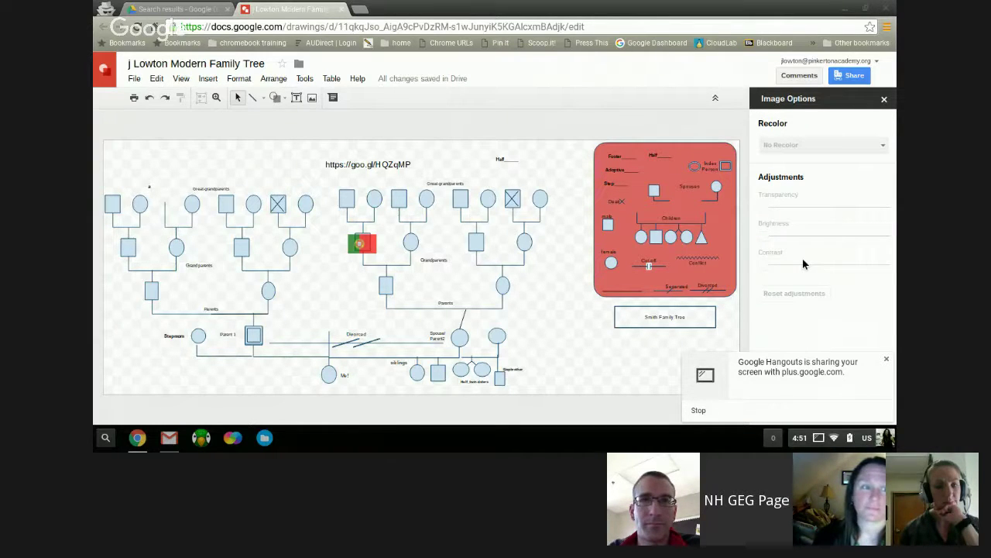
Enlarge the flag slightly, set transparency to 0%, and move it top-left beside the link text.
{"action": "left_click", "coordinate": [353, 244]}
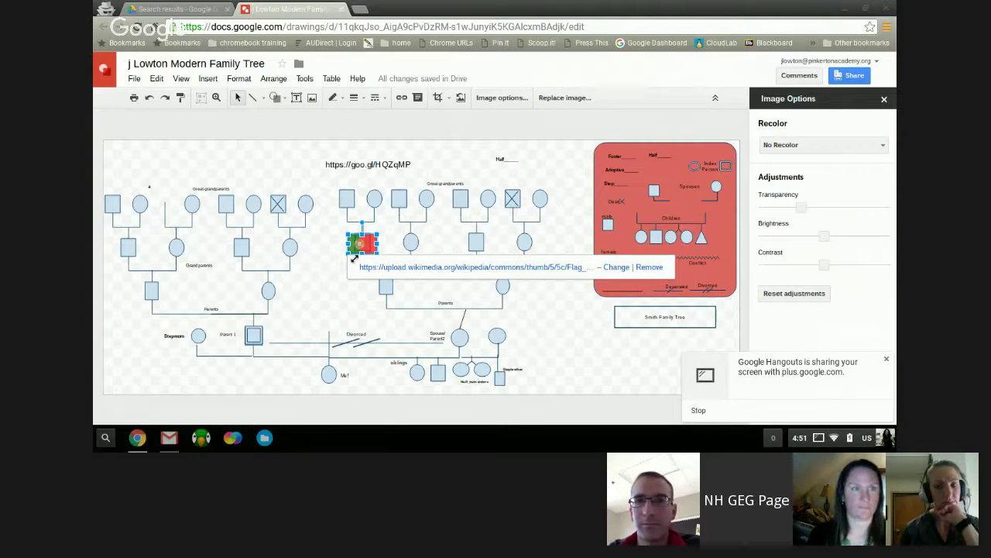
{"action": "left_click_drag", "start_coordinate": [347, 252], "coordinate": [294, 292]}
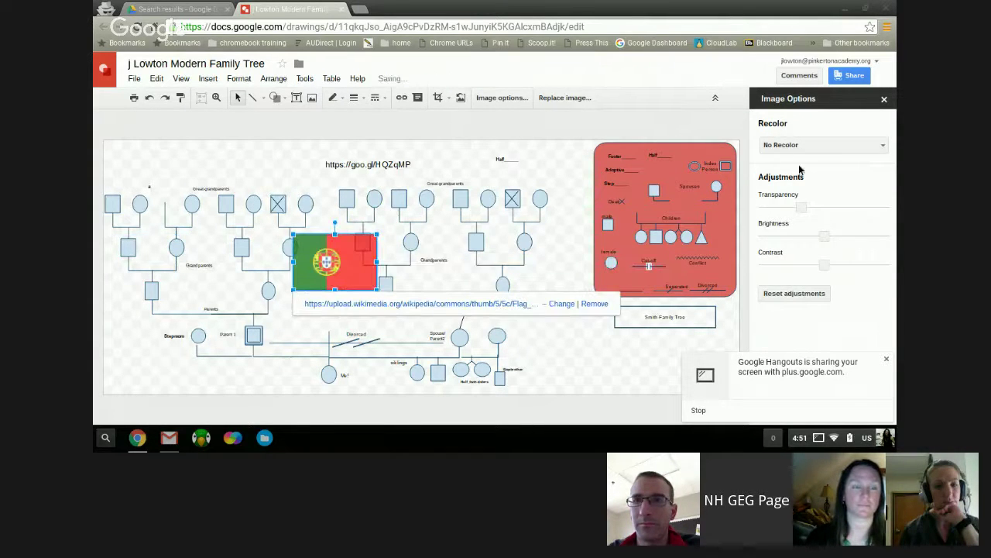
{"action": "left_click_drag", "start_coordinate": [801, 208], "coordinate": [759, 207]}
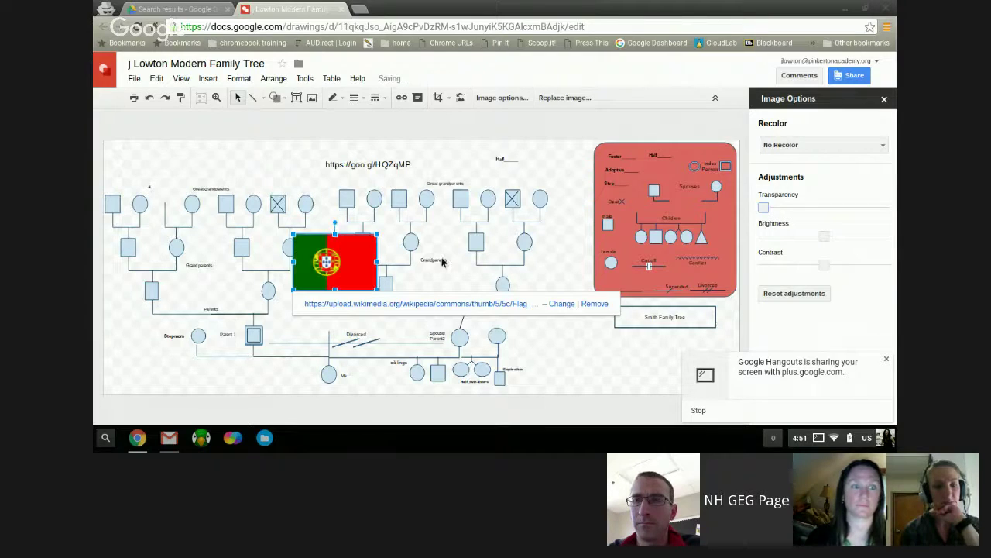
{"action": "left_click_drag", "start_coordinate": [346, 259], "coordinate": [315, 167]}
{"action": "left_click", "coordinate": [390, 172]}
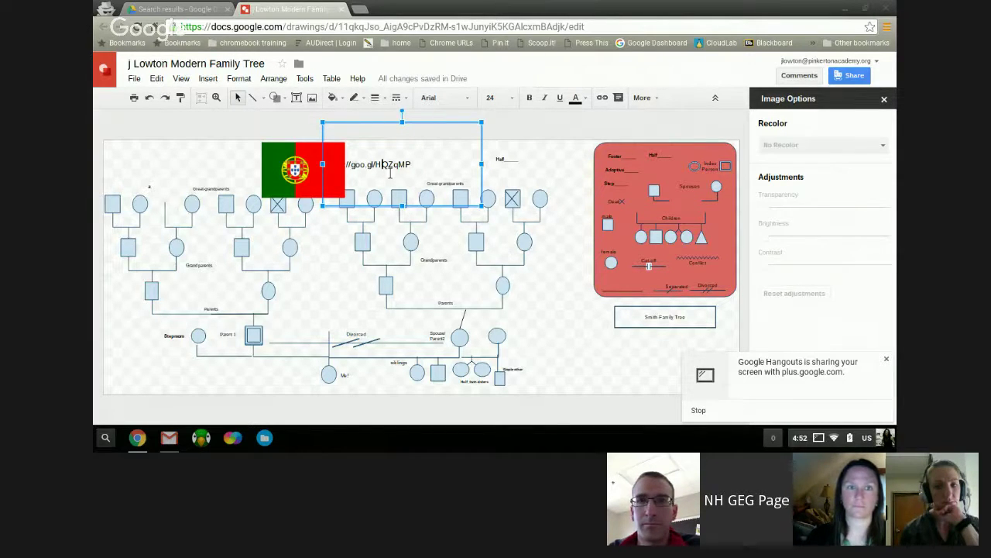
Select the Portugal flag image and delete it from the drawing.
{"action": "left_click", "coordinate": [286, 166]}
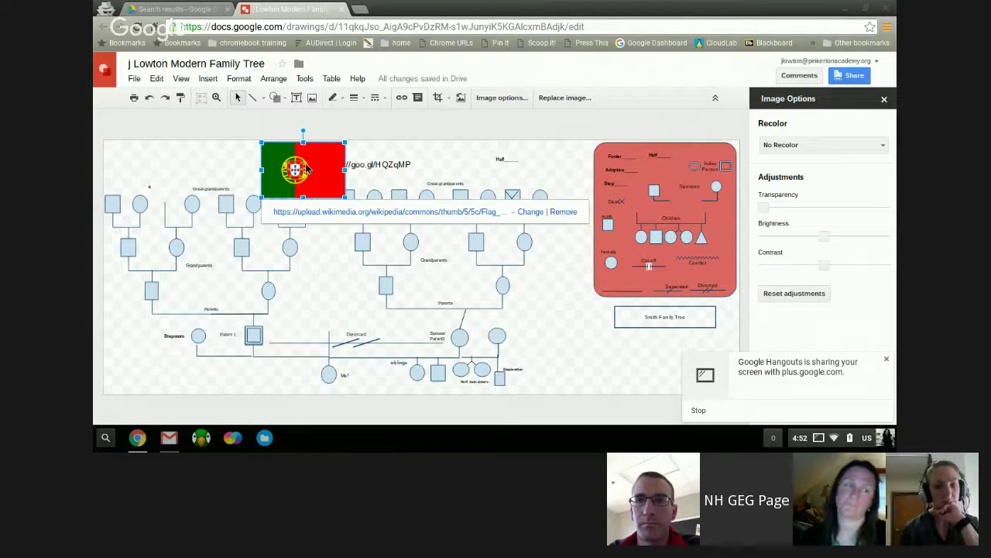
{"action": "key", "text": "Delete"}
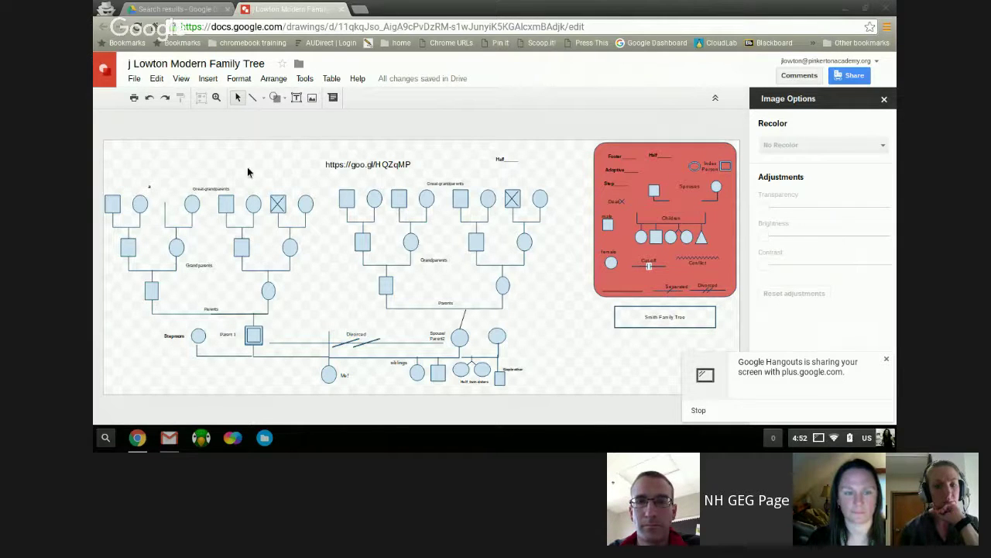
Close Image Options and view the File > Download as formats: PDF, JPEG, PNG and SVG.
{"action": "left_click", "coordinate": [883, 99]}
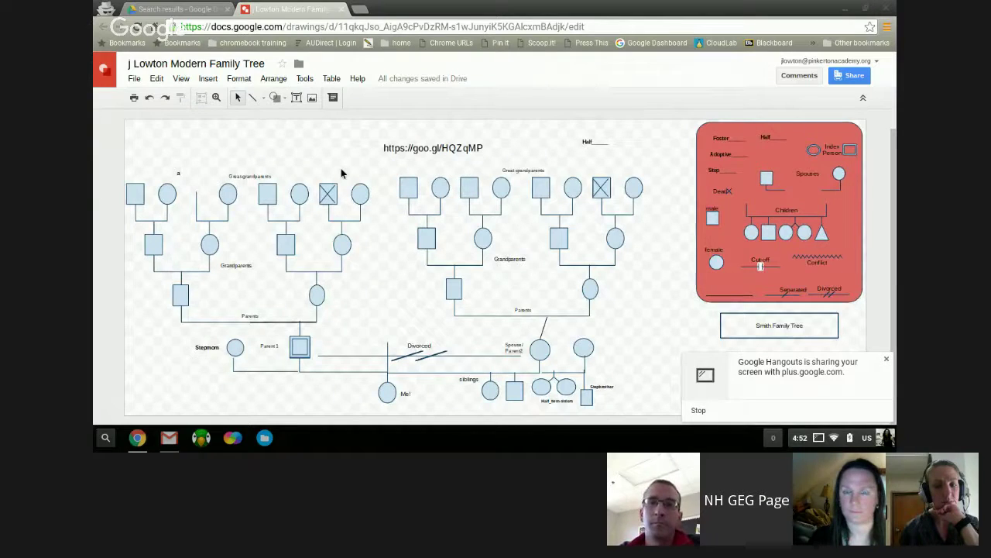
{"action": "left_click", "coordinate": [134, 80]}
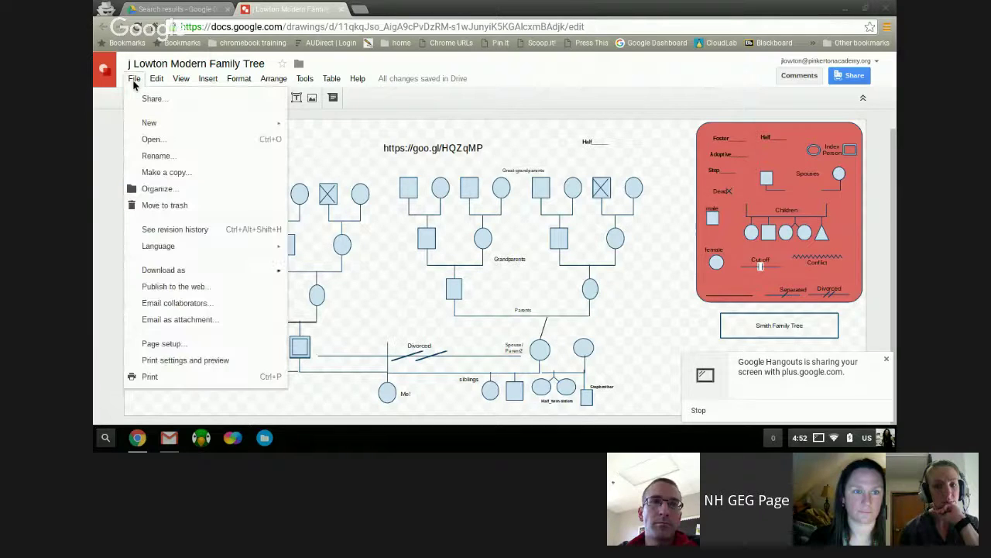
{"action": "mouse_move", "coordinate": [193, 276]}
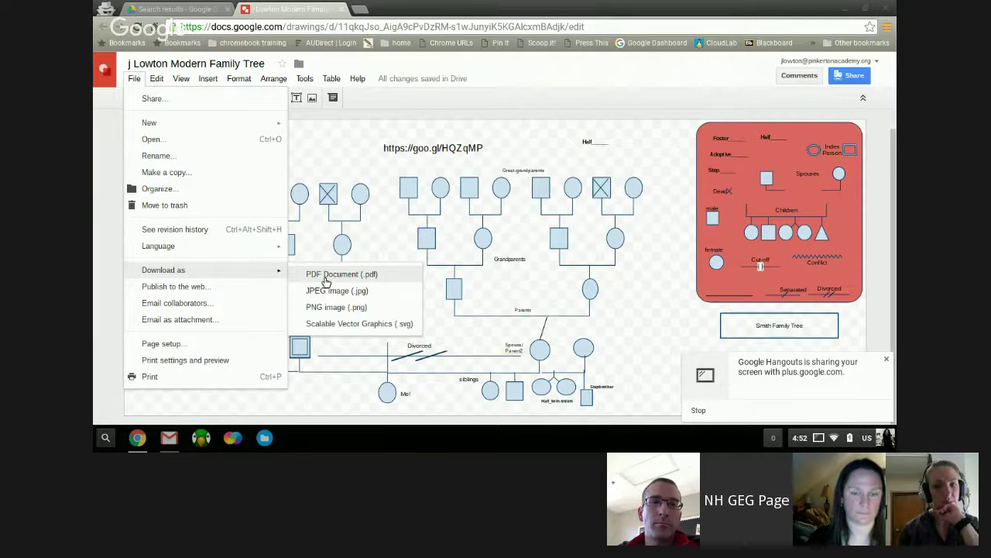
{"action": "left_click", "coordinate": [360, 161]}
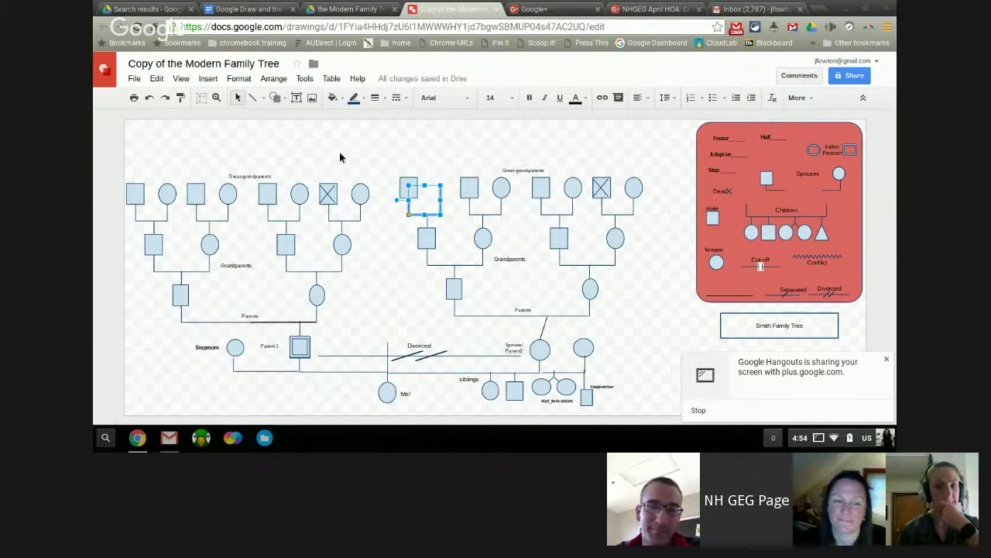
Deselect the connector, minimize the copy, and bring the original Modern Family Tree window forward.
{"action": "left_click", "coordinate": [332, 160]}
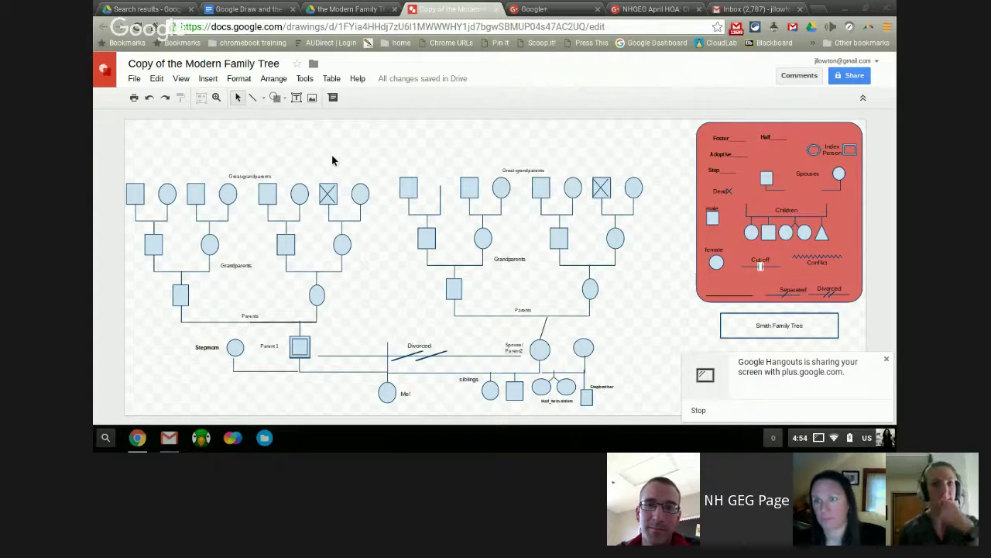
{"action": "left_click", "coordinate": [846, 11]}
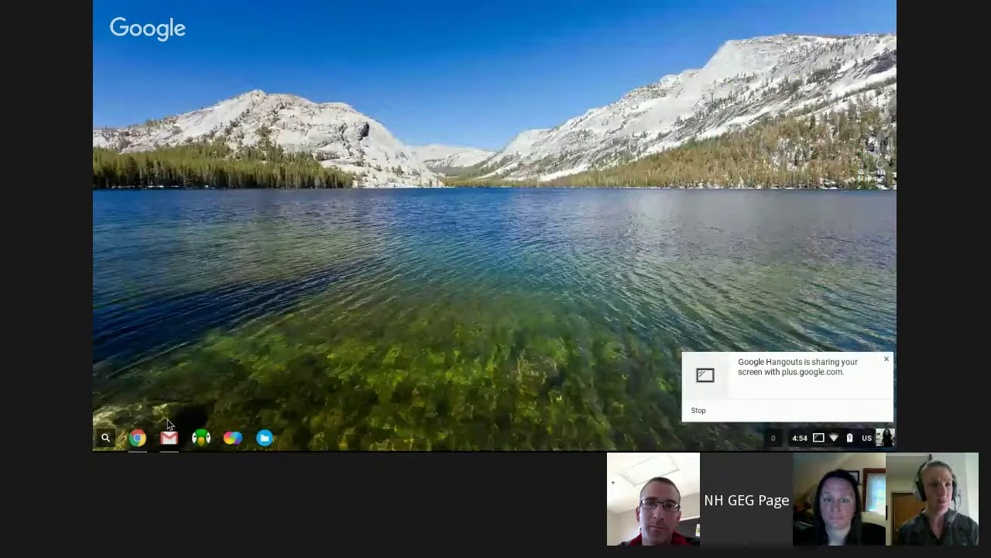
{"action": "left_click", "coordinate": [137, 437]}
{"action": "left_click", "coordinate": [133, 413]}
{"action": "left_click", "coordinate": [137, 438]}
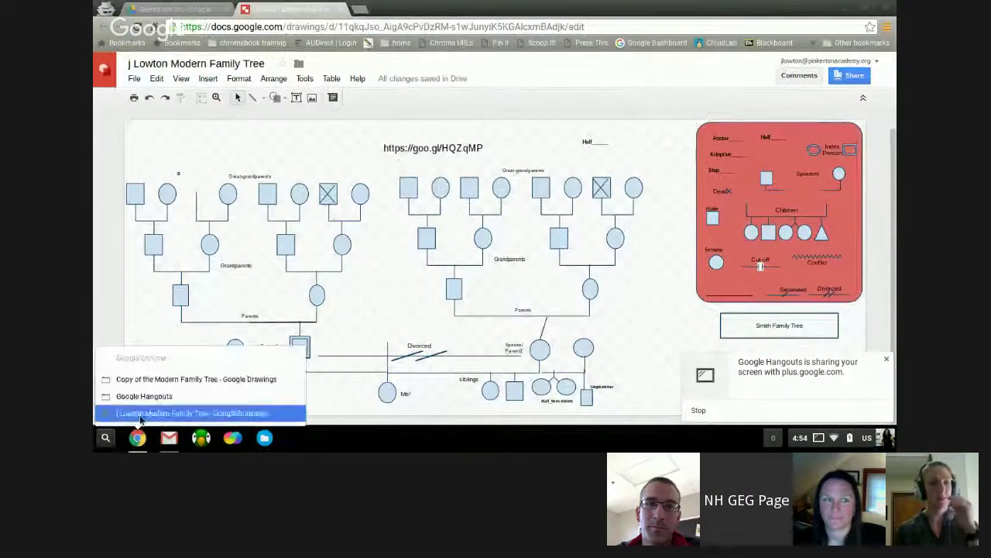
Switch to the Google Hangouts window from Chrome's window list.
{"action": "left_click", "coordinate": [137, 396]}
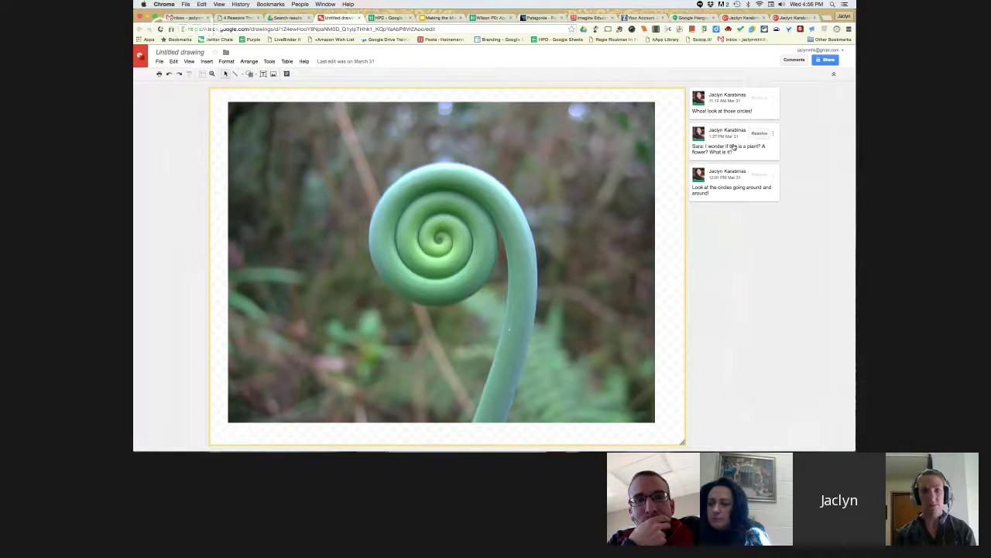
Open the plant comment, cancel a reply, then switch to the Making the Most of Images tab.
{"action": "left_click", "coordinate": [733, 147]}
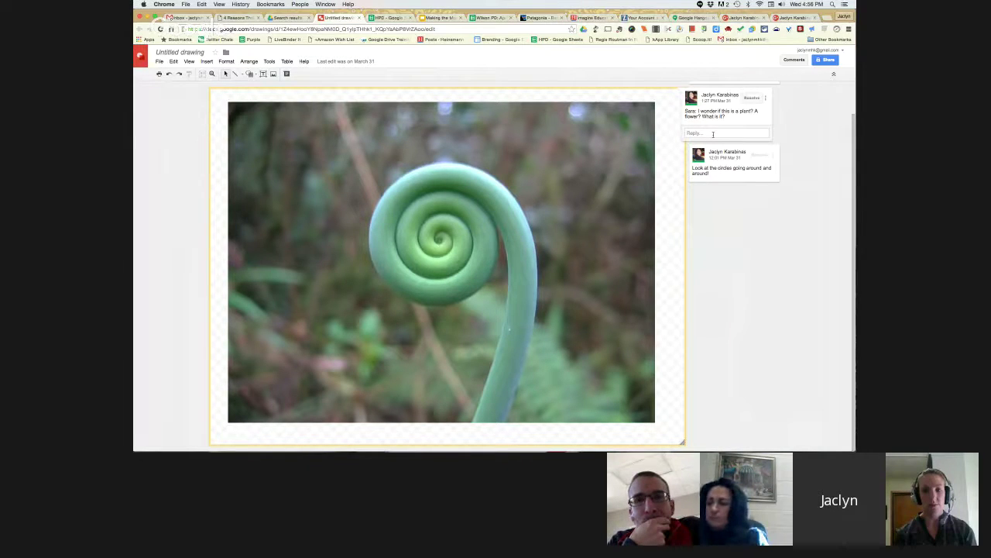
{"action": "left_click", "coordinate": [714, 134]}
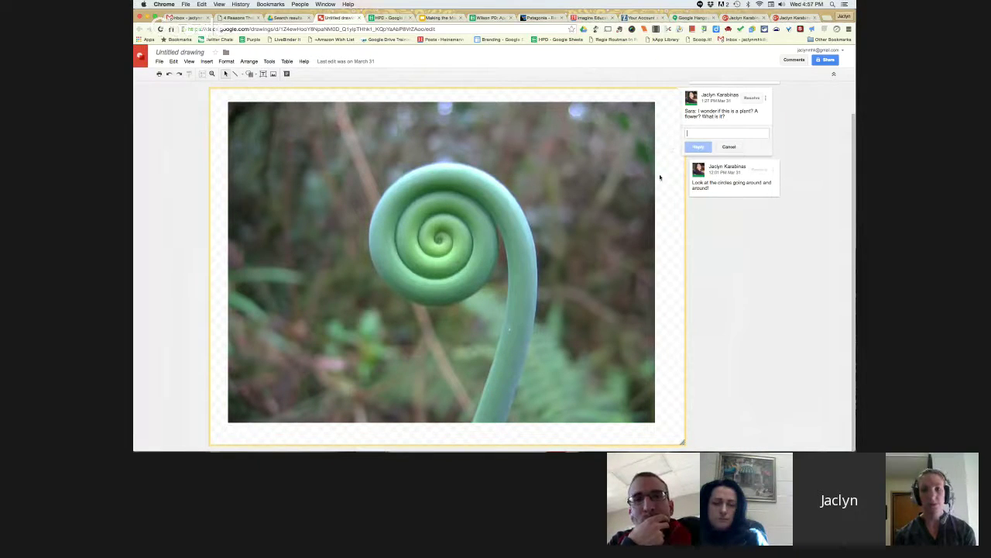
{"action": "left_click", "coordinate": [702, 215]}
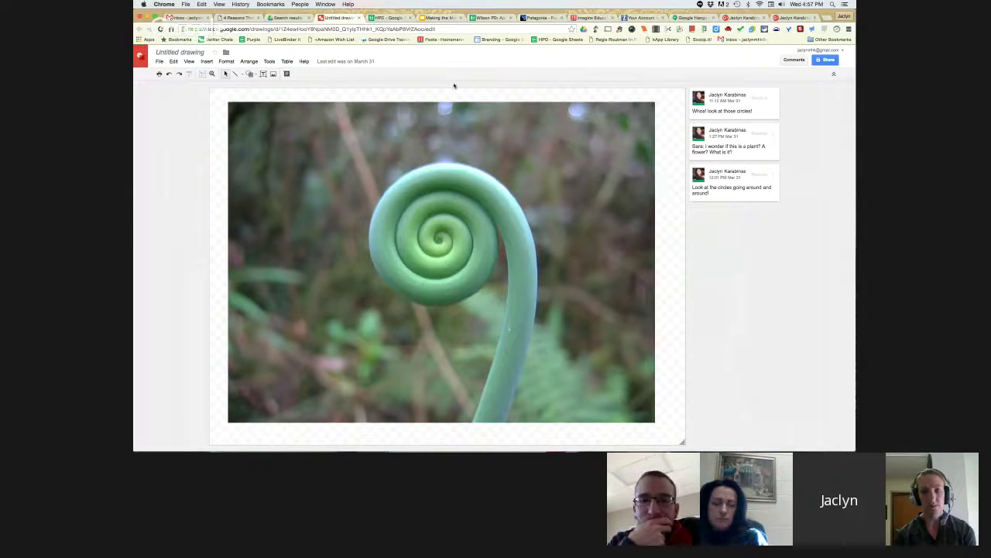
{"action": "left_click", "coordinate": [440, 17]}
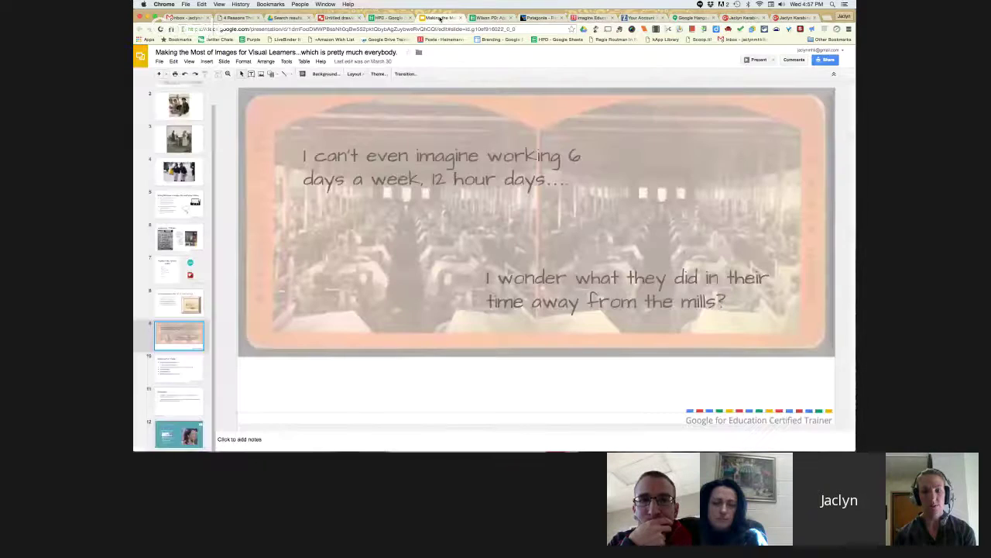